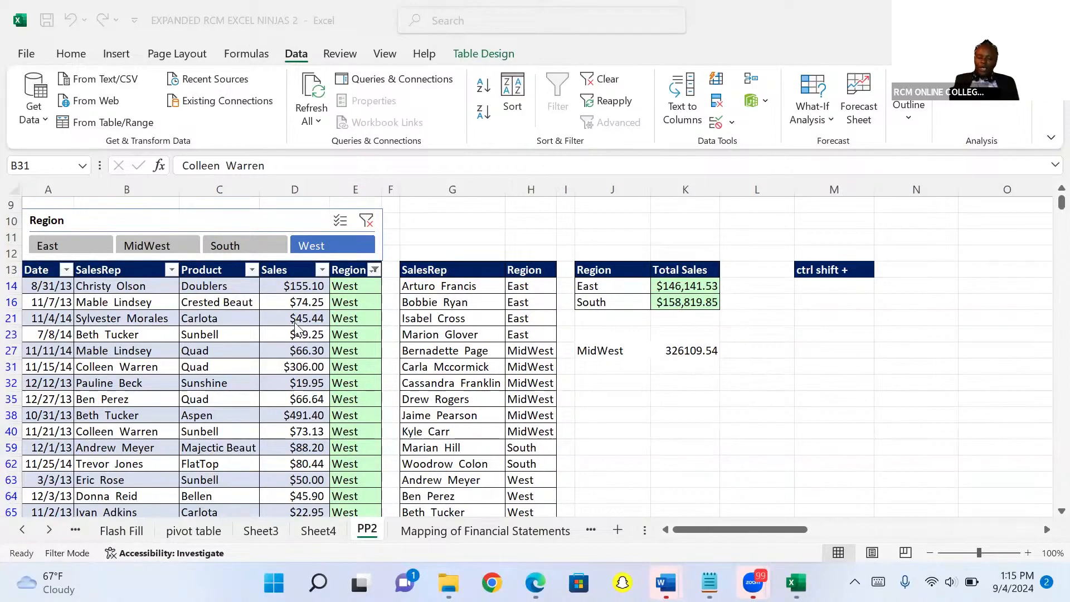
click(21, 531)
click(21, 532)
click(21, 532)
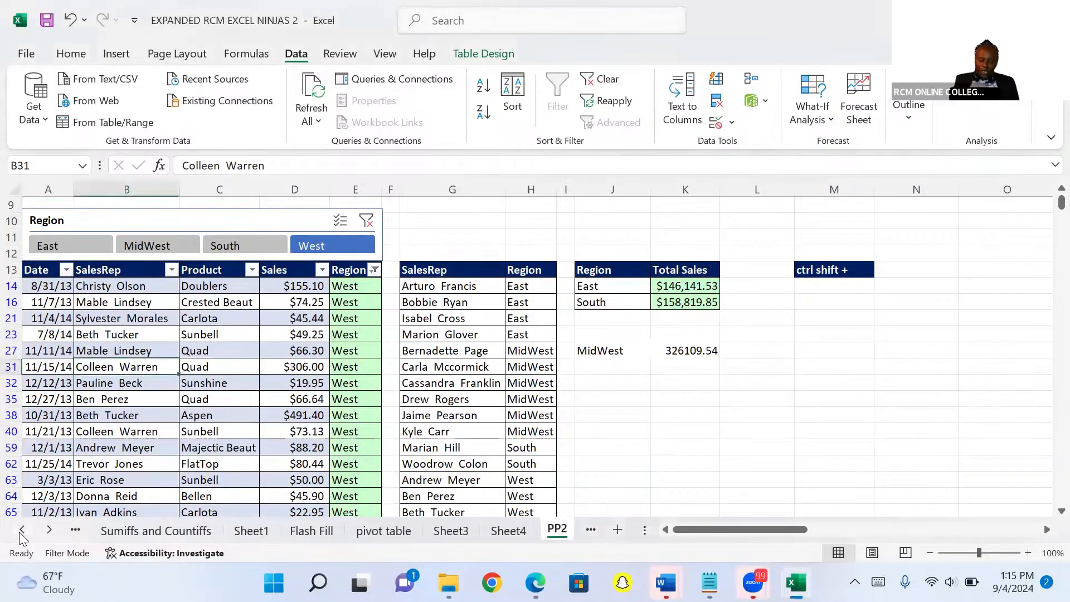
click(49, 530)
click(49, 531)
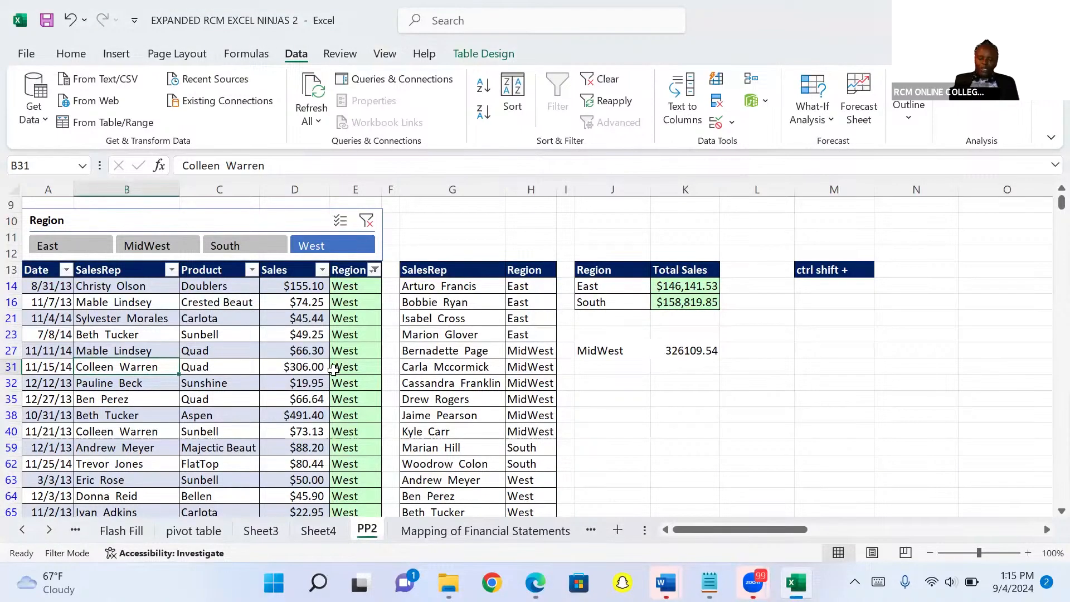
Delete the Region slicer above the sales table and clear the filter from the Region column
click(277, 221)
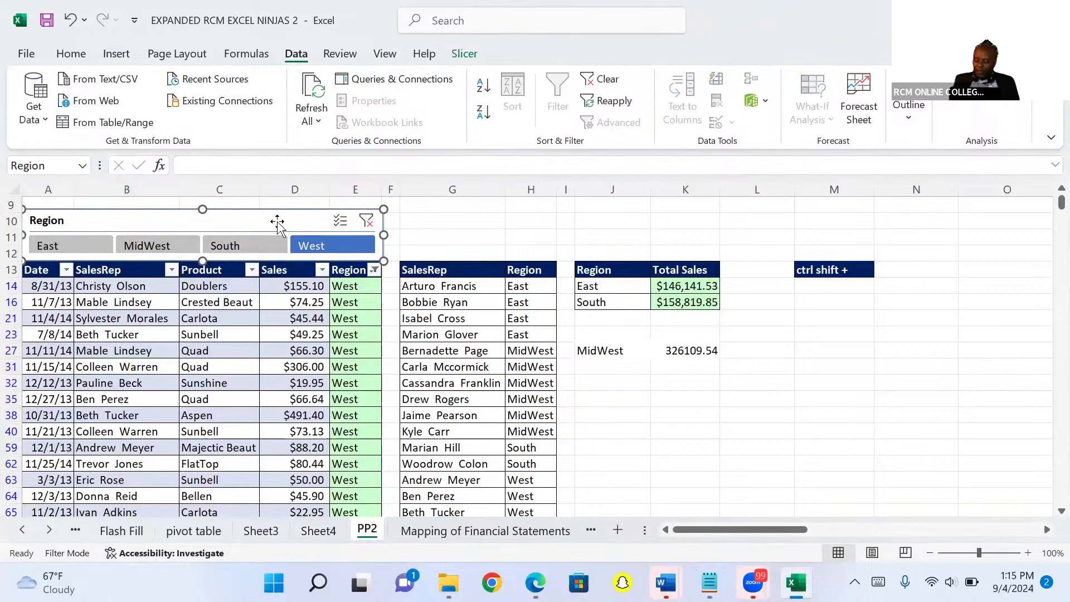
key(Delete)
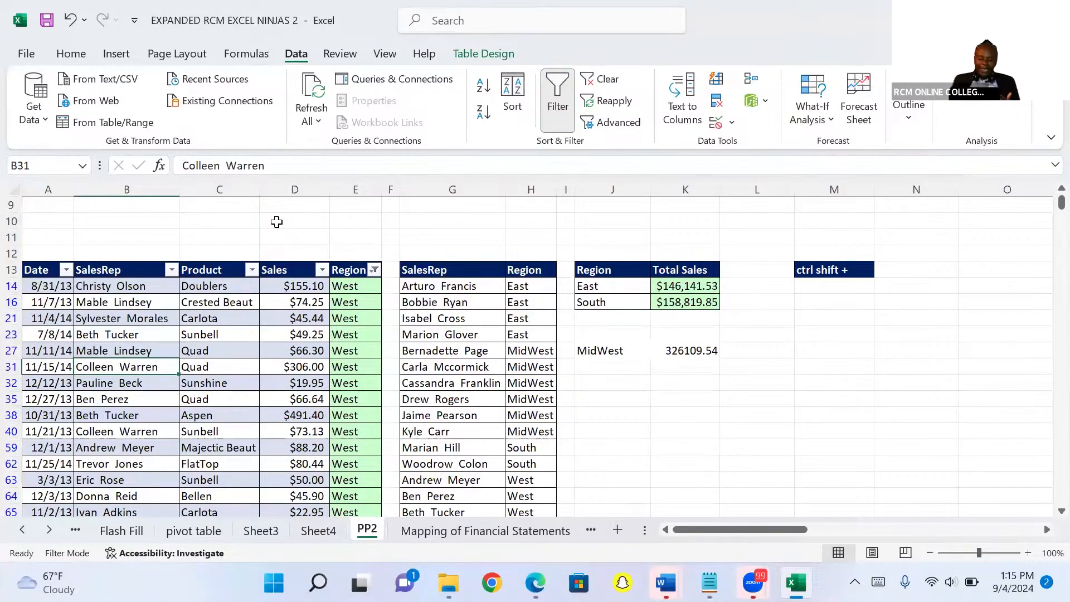
click(374, 269)
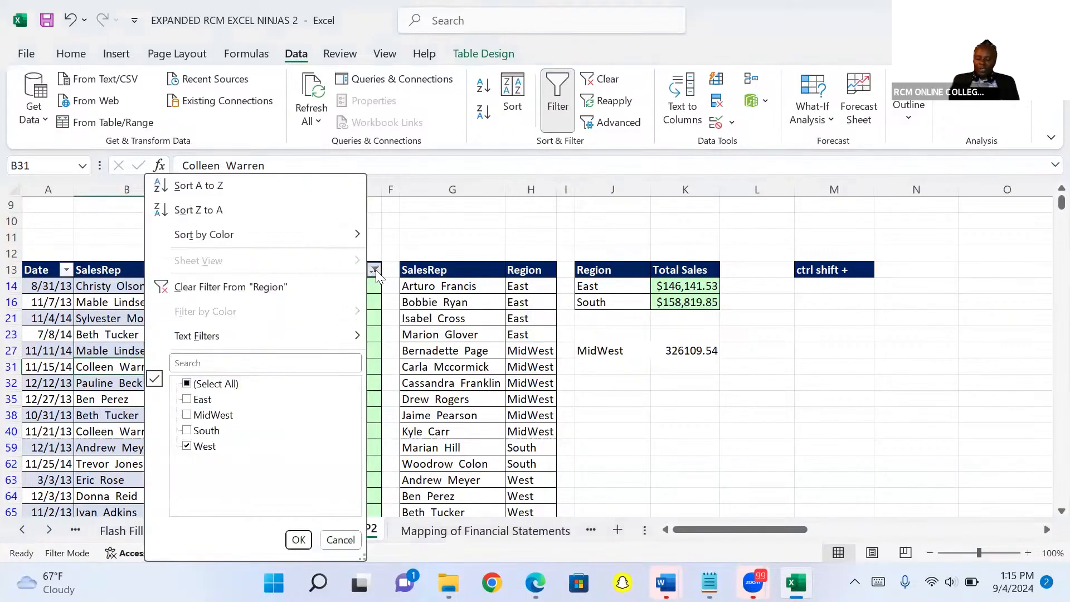
click(250, 287)
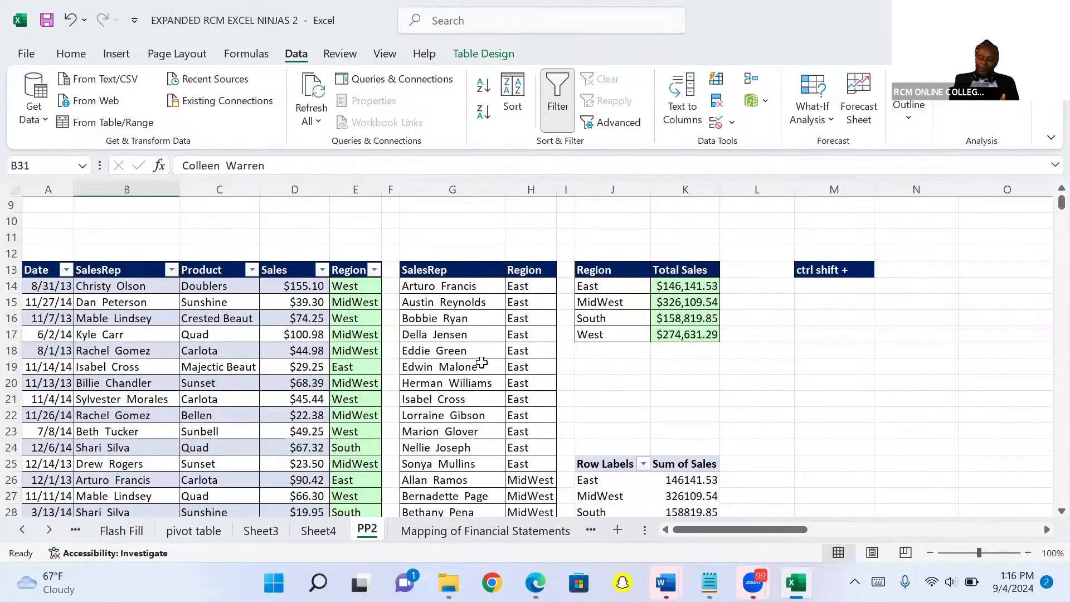
Clear the existing Total Sales formulas from K14:K17 in the region summary table
click(689, 288)
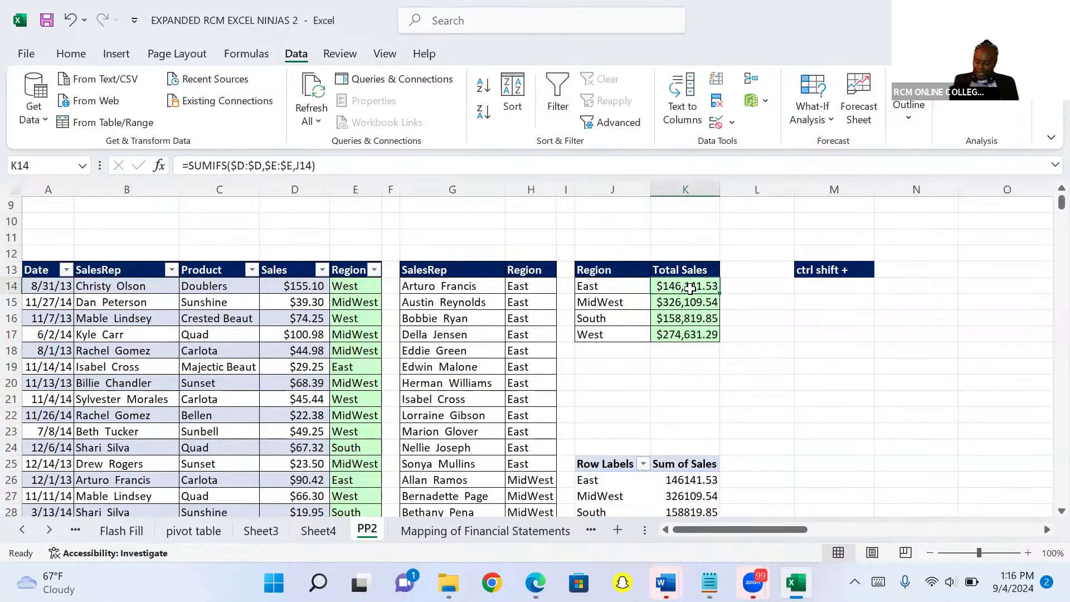
key(ctrl+shift+Down)
key(ctrl+q)
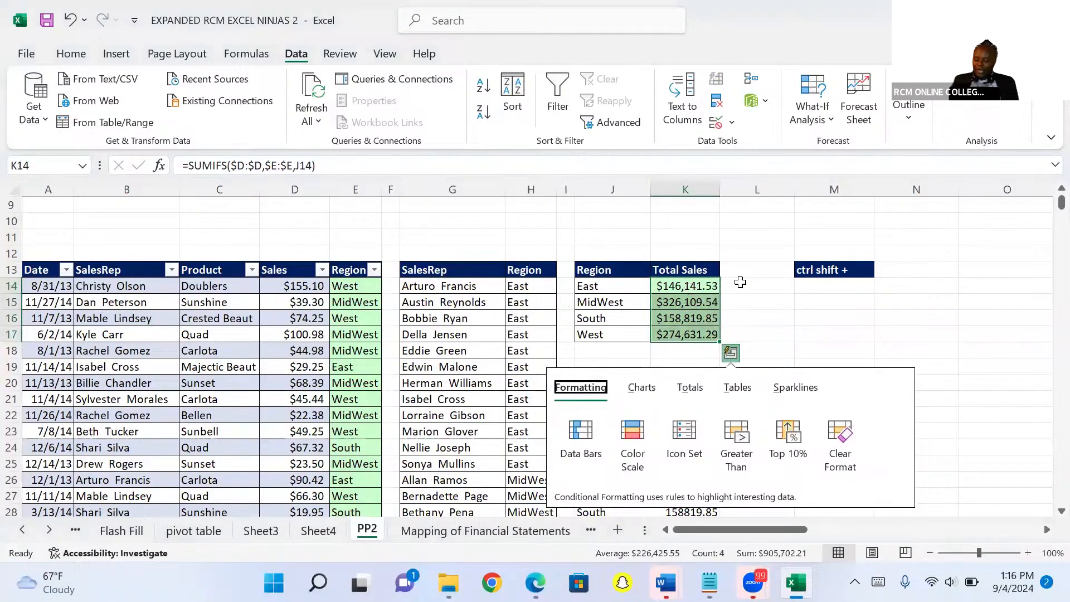
key(Escape)
key(Right)
key(Left)
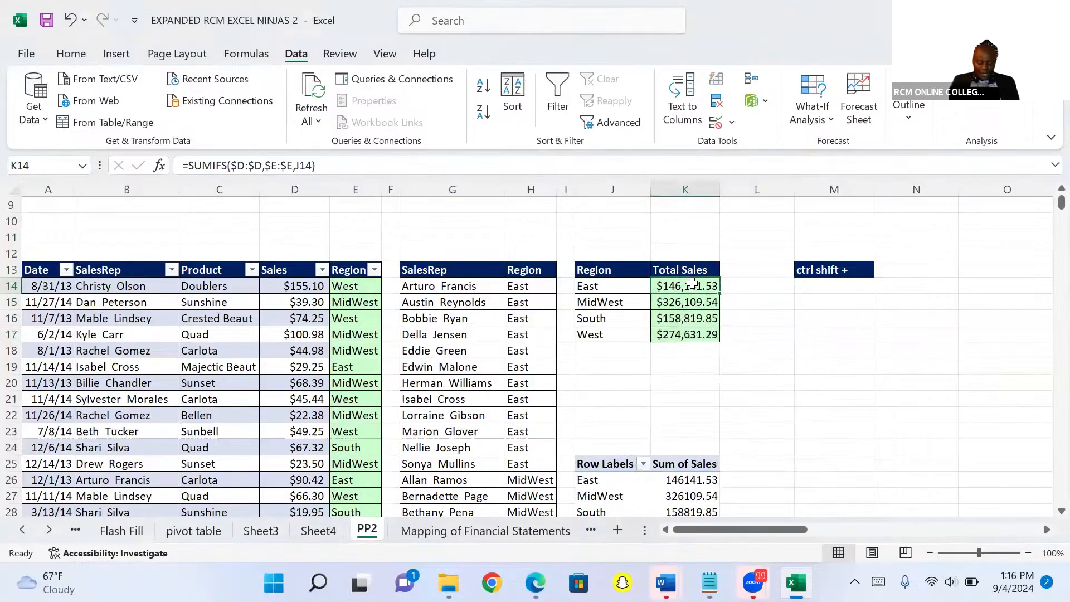
key(ctrl+shift+Down)
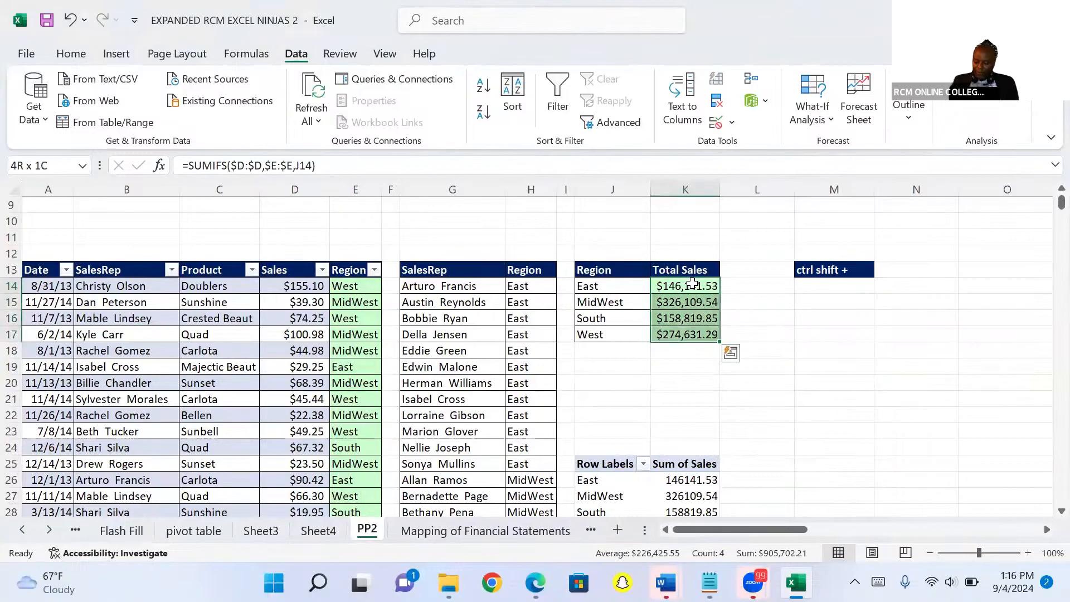
key(Delete)
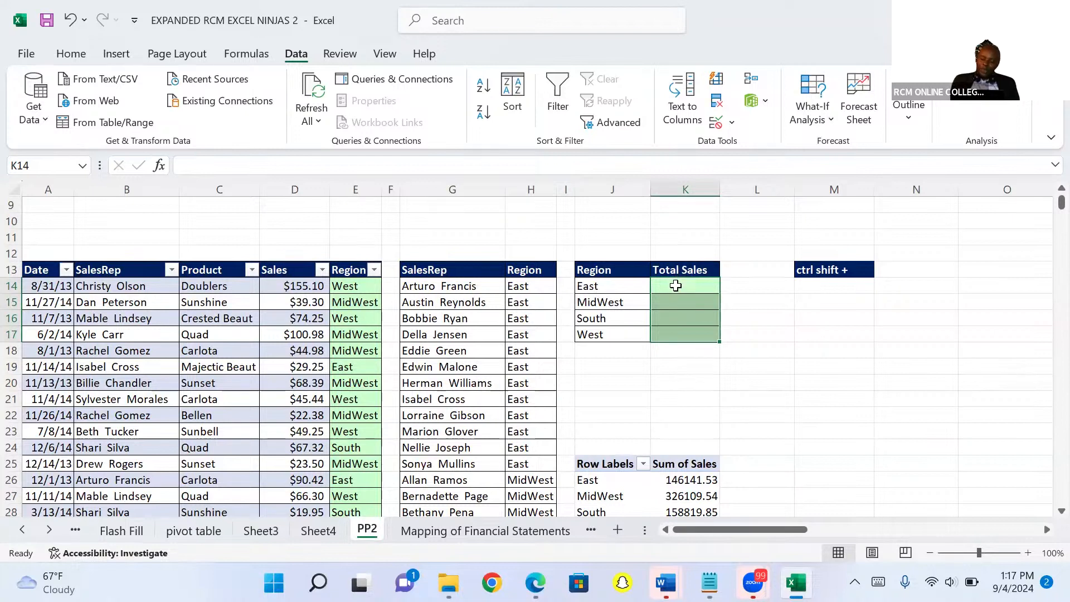
Start a SUMIFS formula in K14 with the Sales column locked as the sum range, $D:$D
click(675, 285)
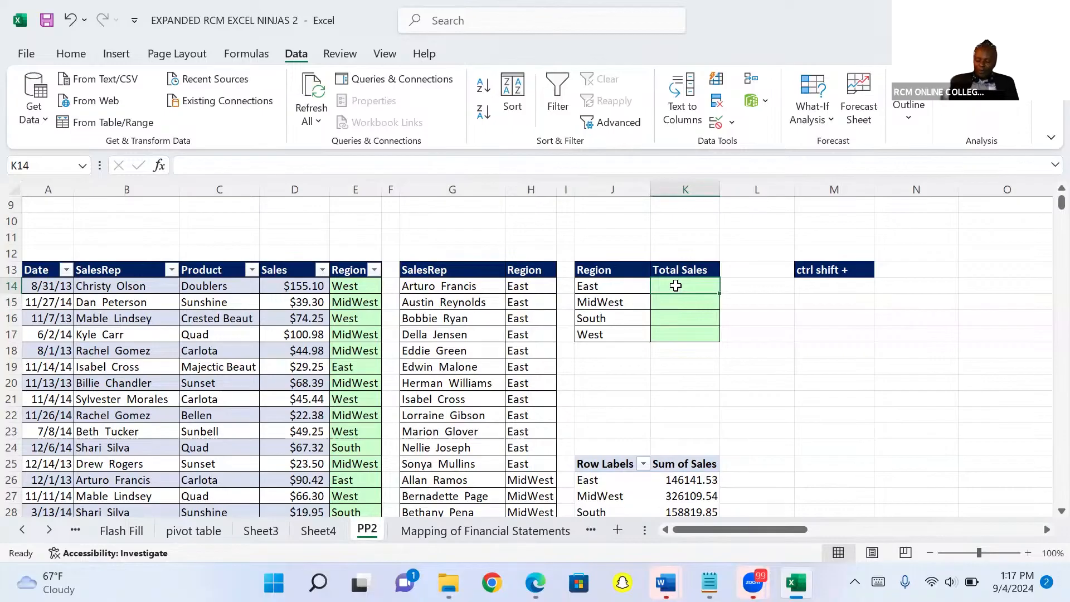
text(=s)
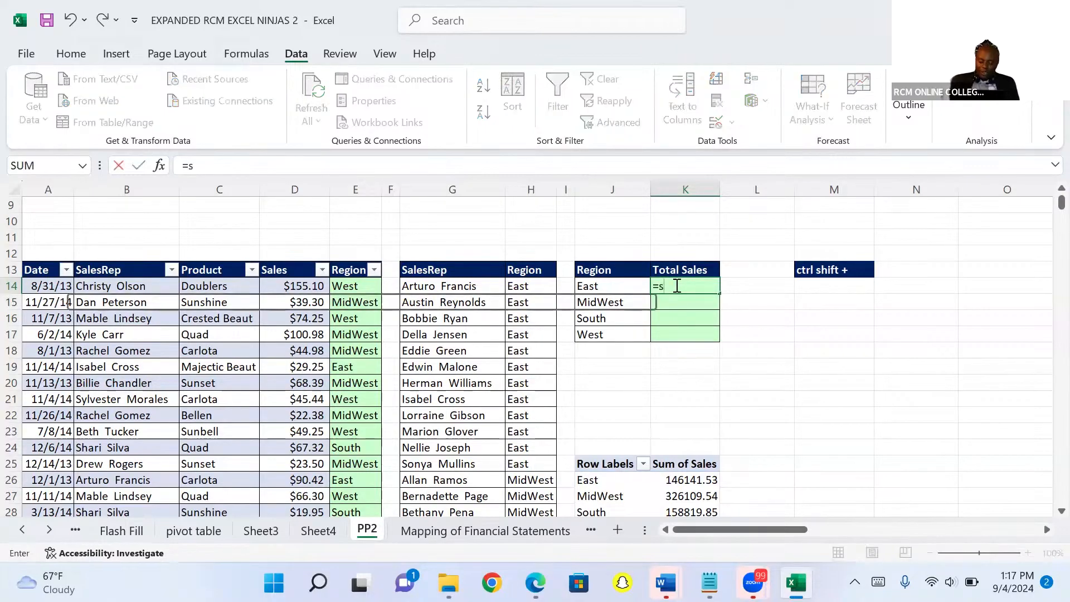
text(umifs)
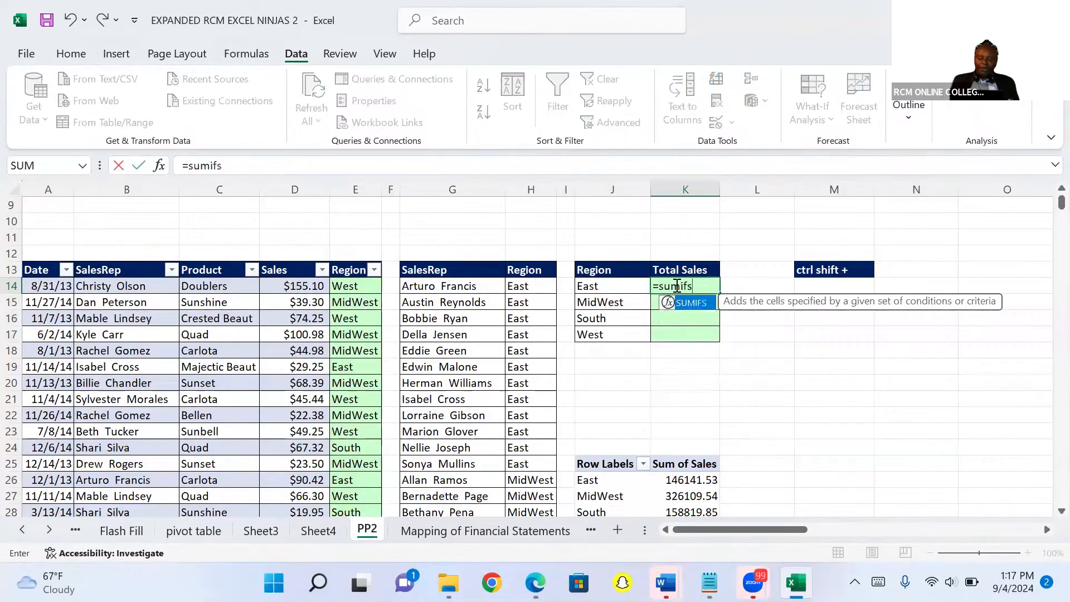
key(Tab)
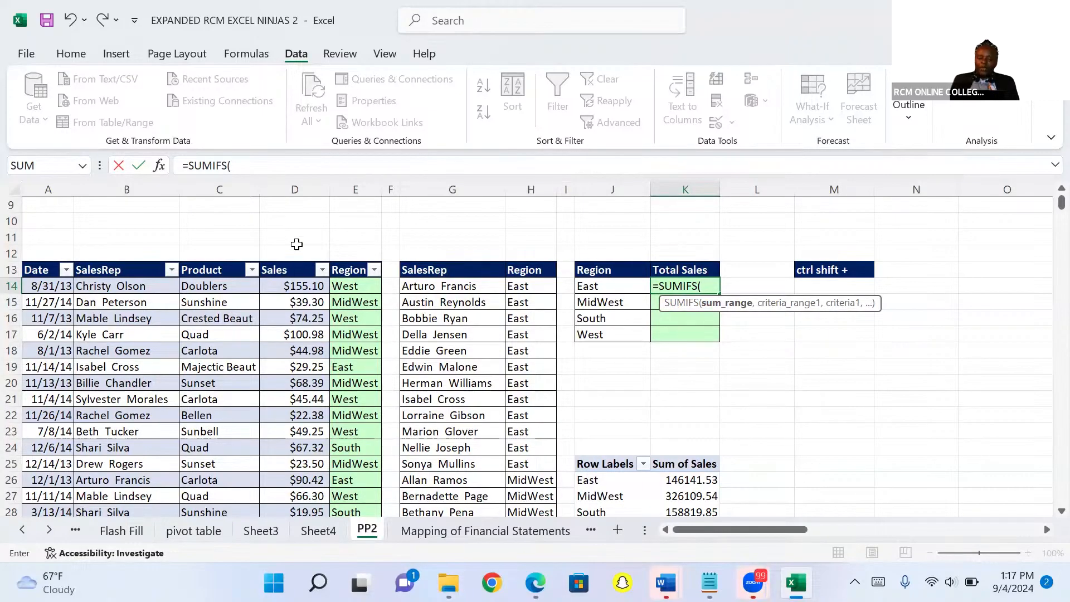
click(300, 184)
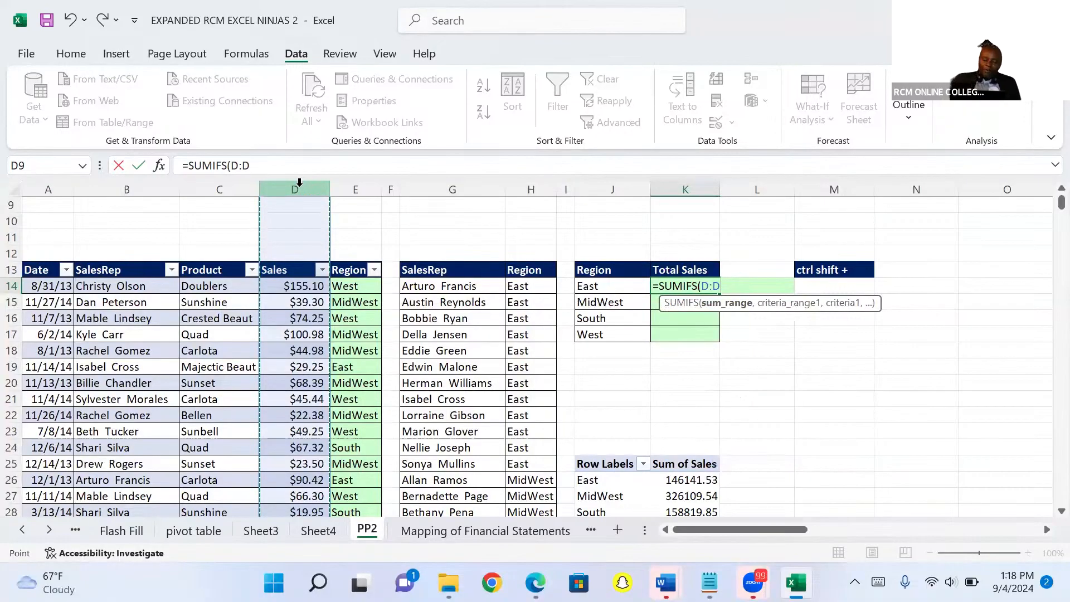
key(F4)
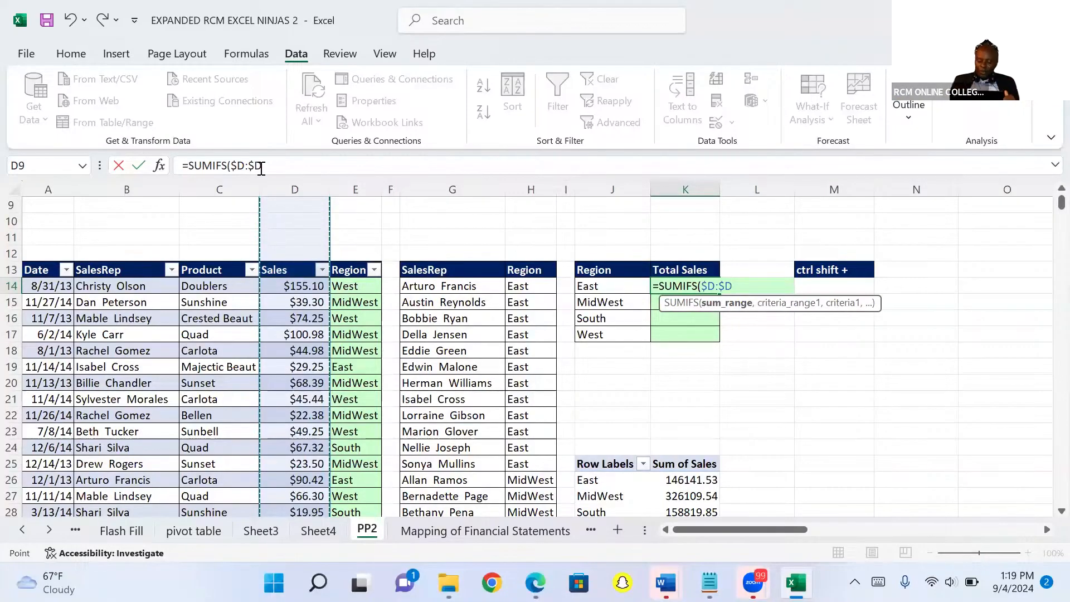
text(,)
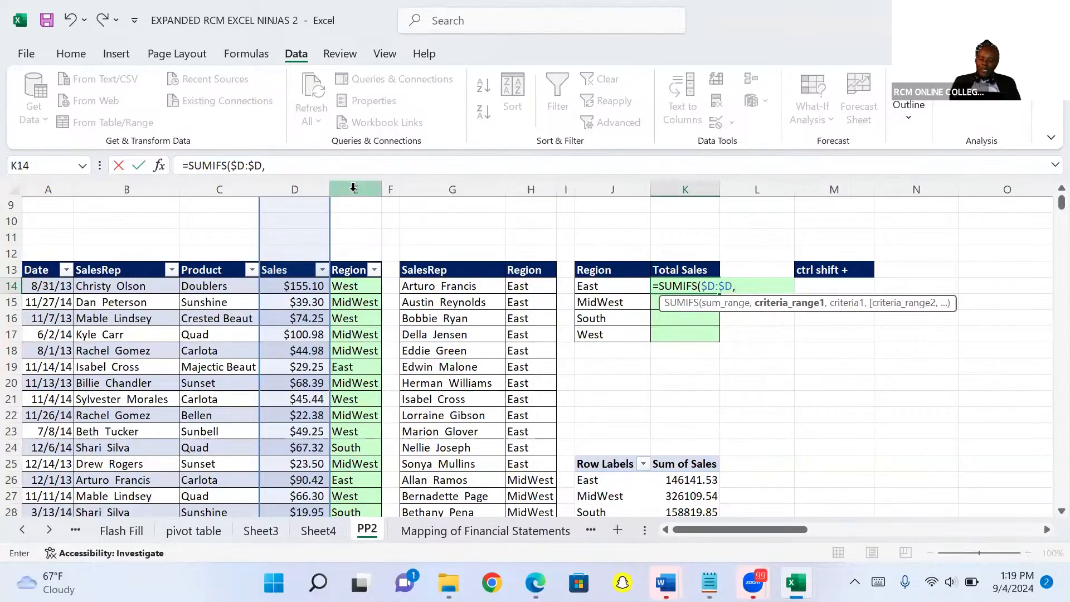
Add the sales table's Region column to the SUMIFS formula as the locked criteria range $E:$E
click(353, 187)
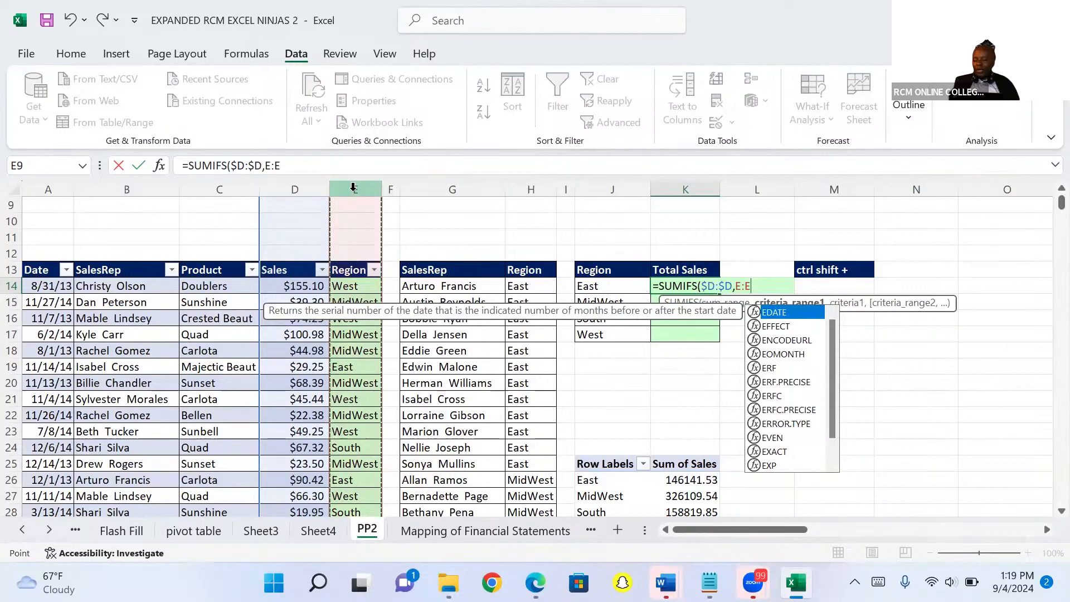
key(F4)
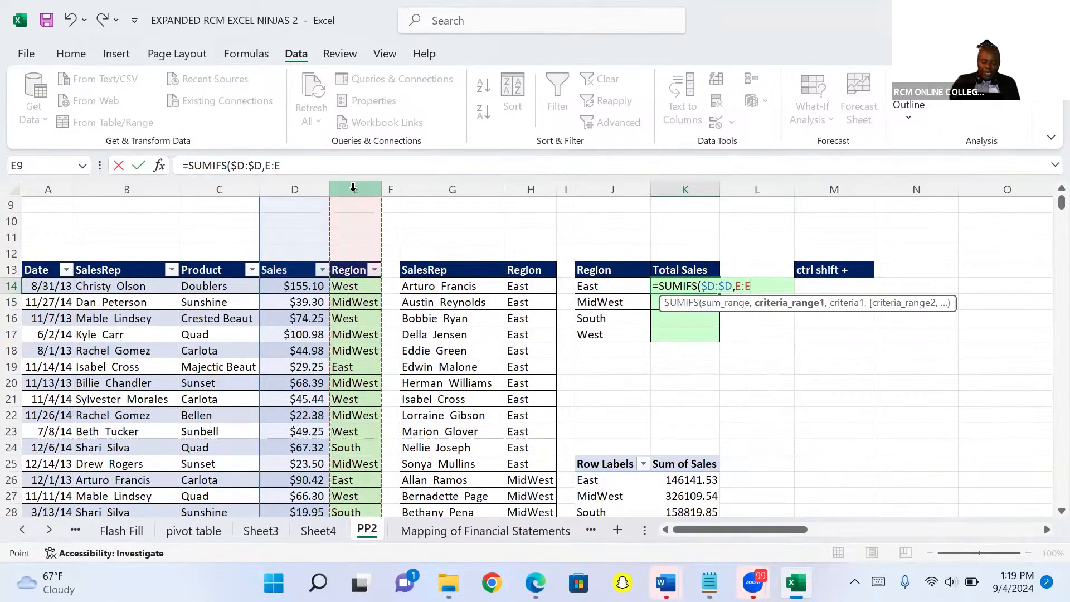
key(F4)
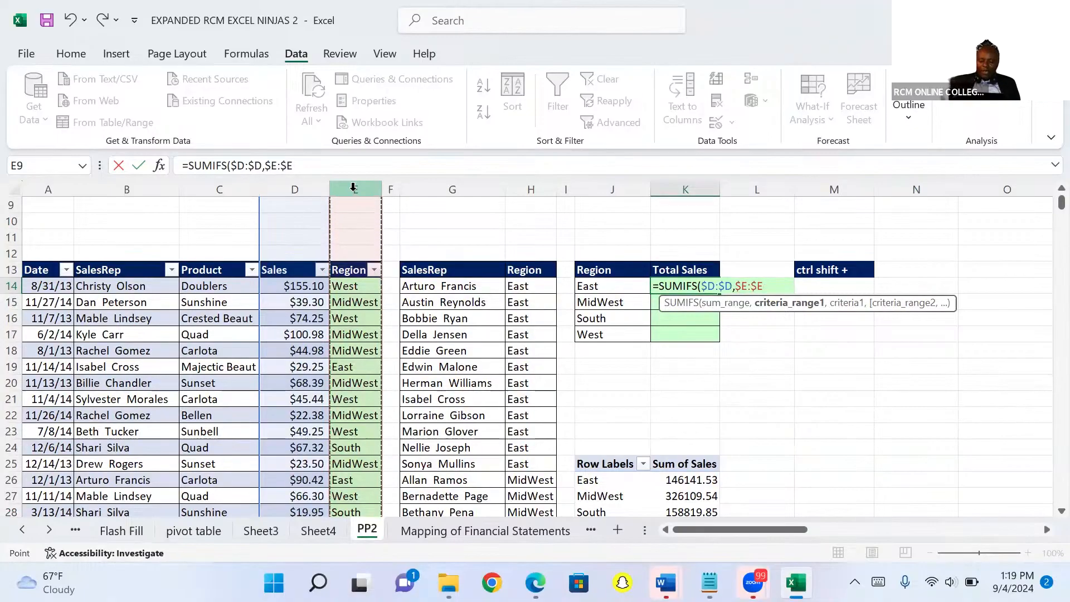
text(,)
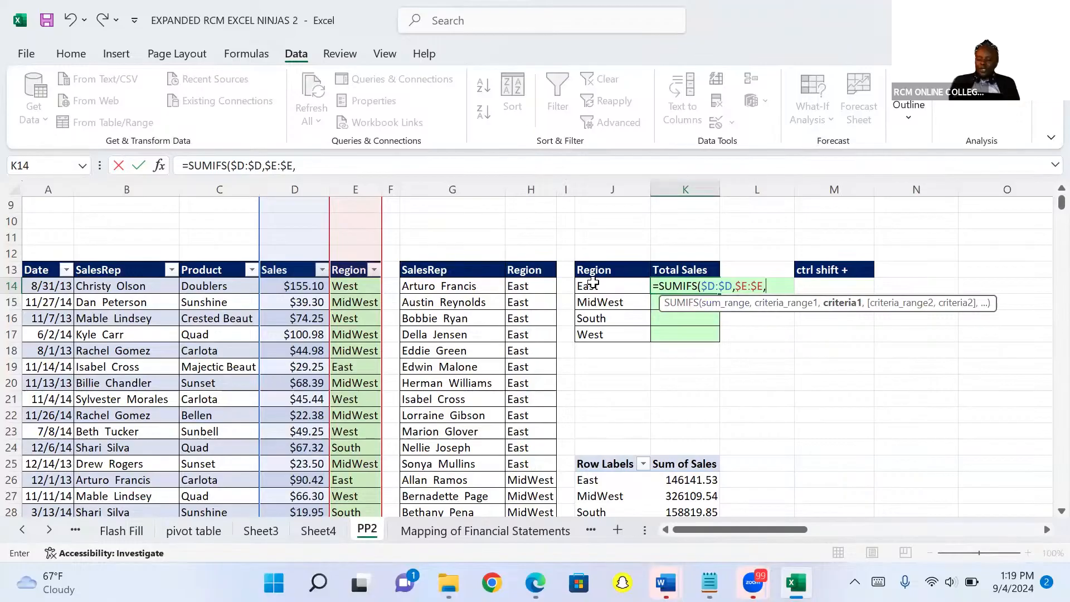
Complete the SUMIFS formula with $J14 as the criterion and fill it down through K17
click(592, 282)
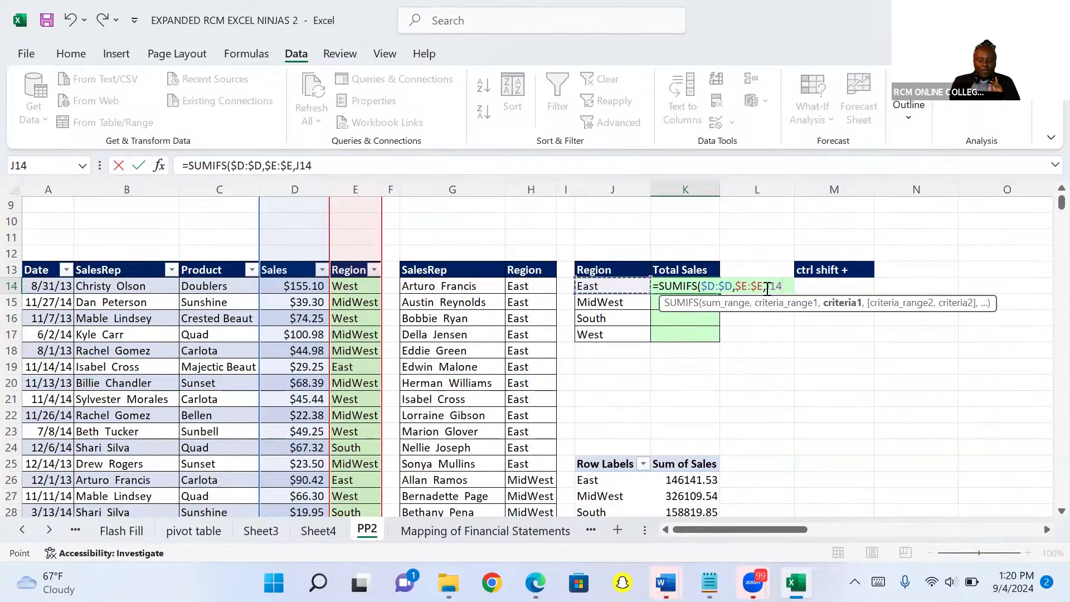
click(768, 288)
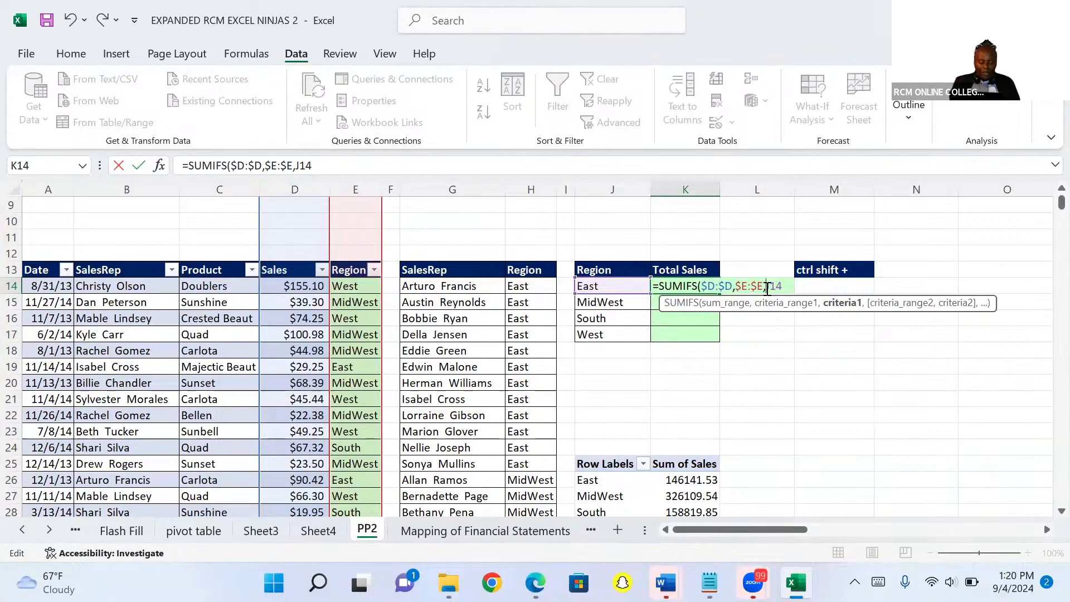
text($)
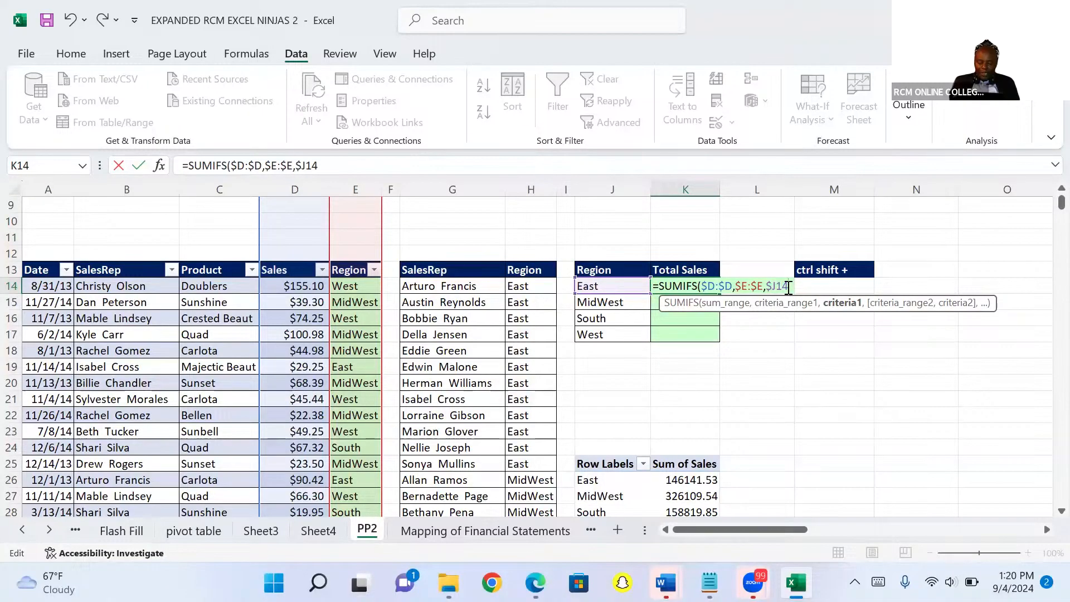
text())
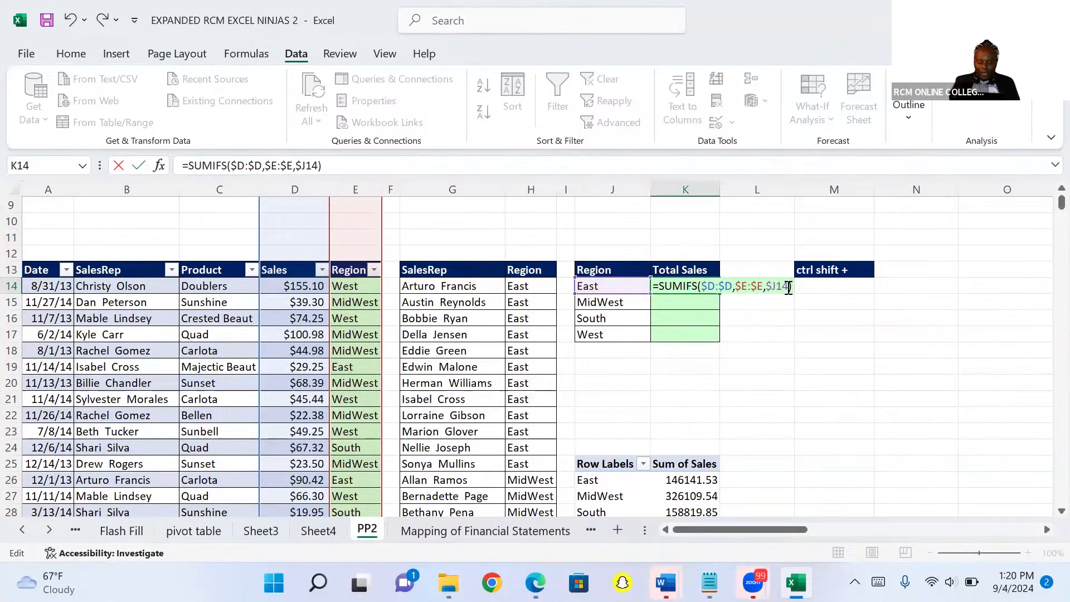
key(ctrl+Return)
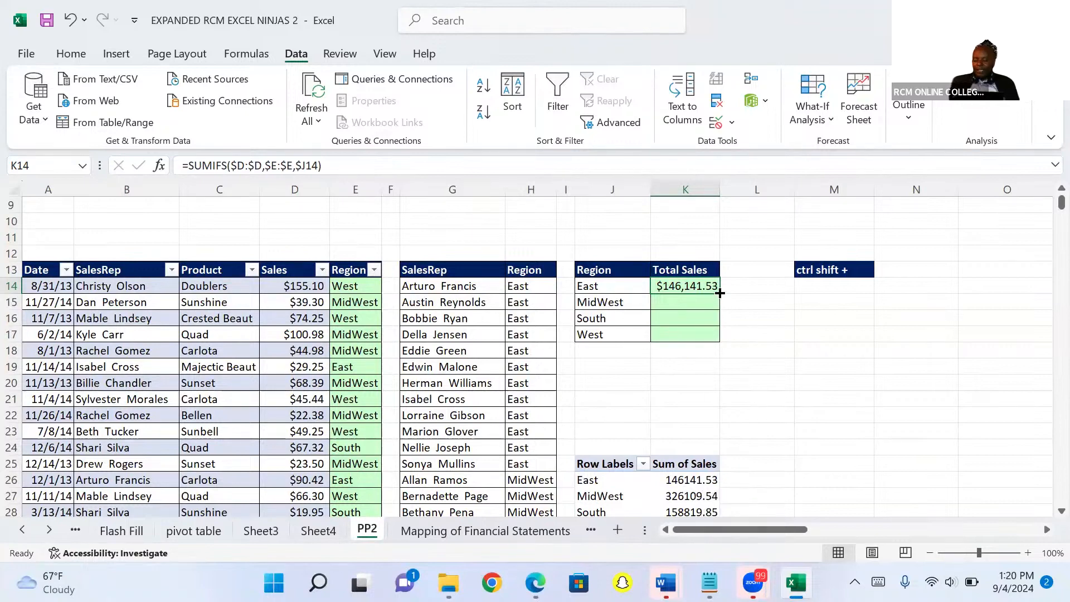
drag(720, 293, 719, 338)
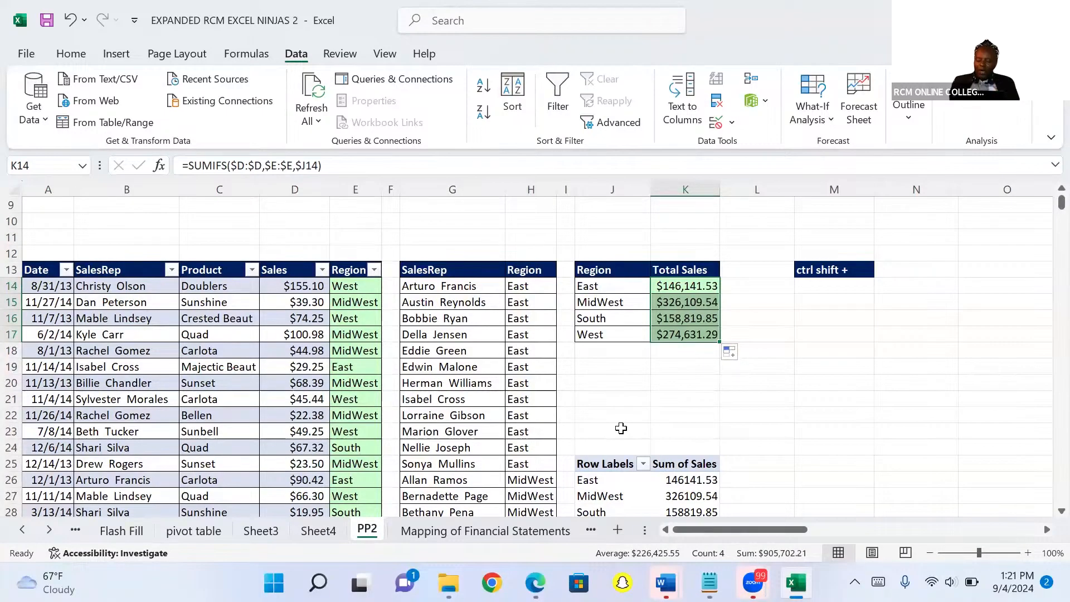
On the Mapping of Financial Statements sheet, delete the columns holding the Mapping summary and its 2014 to 2016 figures
click(475, 533)
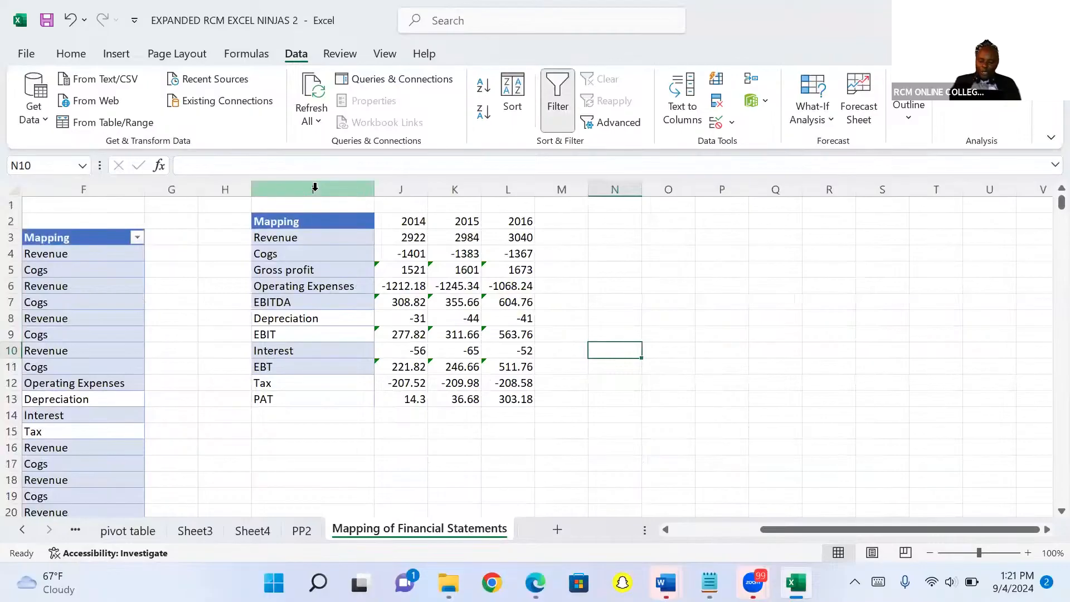
click(315, 188)
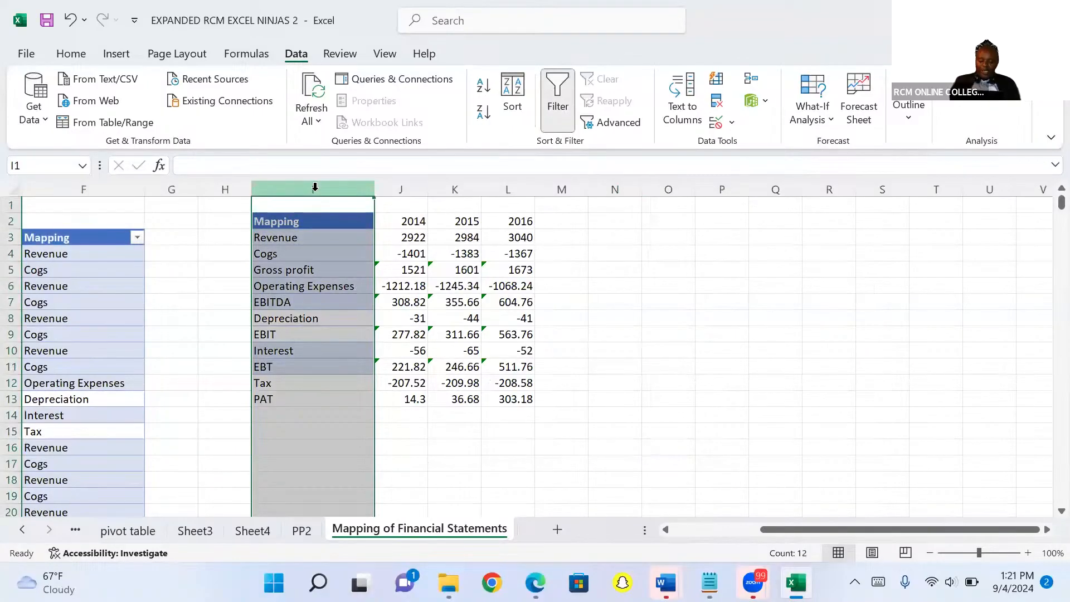
click(314, 189)
key(ctrl+minus)
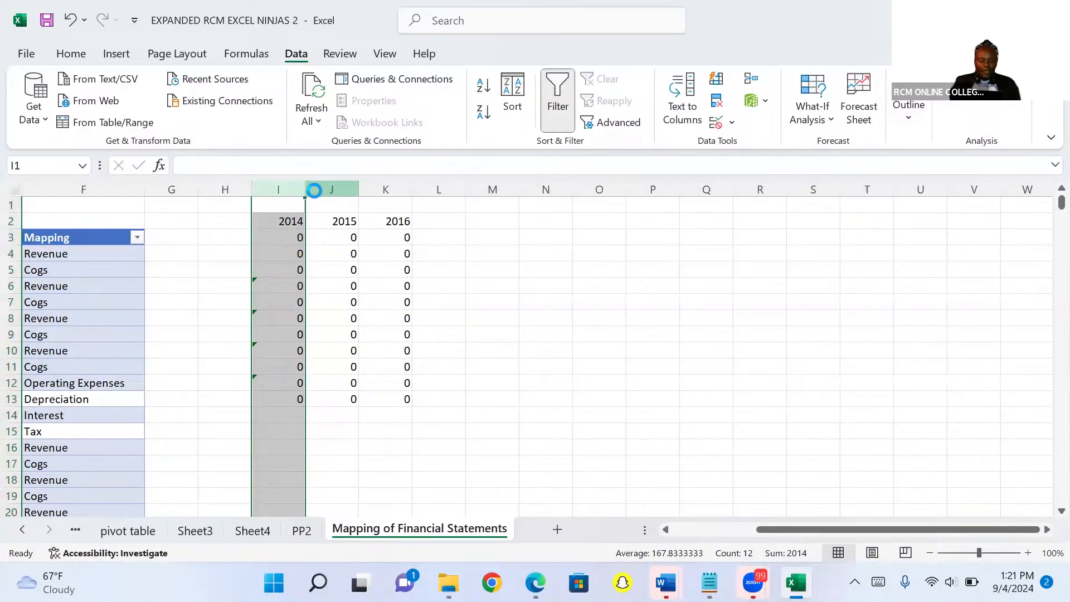
key(ctrl+minus)
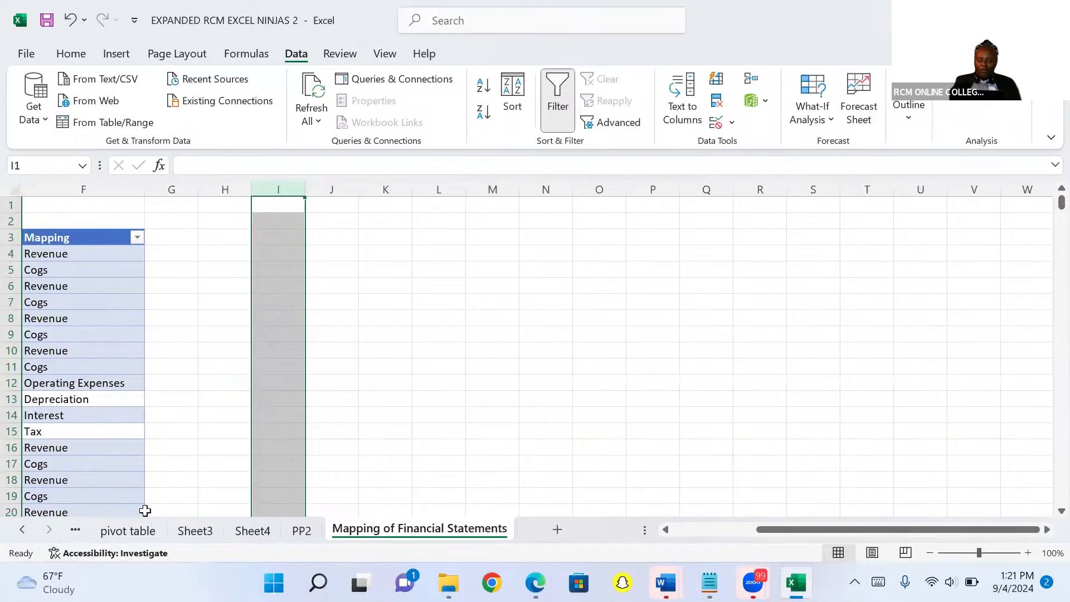
Filter the Financials column to show only Cogs - Discounters and clear that filter again
drag(794, 531, 706, 530)
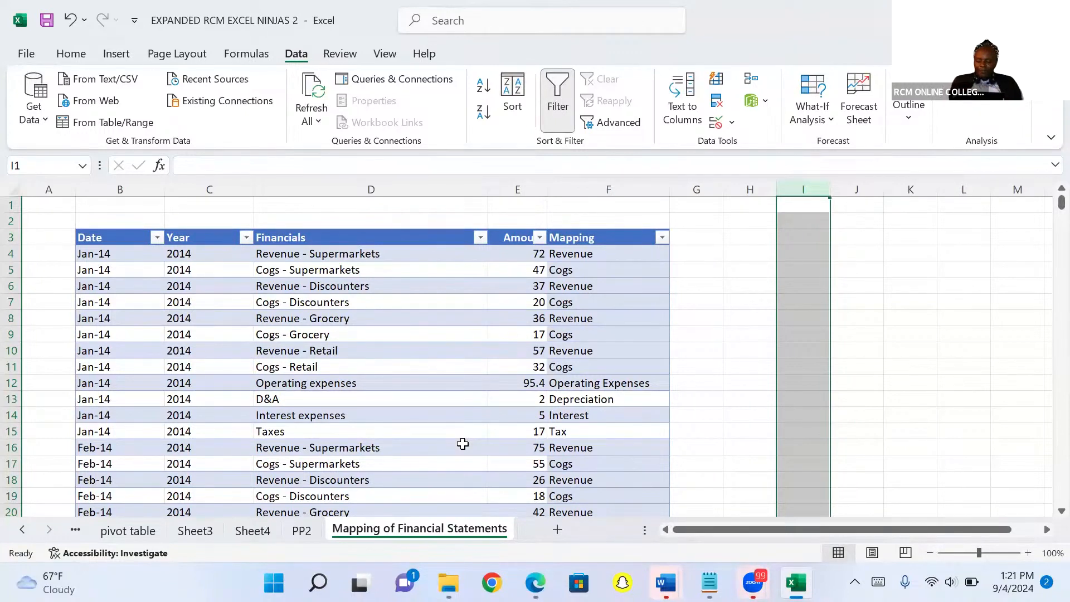
key(ctrl+n)
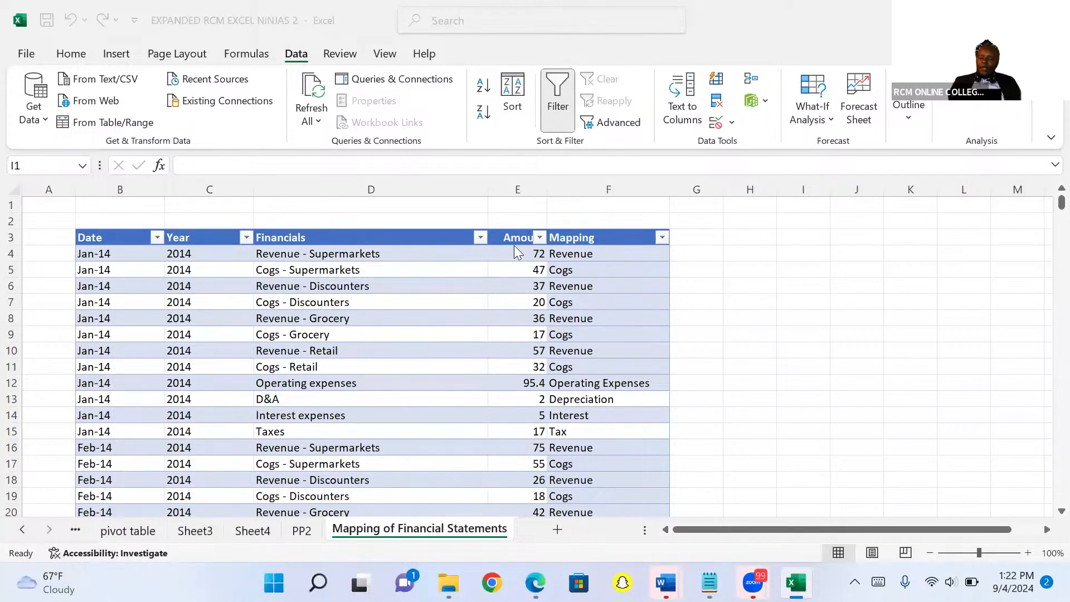
click(481, 237)
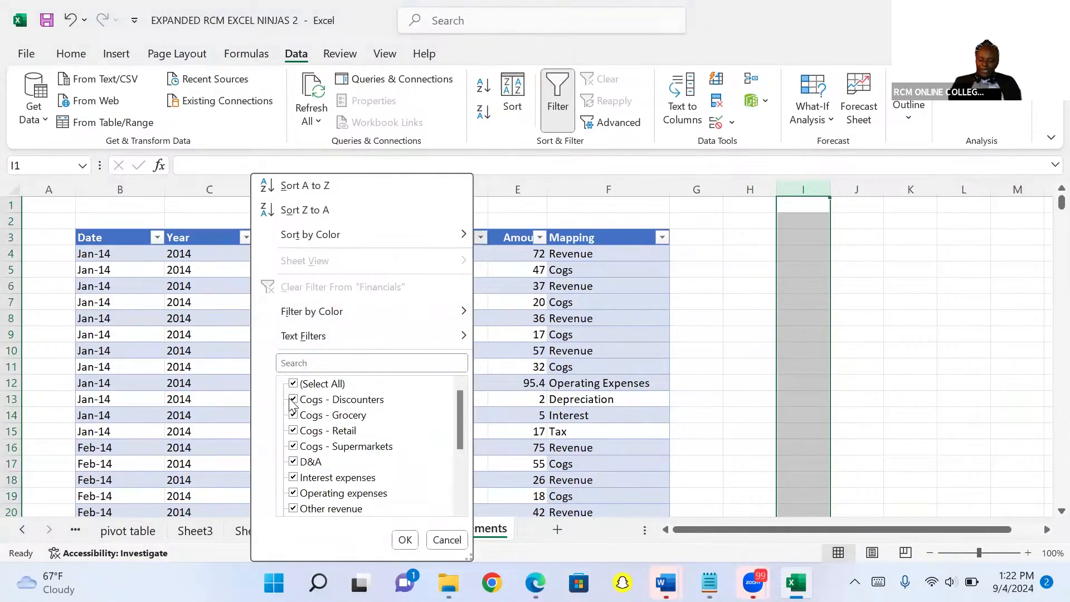
click(293, 382)
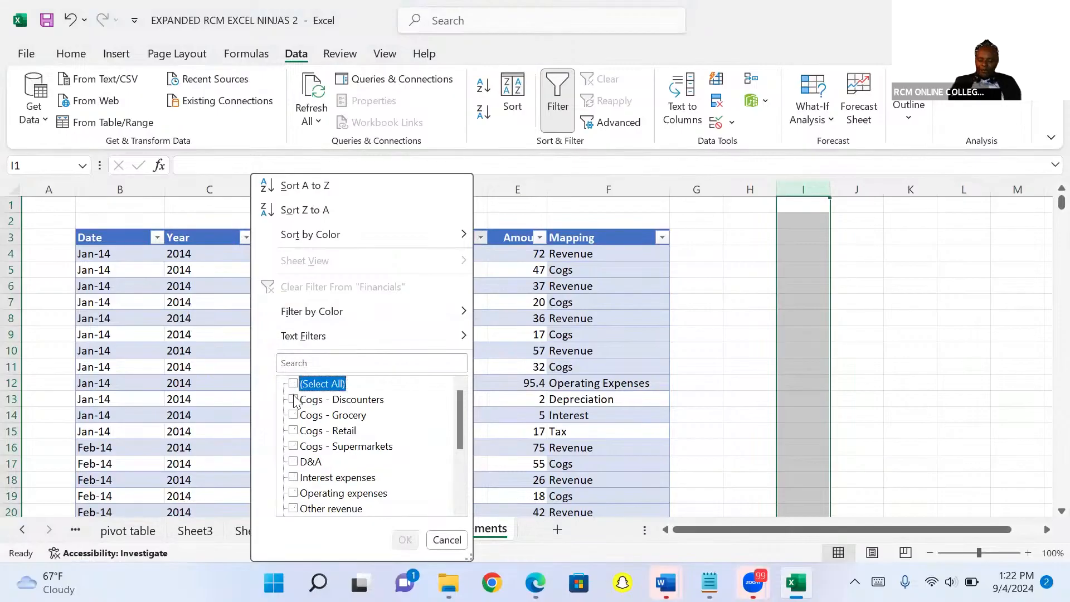
click(293, 399)
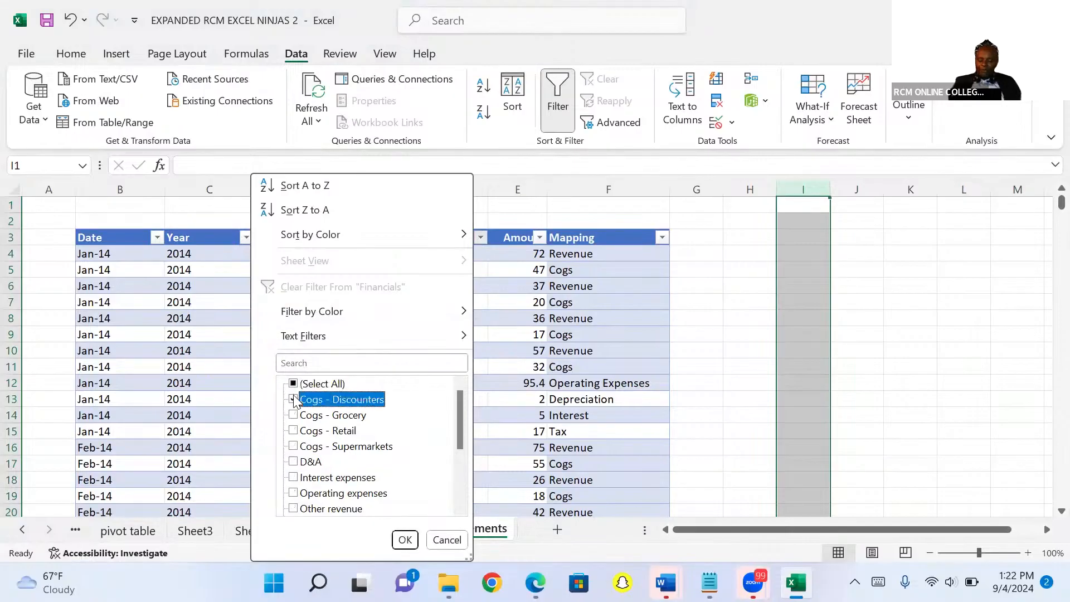
click(403, 540)
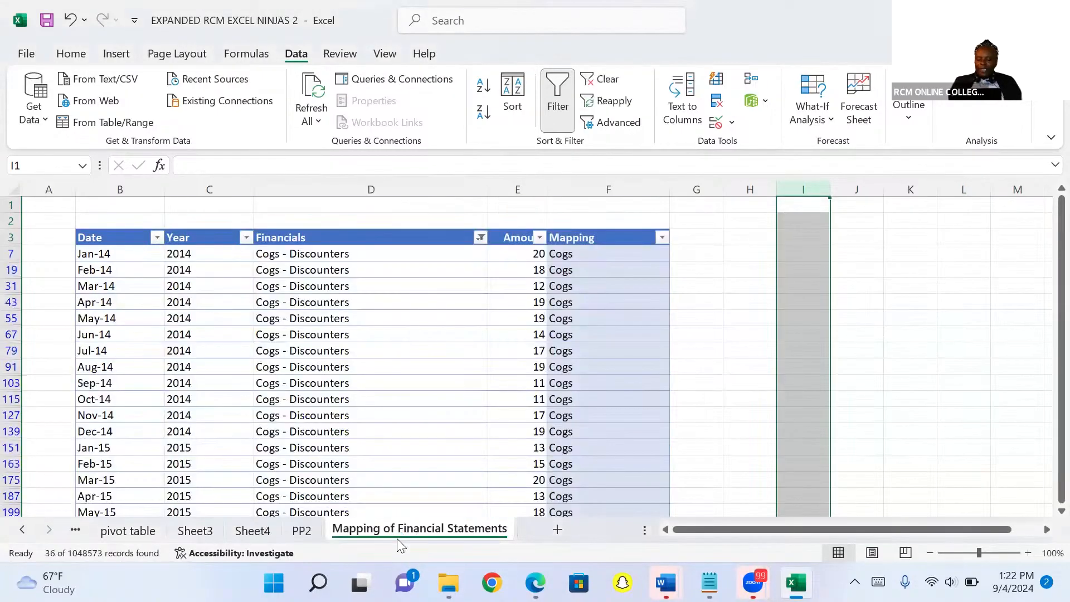
click(481, 239)
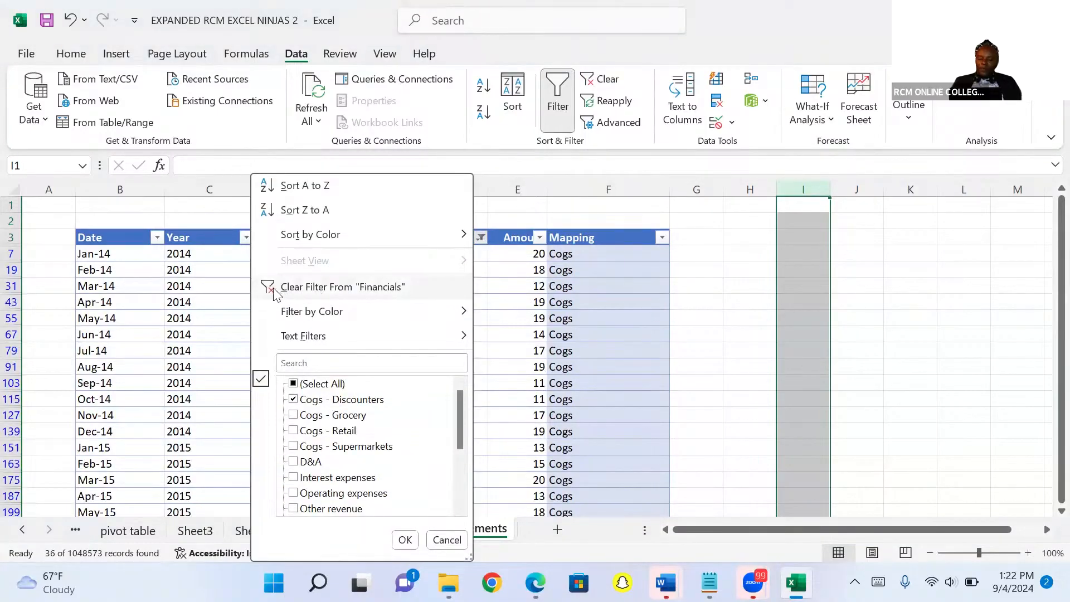
click(323, 287)
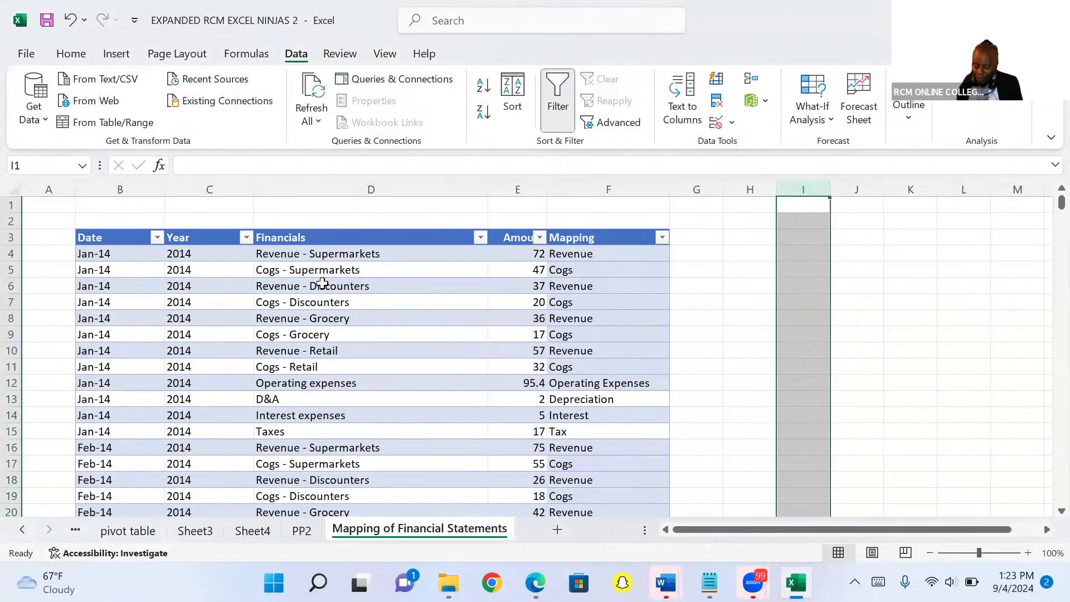
Clear all existing category entries in the table's Mapping column, from F4 down to F438
click(574, 255)
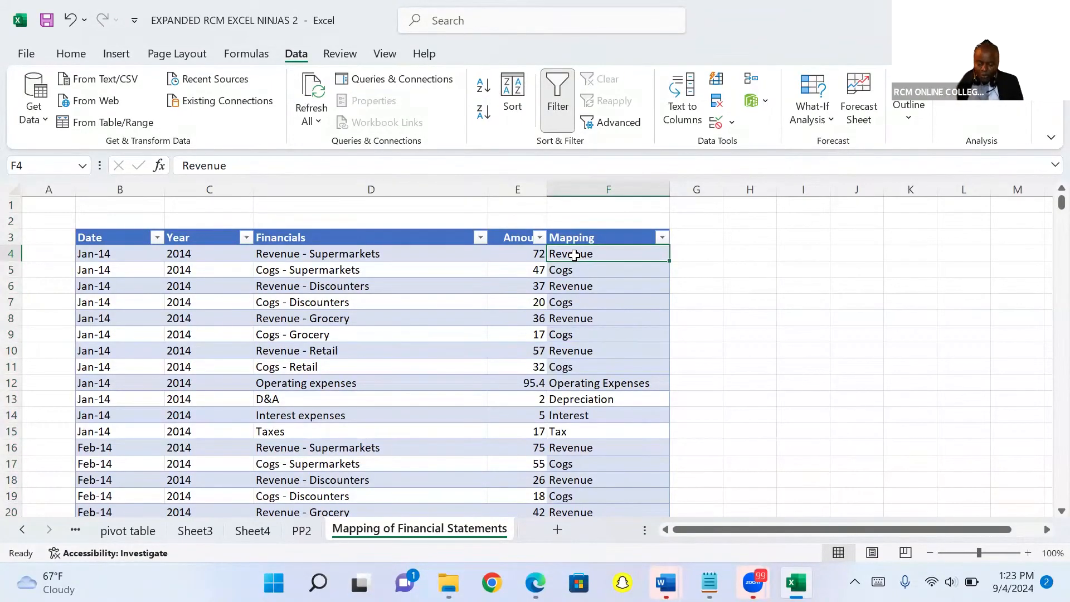
key(ctrl+shift+Down)
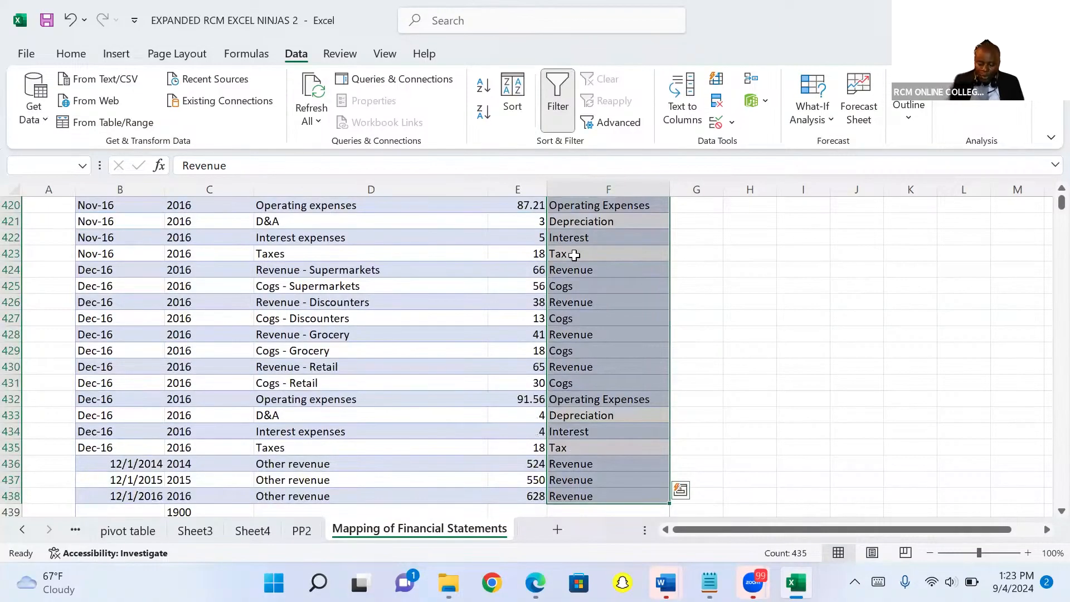
key(Delete)
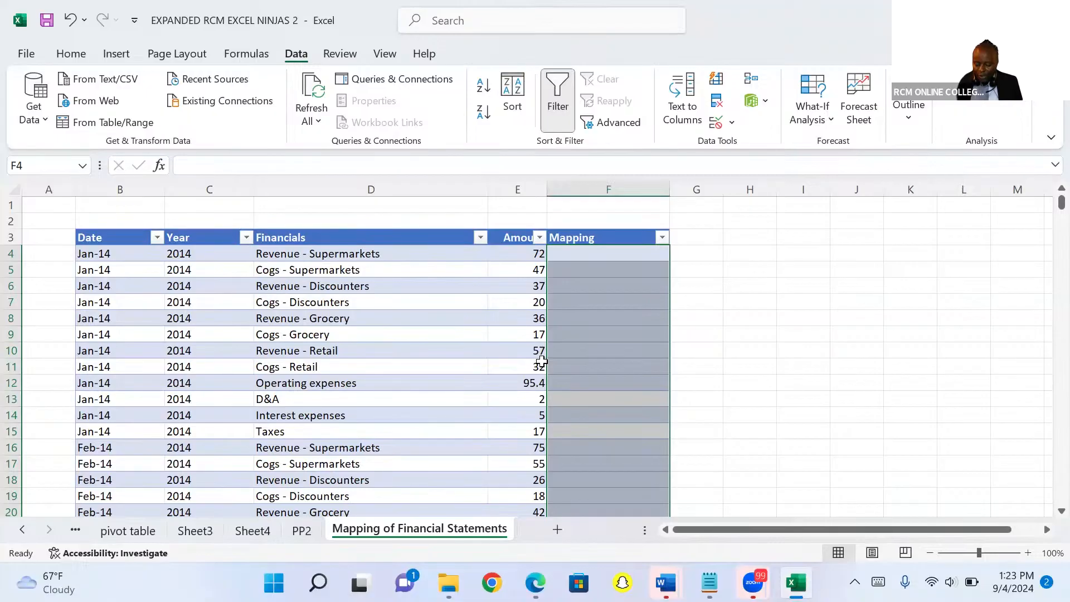
Filter the Financials column to all items matching "revenue", including Other revenue
key(alt+Tab)
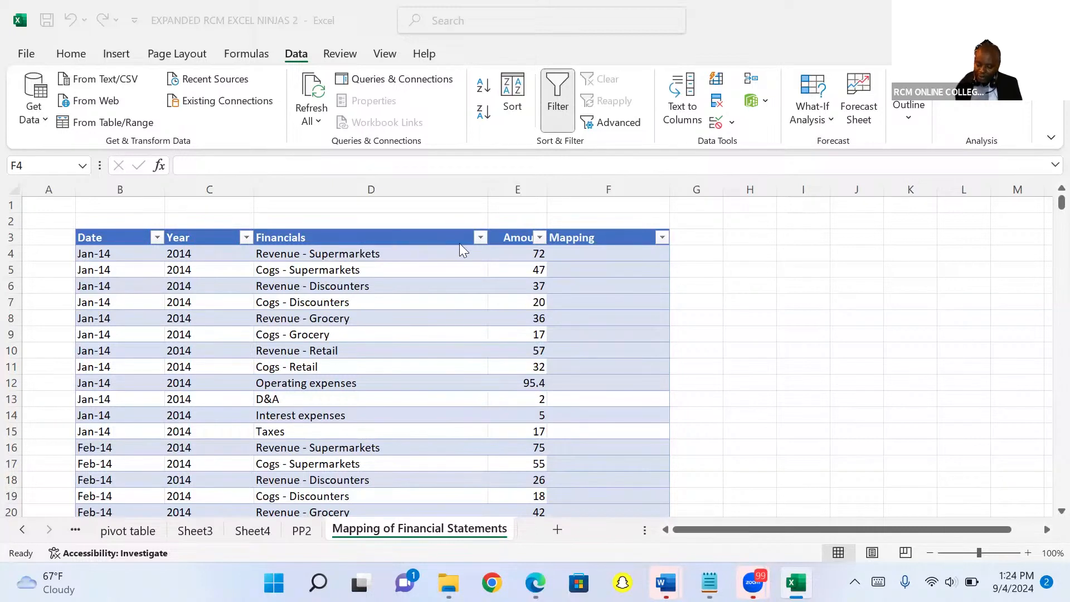
key(ctrl+shift+Down)
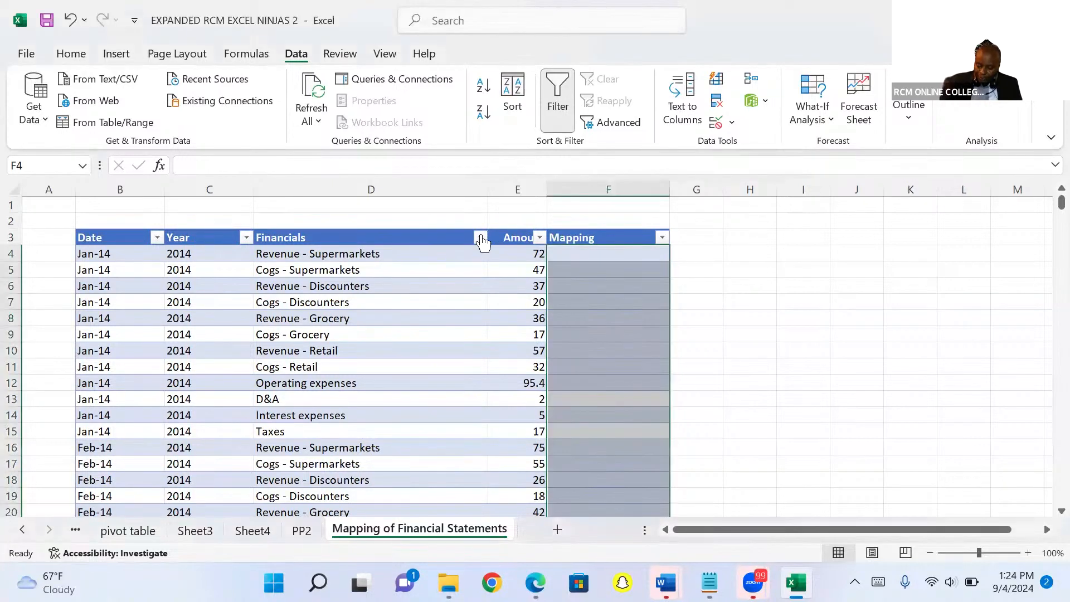
click(481, 236)
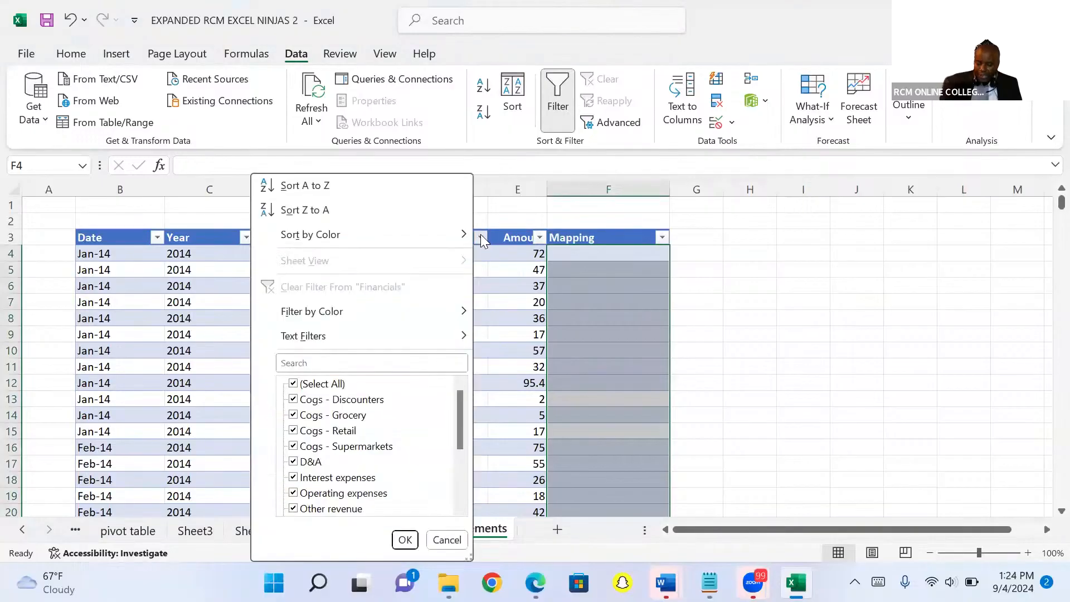
click(377, 362)
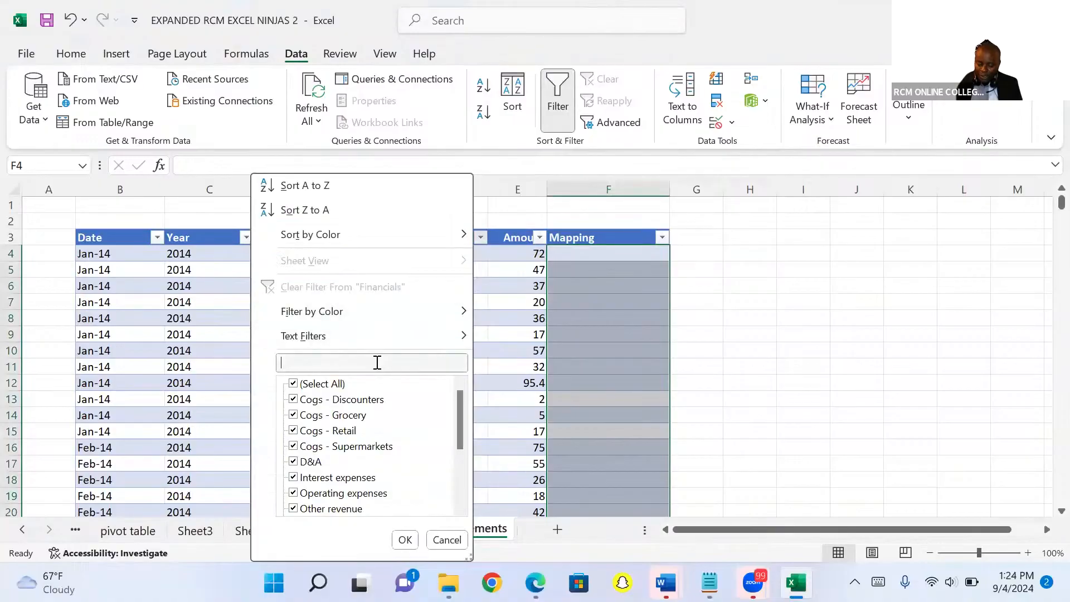
text(rev)
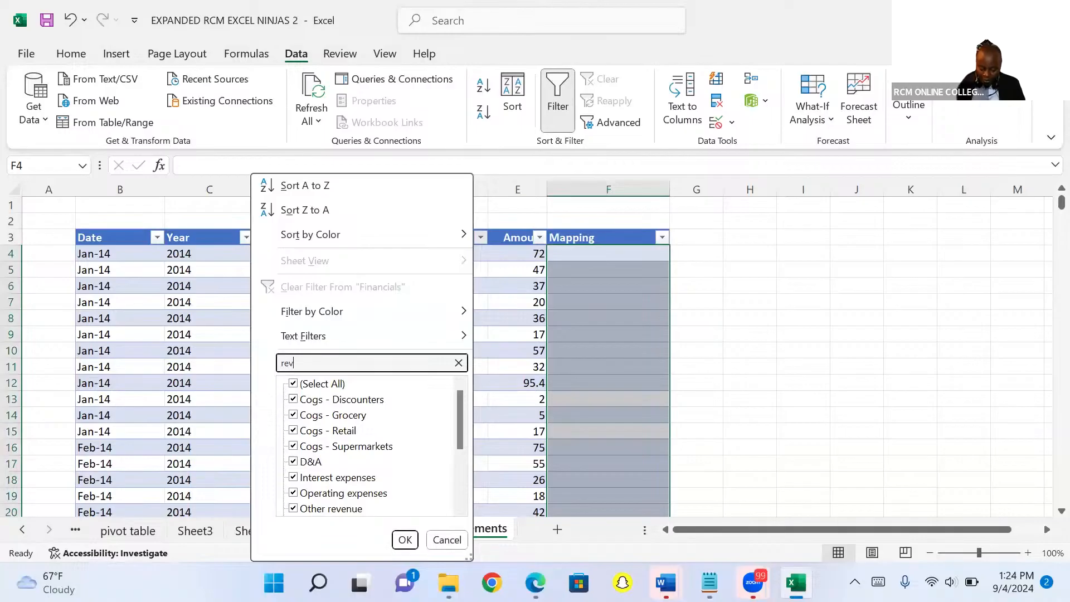
text(enue)
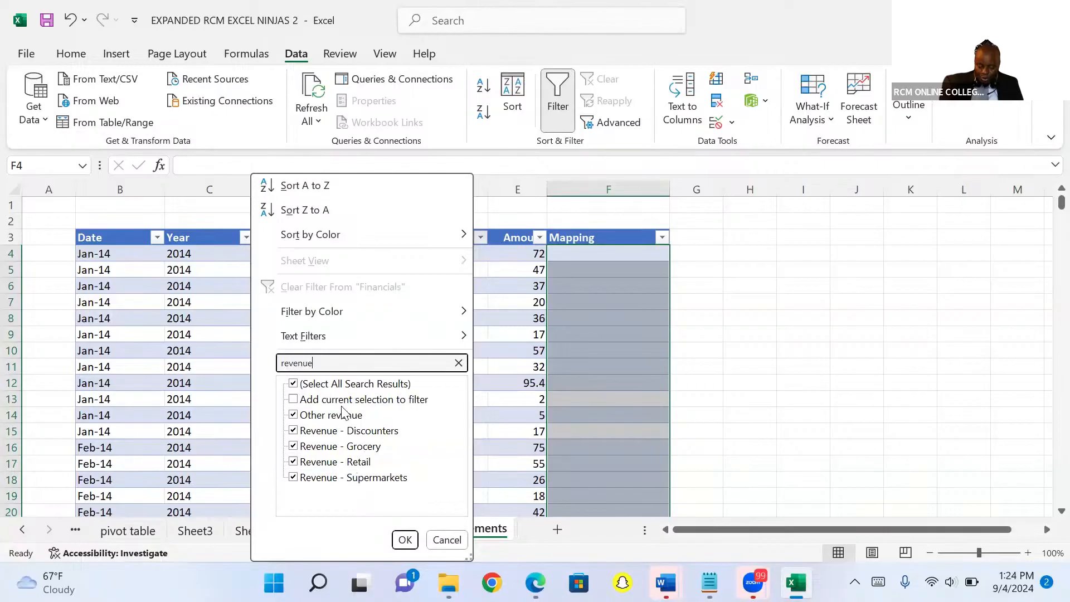
click(400, 543)
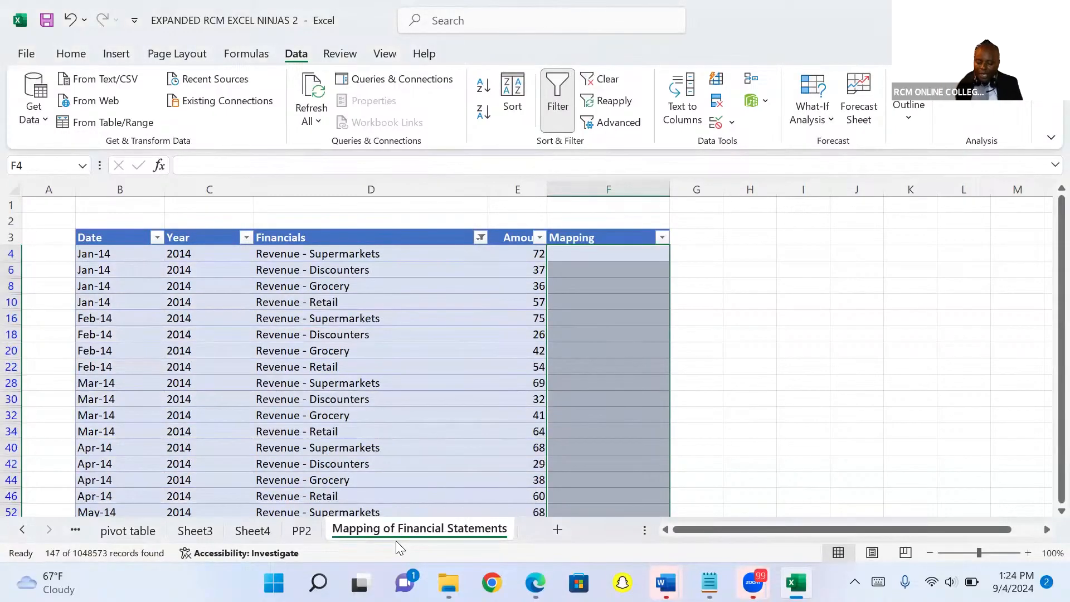
Enter Revenue in F4 and fill it down the Mapping column for the filtered rows through row 438
click(565, 254)
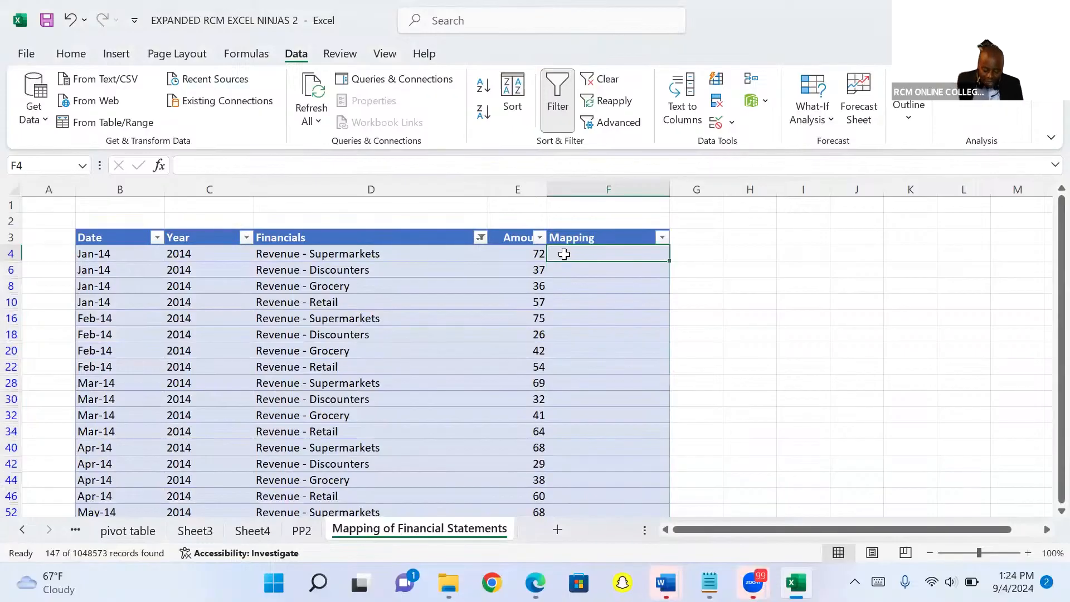
text(Rev)
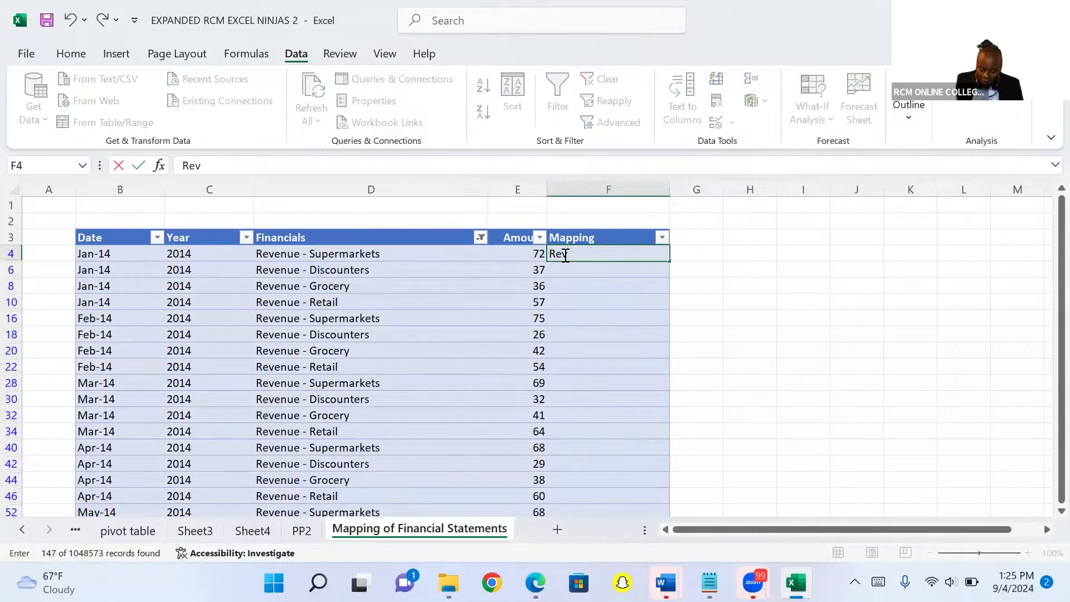
text(enue)
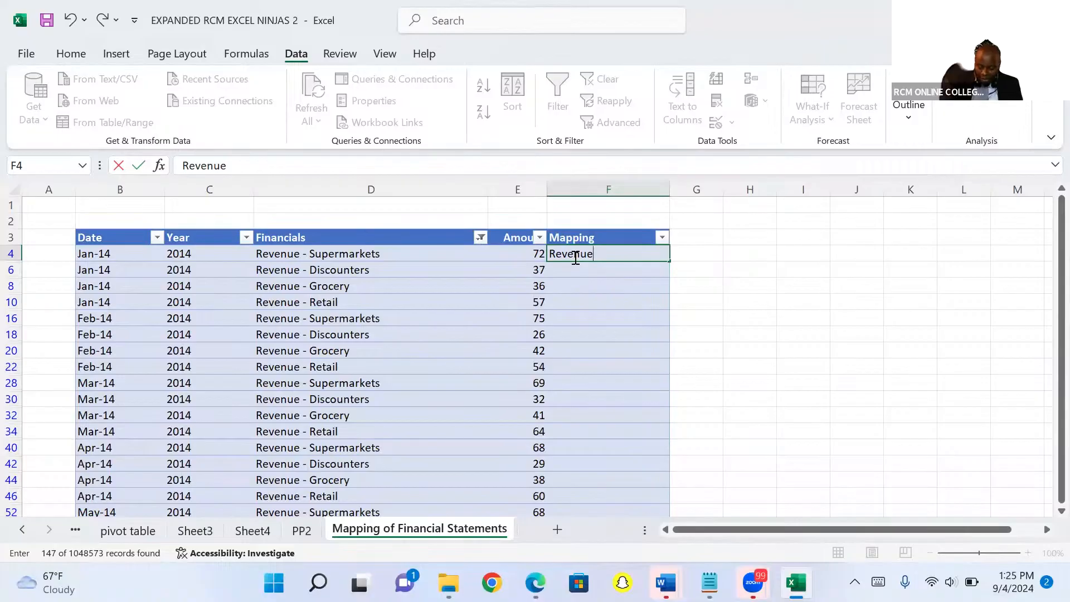
key(ctrl+Return)
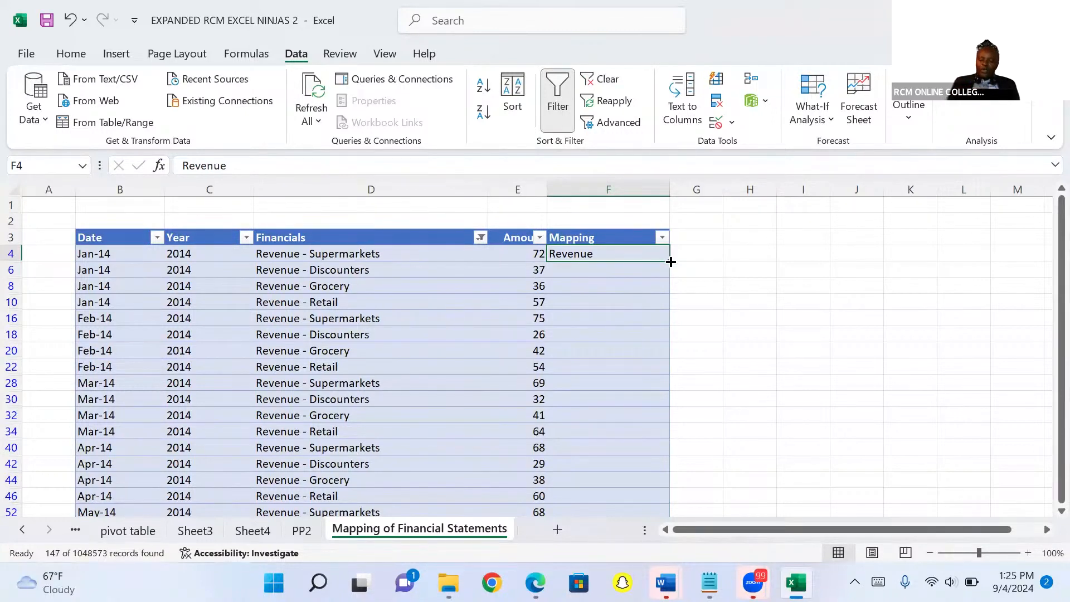
drag(670, 262, 695, 503)
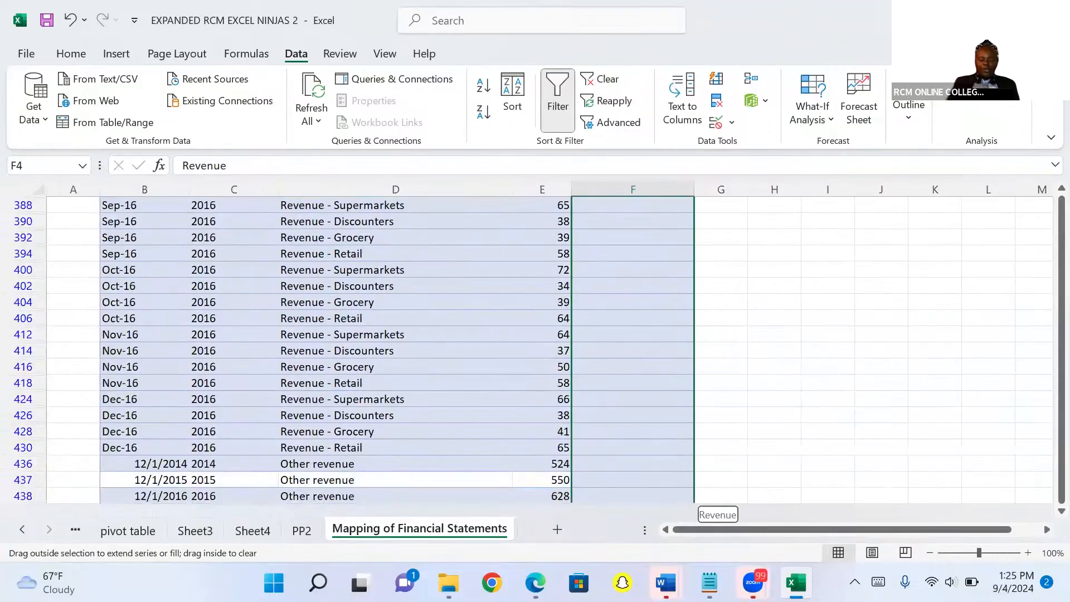
drag(695, 503, 694, 503)
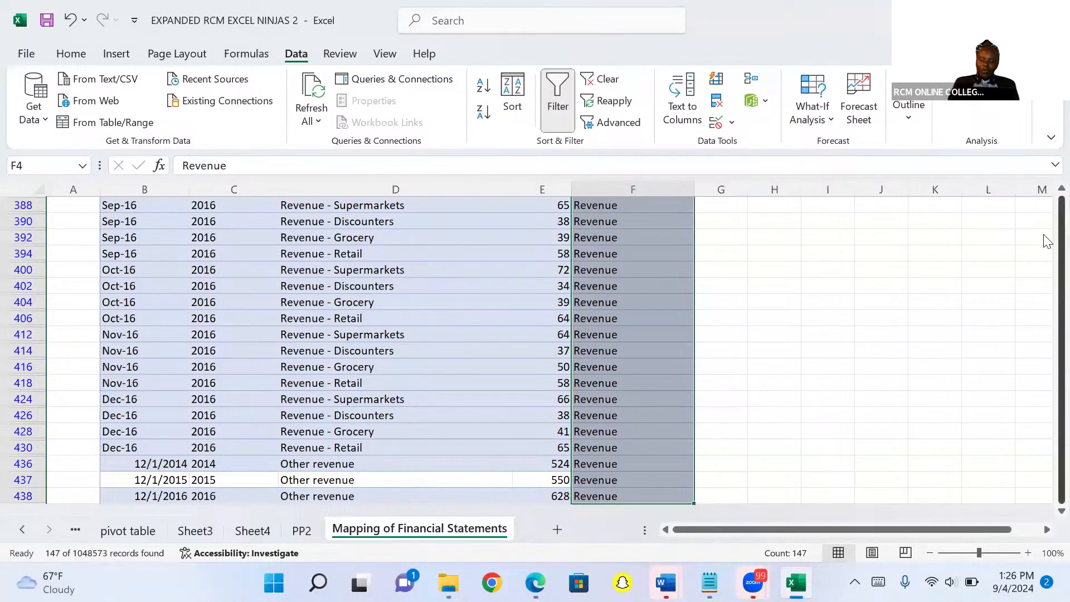
Change the Financials filter to show only the items matching "cogs"
scroll(1043, 234, up, 20)
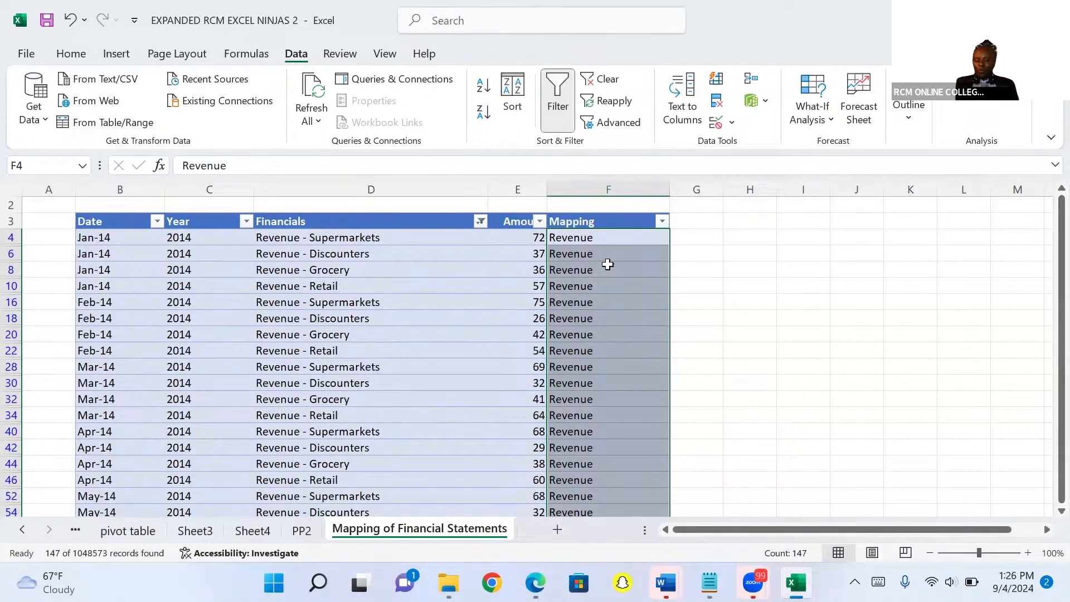
click(481, 222)
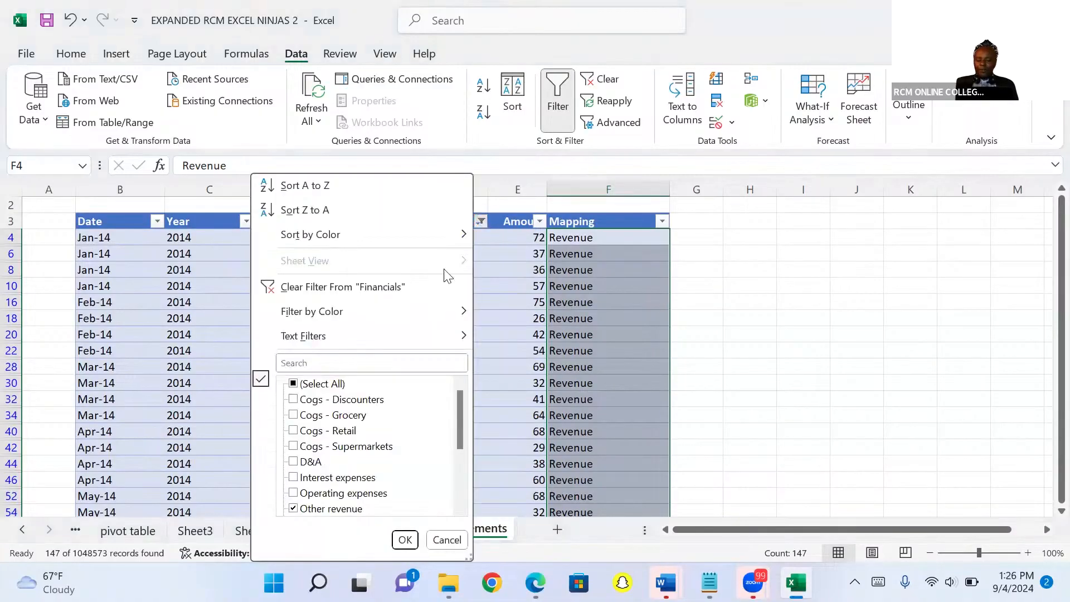
click(325, 363)
text(co)
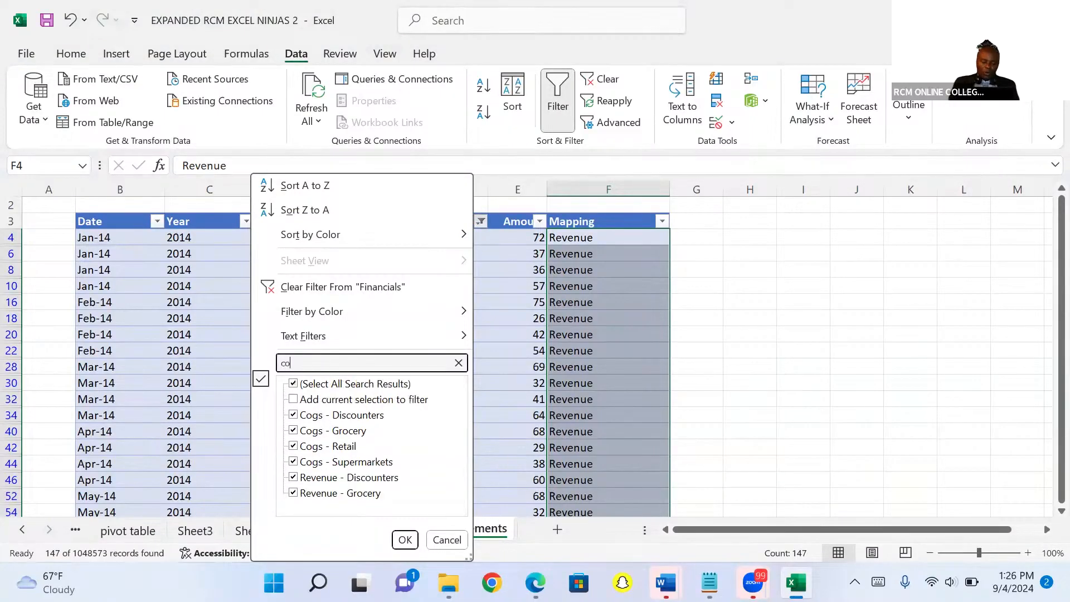
text(gs)
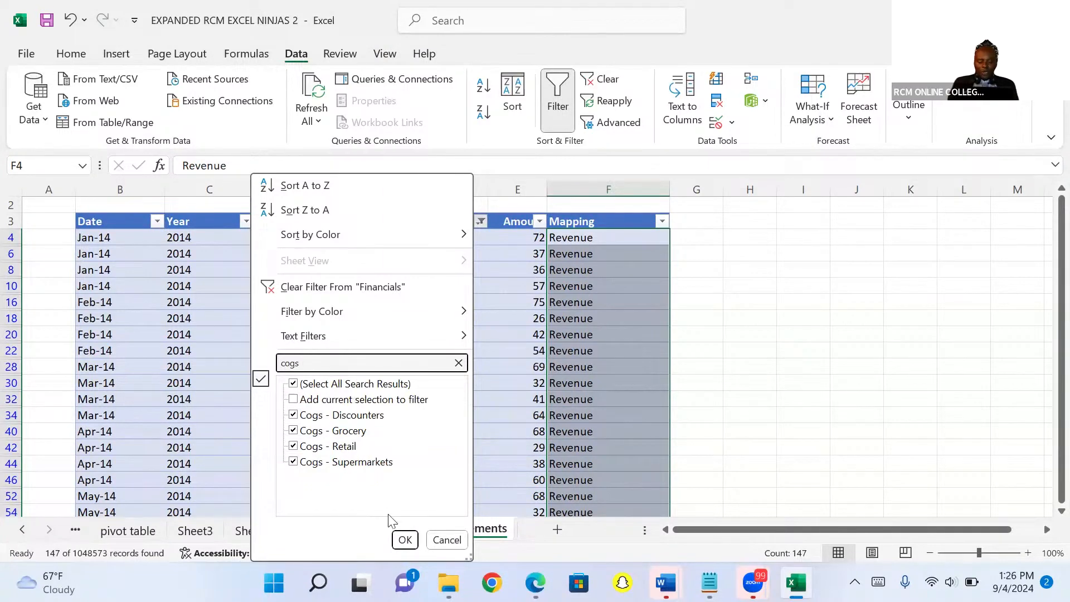
click(405, 539)
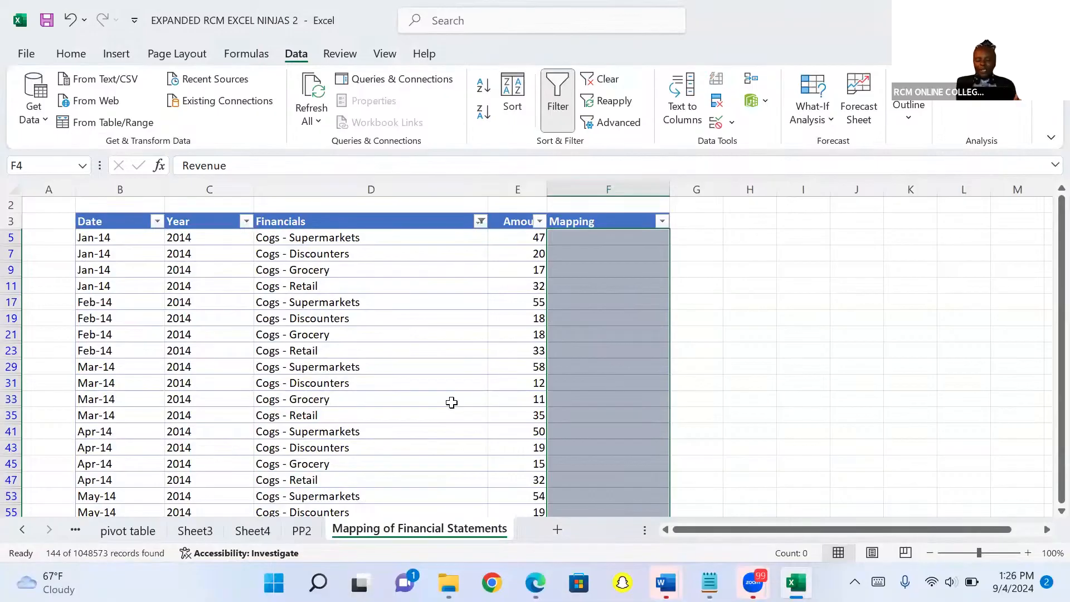
Enter "Cost of goods sold" in F5 and fill it down the Mapping column for the filtered rows through row 431
click(570, 238)
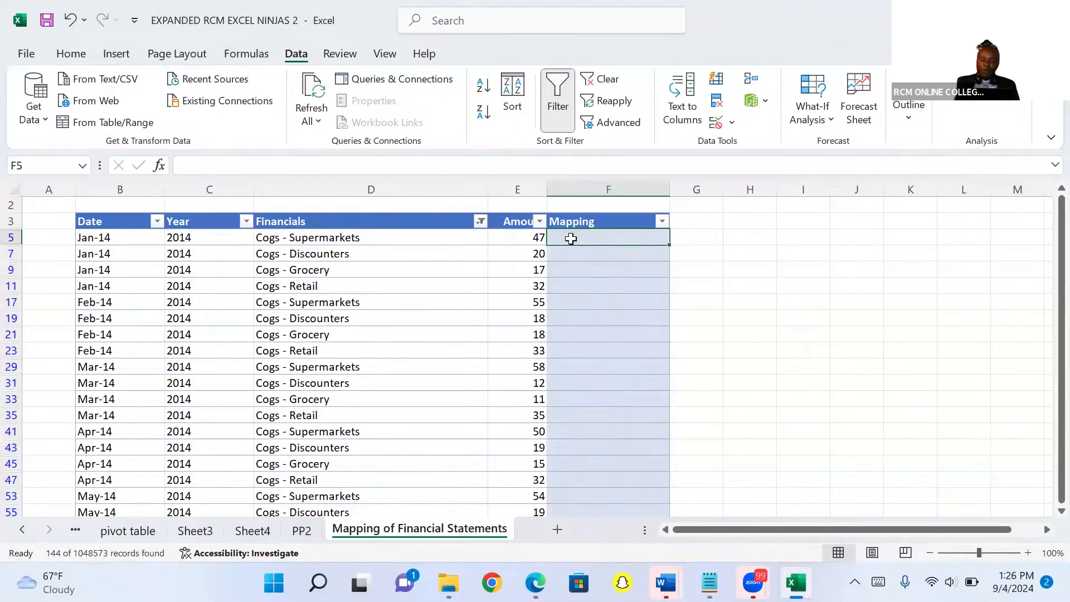
text(Cos)
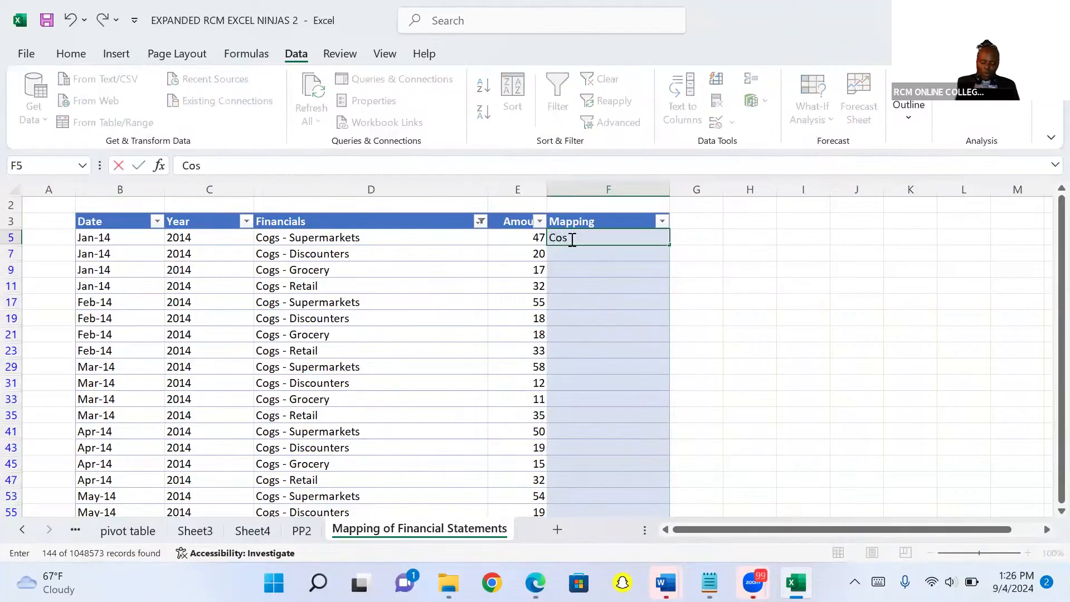
text(t of good)
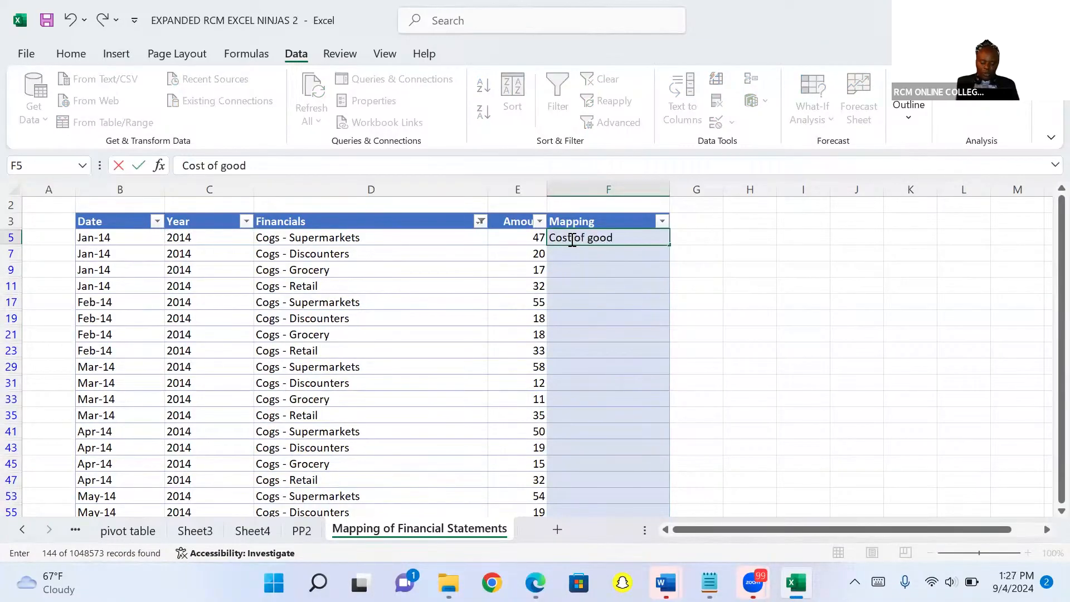
text(s sold)
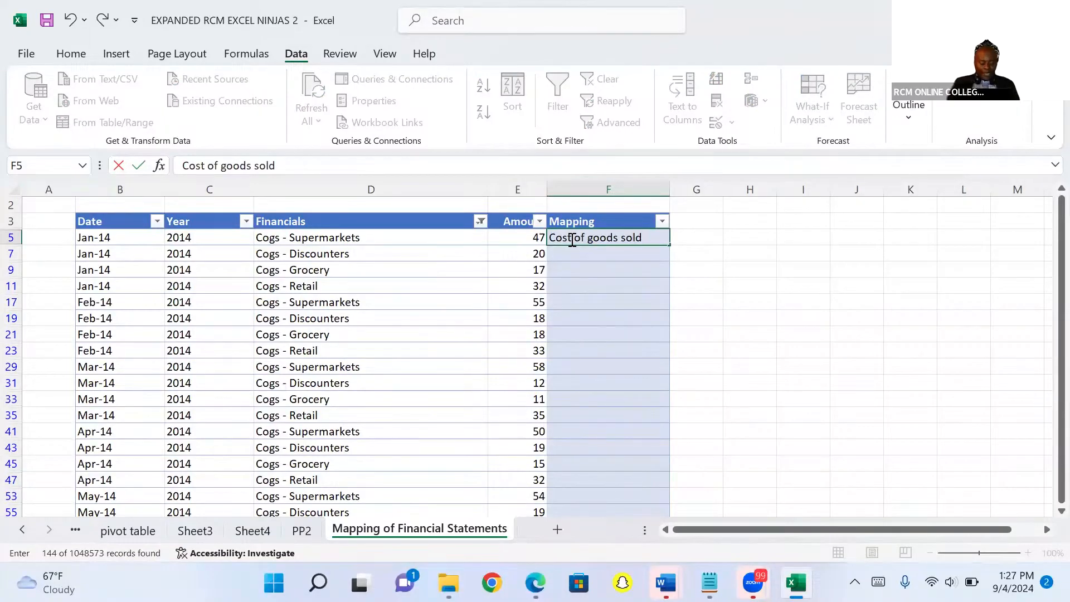
key(ctrl+Return)
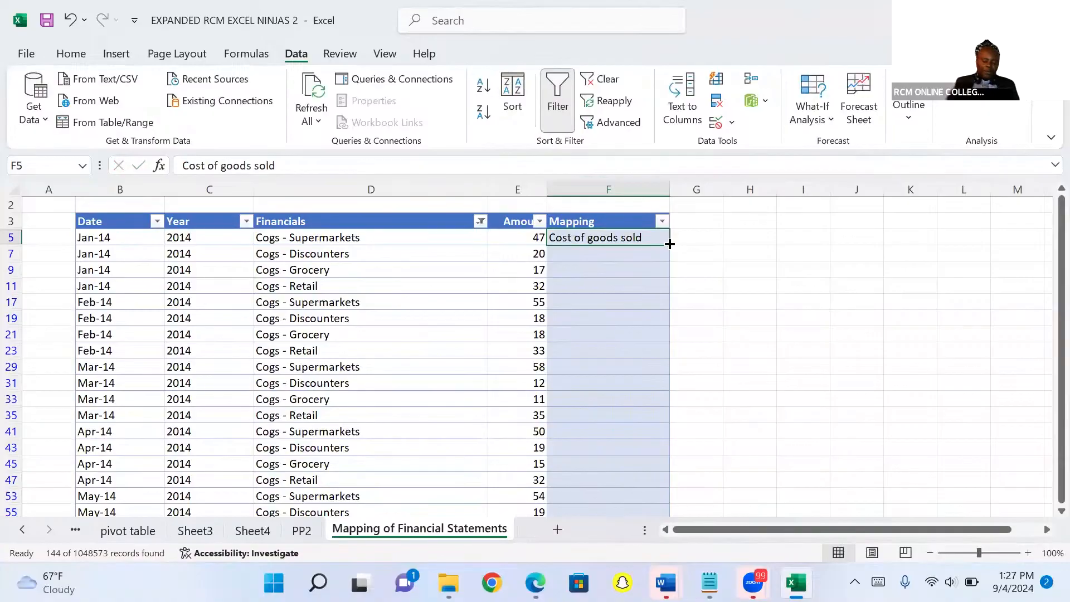
drag(669, 244, 695, 504)
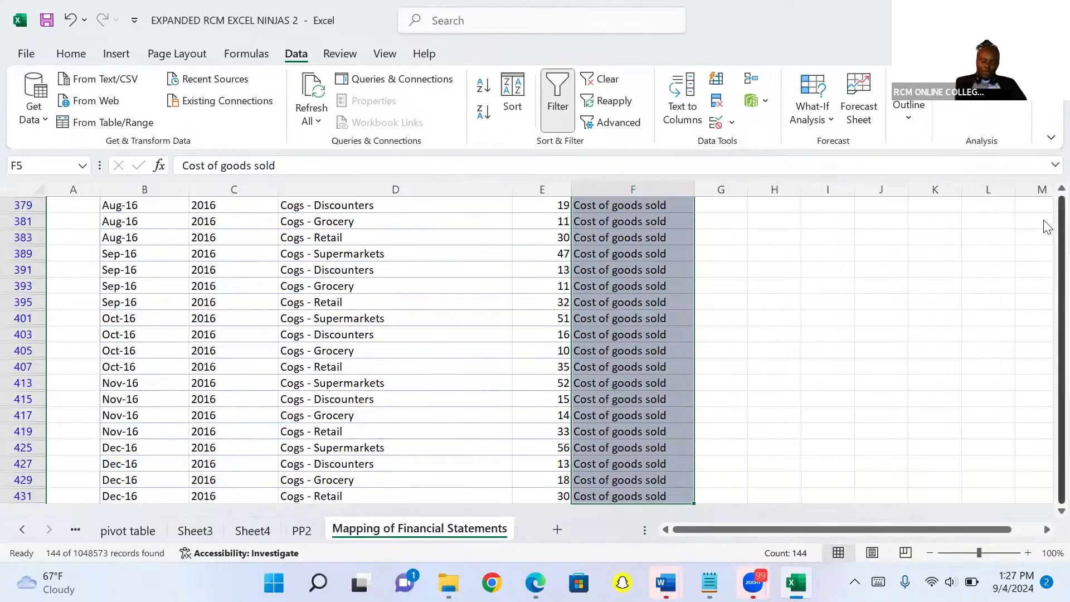
Change the Financials filter to show only the items matching "operating"
drag(1044, 221, 1046, 229)
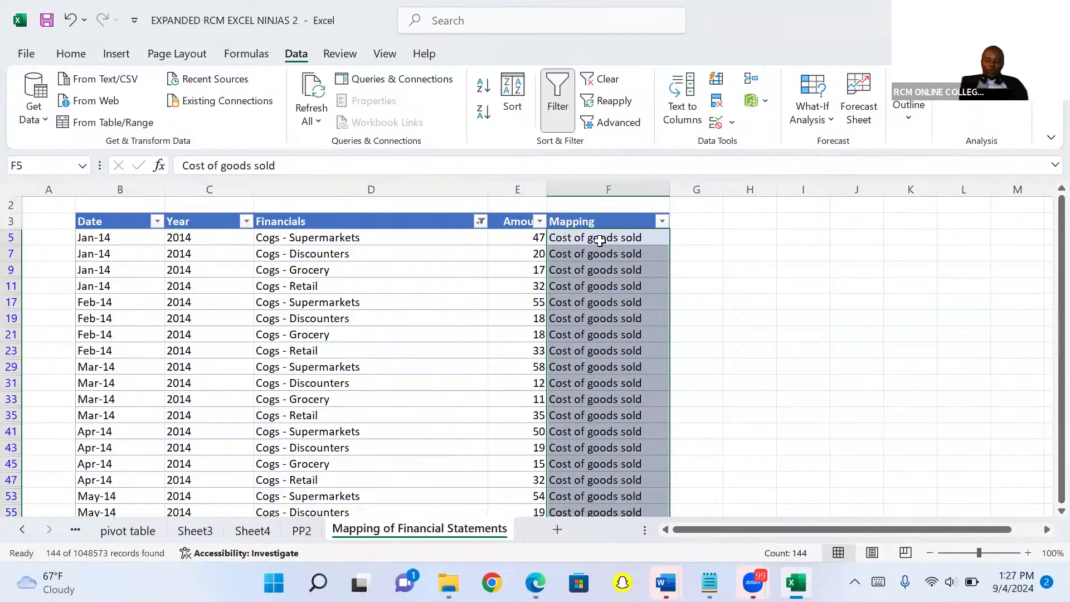
click(480, 223)
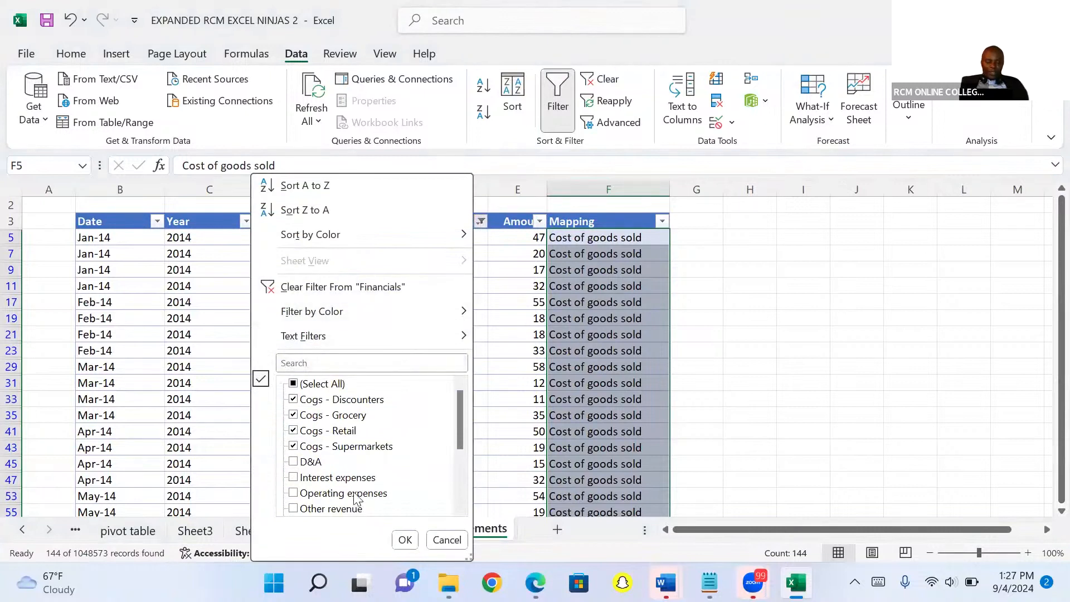
click(345, 361)
click(345, 361)
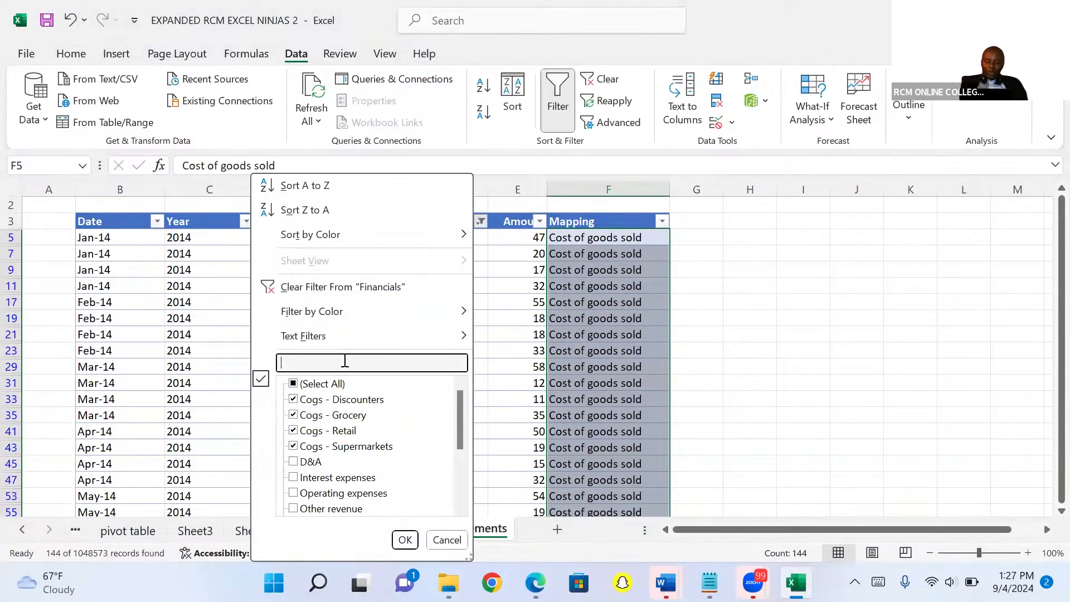
text(oper)
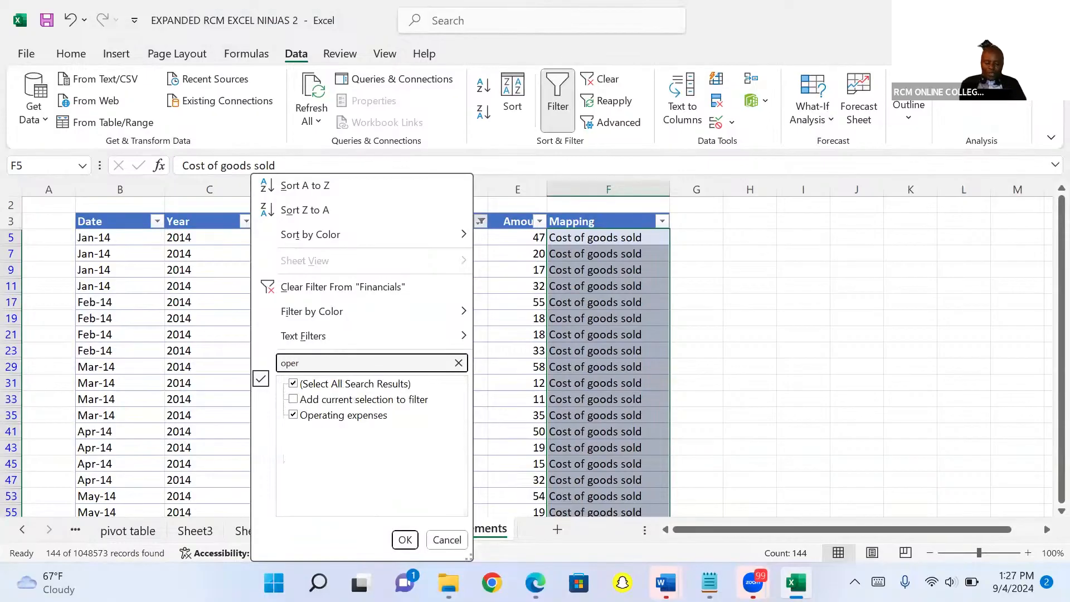
text(ating)
click(405, 540)
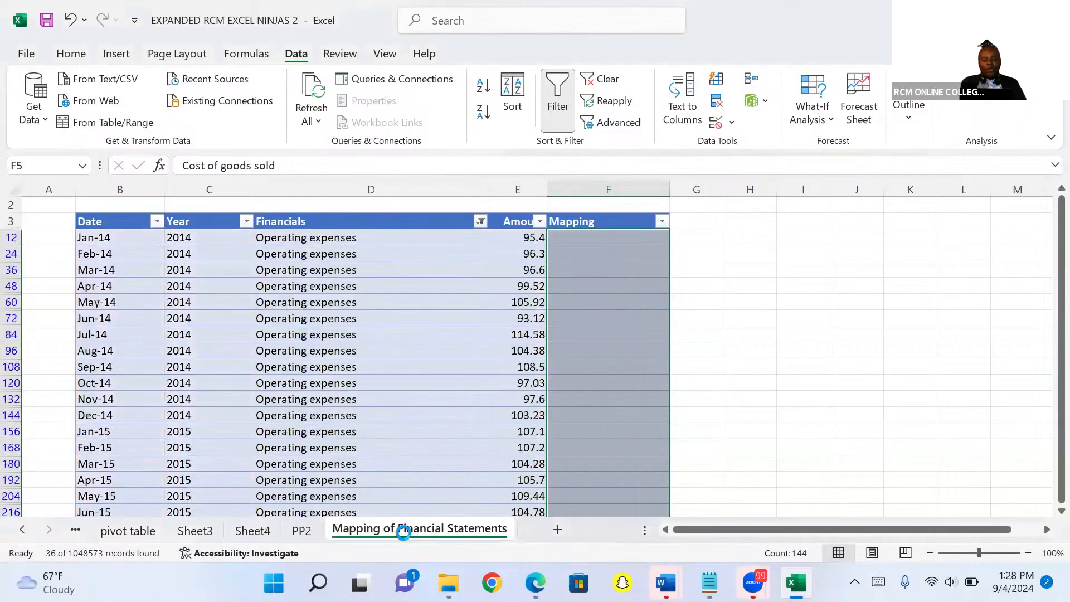
Enter "Operating Expenses" in F12 and fill it down the Mapping column for the filtered rows through row 432
click(564, 237)
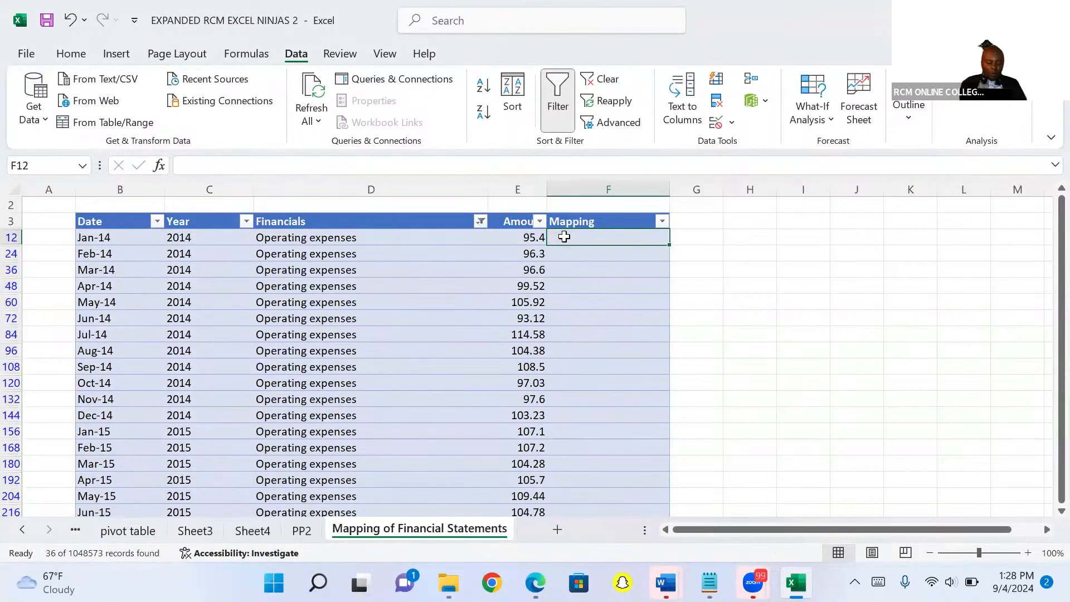
text(Operat)
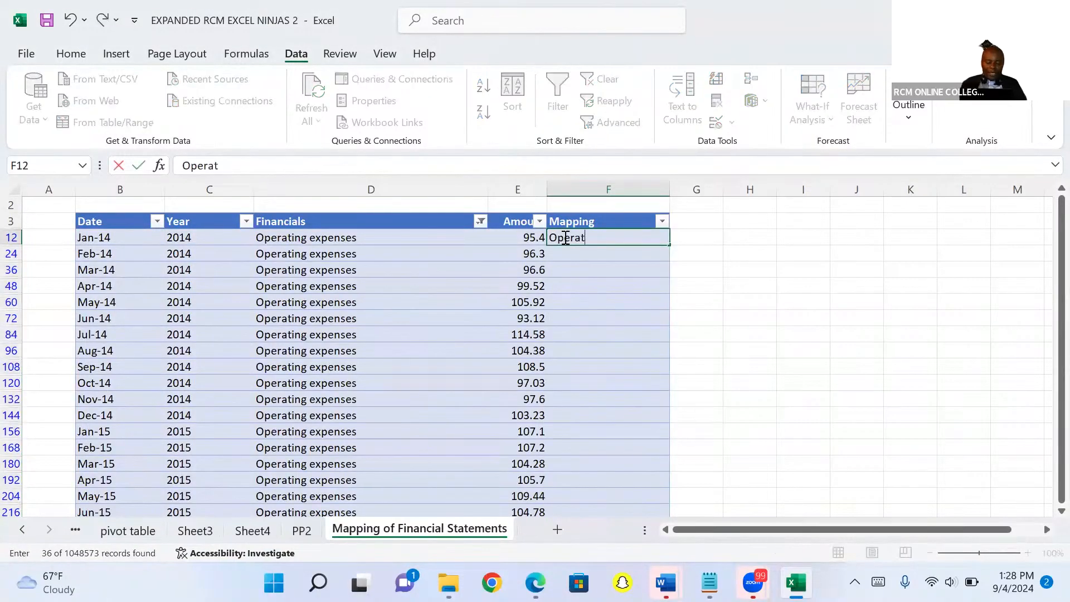
text(ing E)
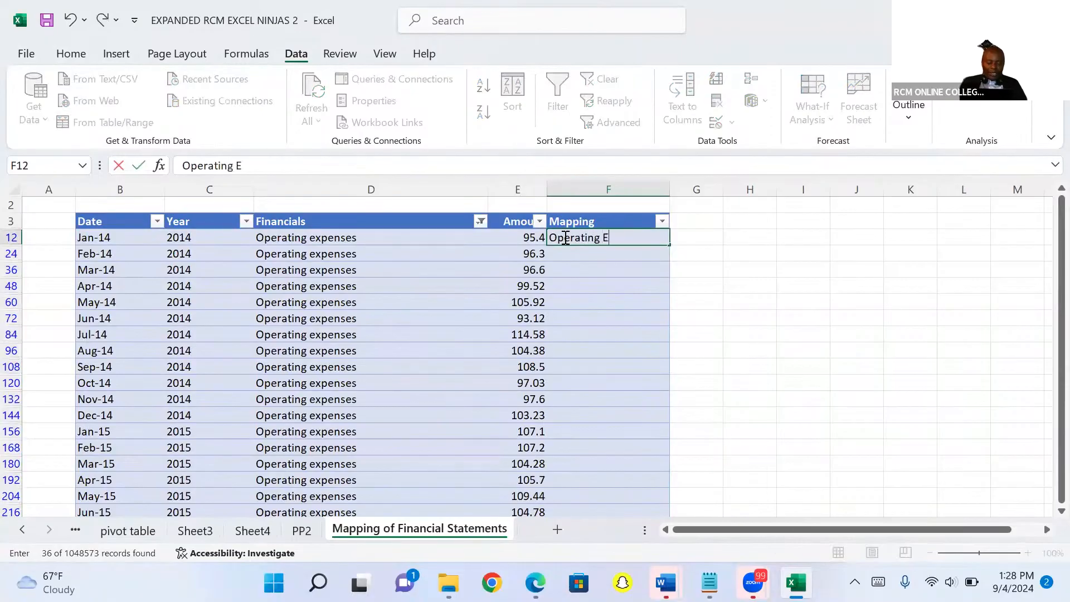
text(xpenses)
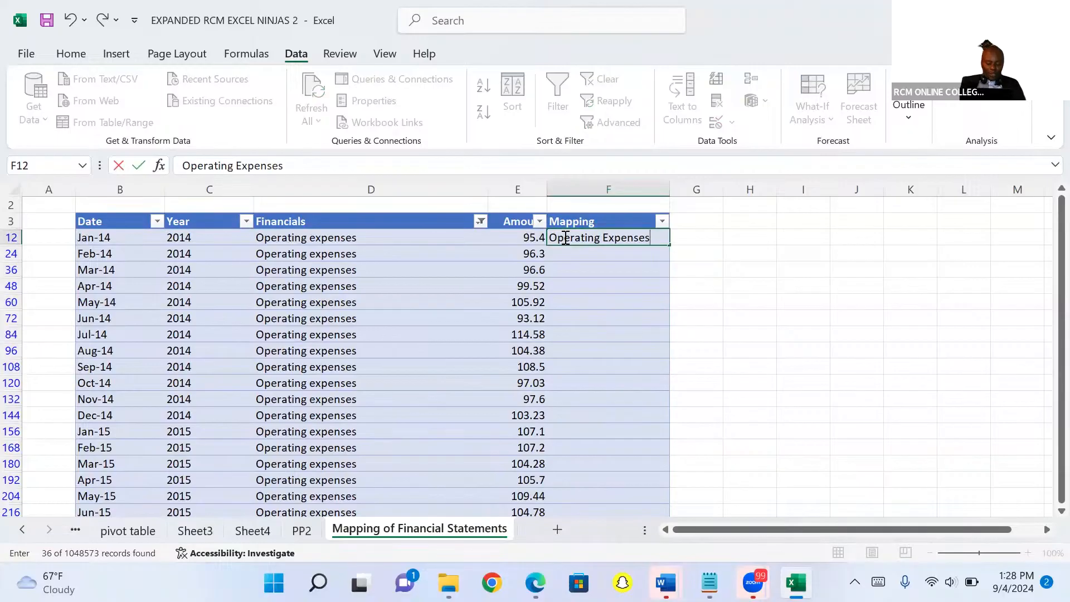
key(ctrl+Return)
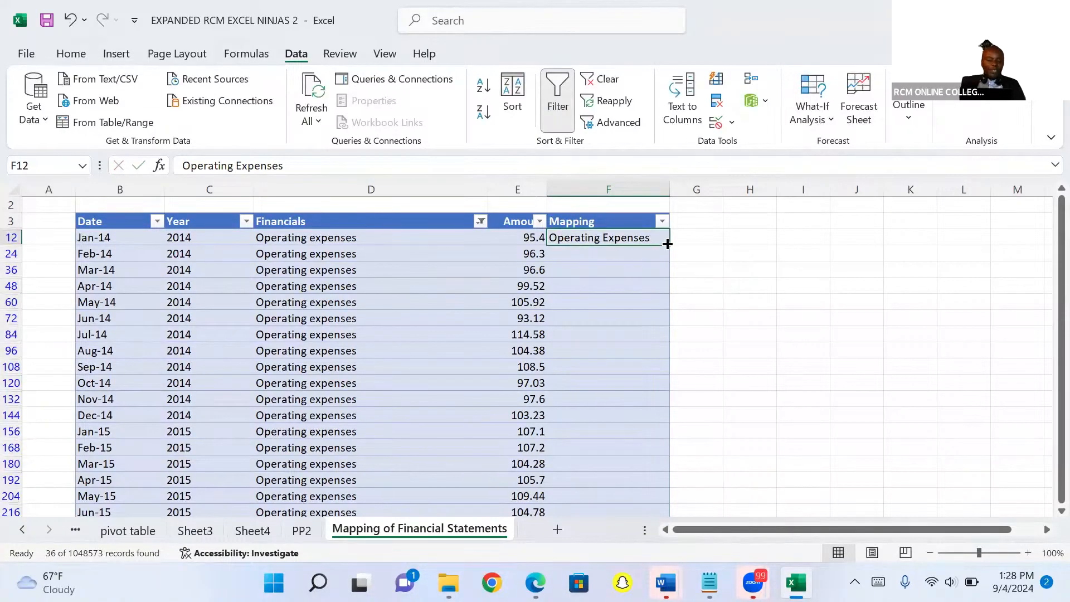
drag(667, 244, 691, 510)
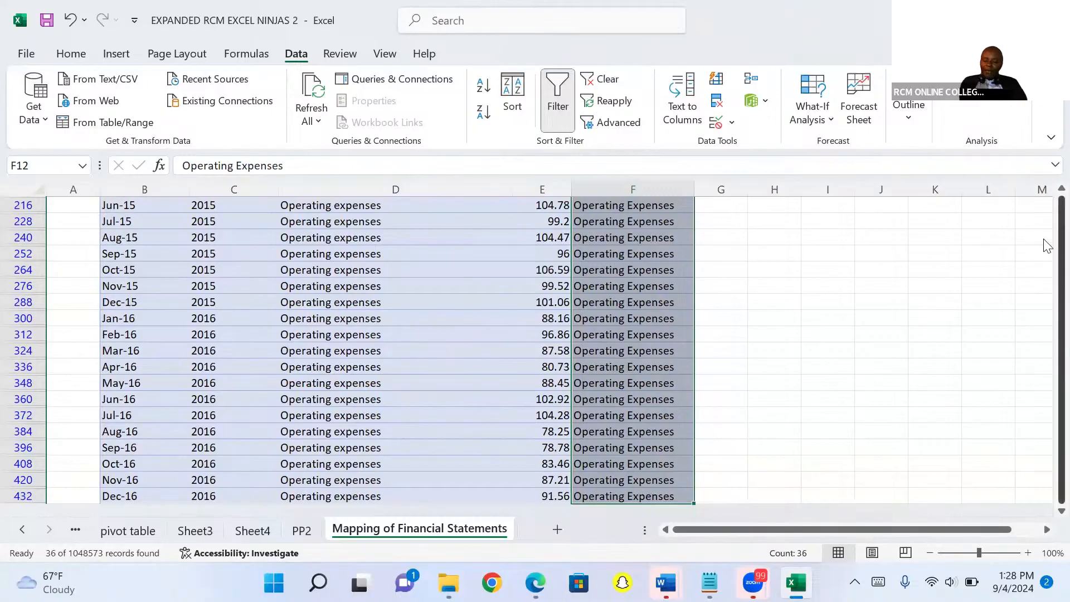
Change the Financials filter to show only the D&A items
scroll(1046, 239, up, 7)
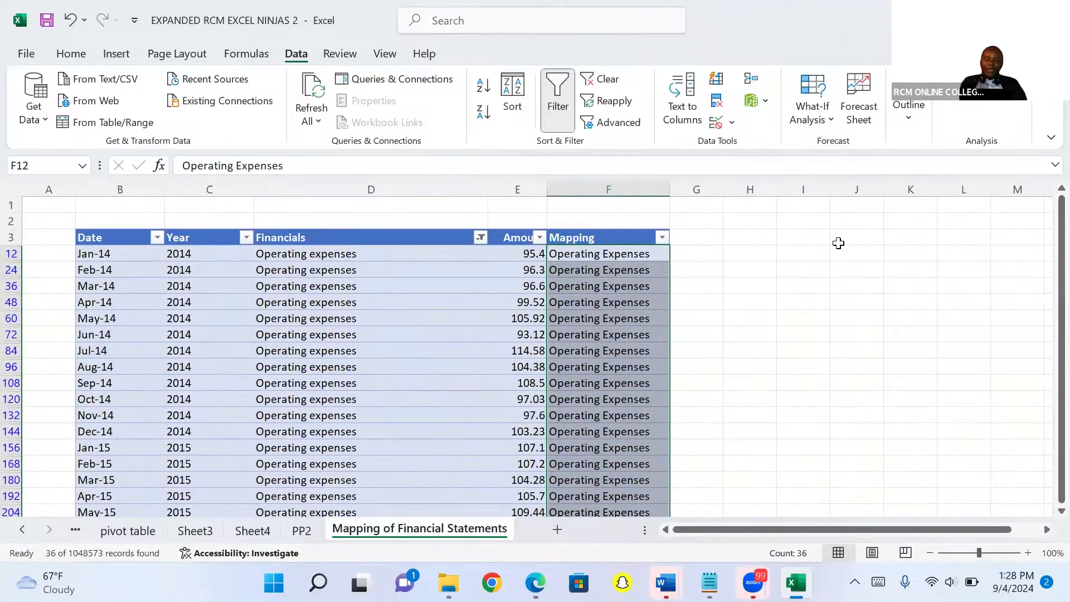
click(481, 238)
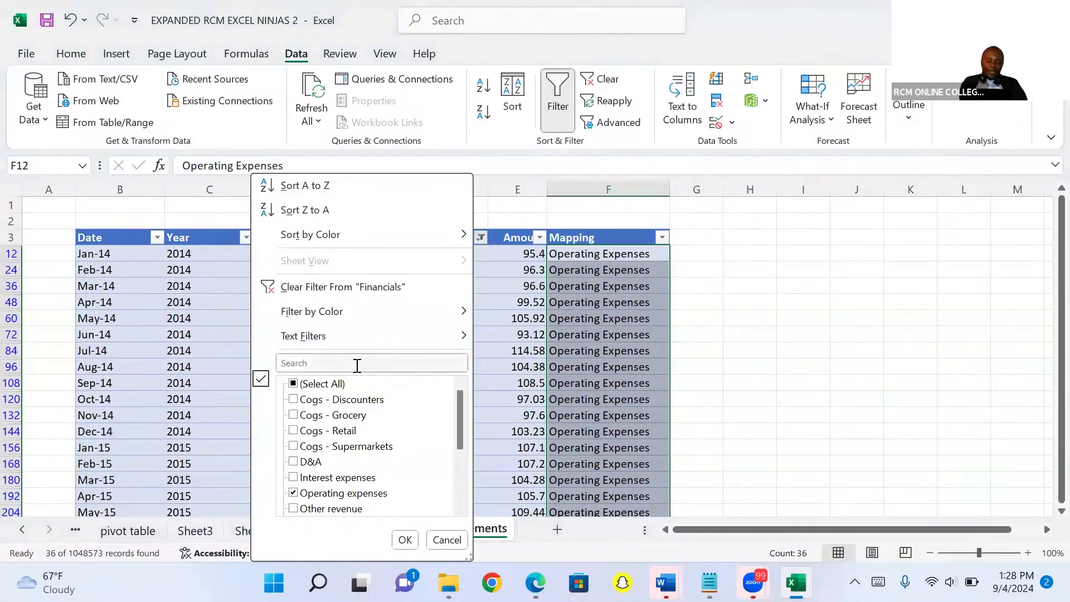
click(356, 363)
text(d)
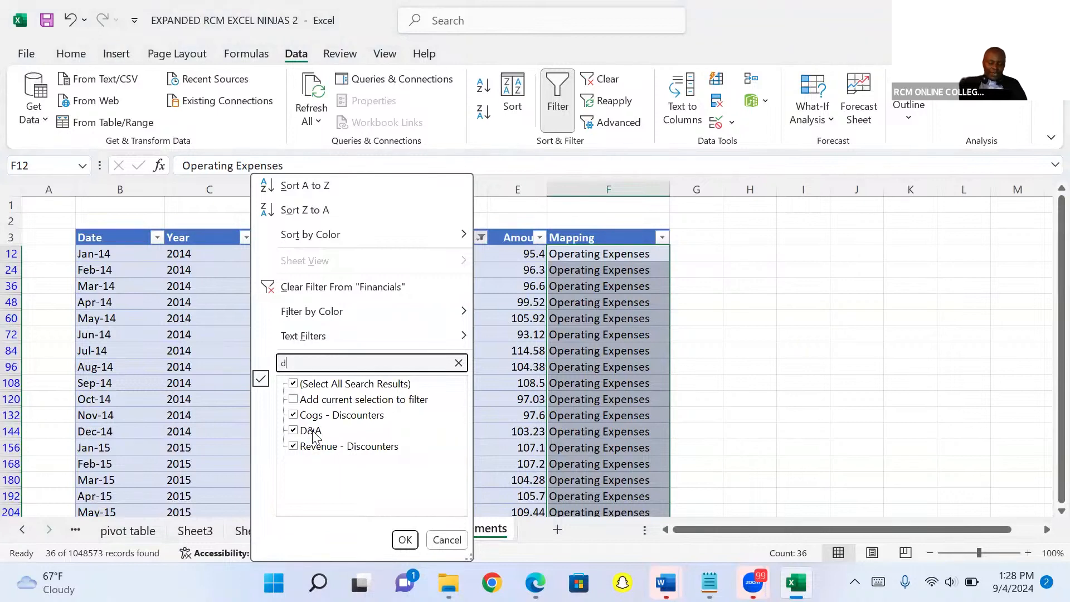
text(&A)
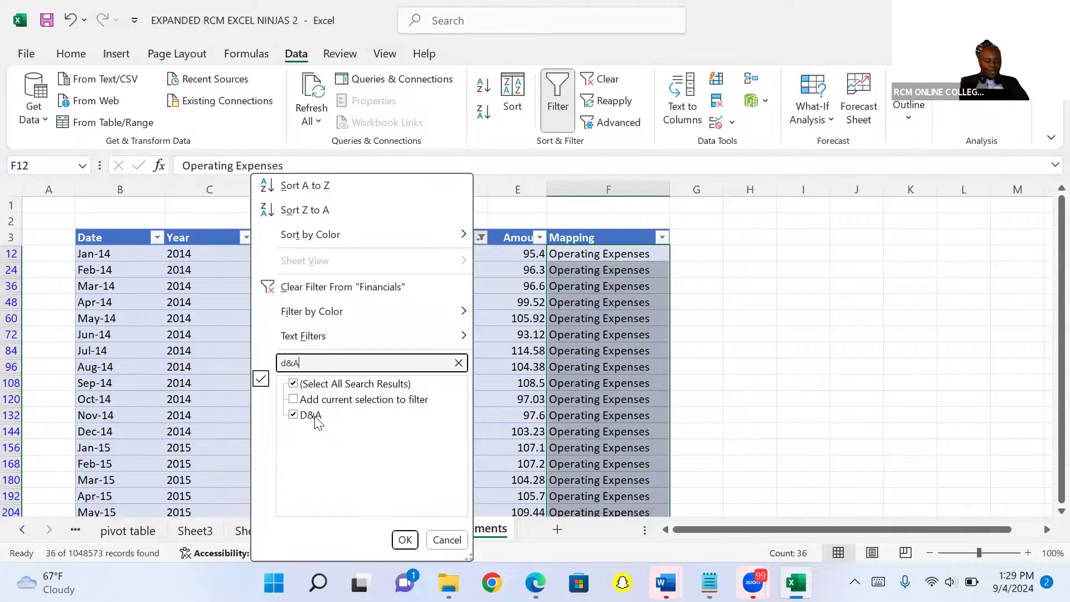
click(405, 541)
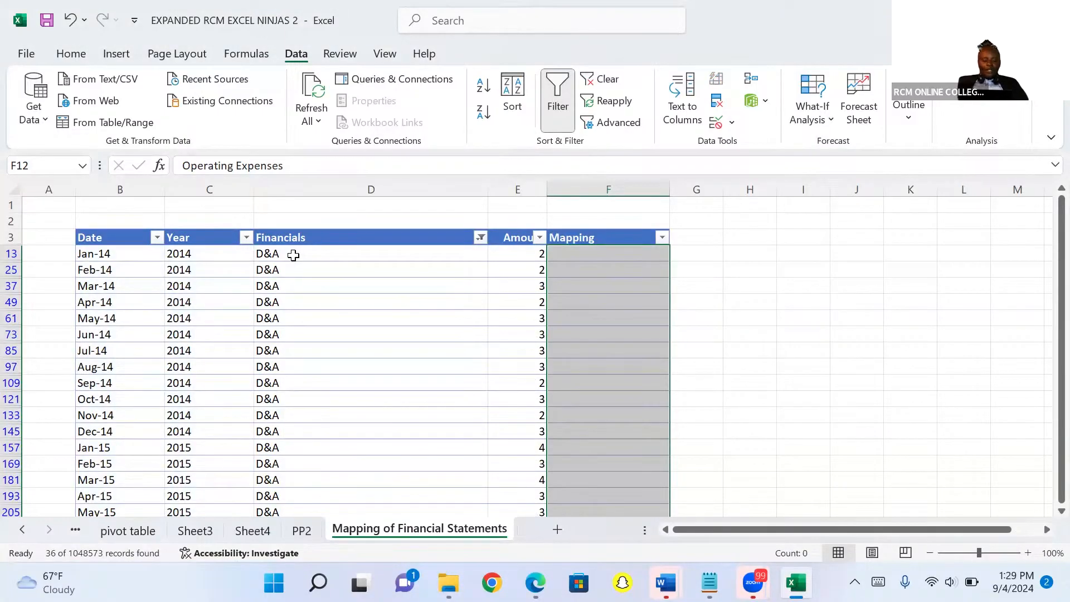
Enter "depreciation and Armotisation" in F13 and fill it down the Mapping column for the filtered rows through row 433
click(565, 252)
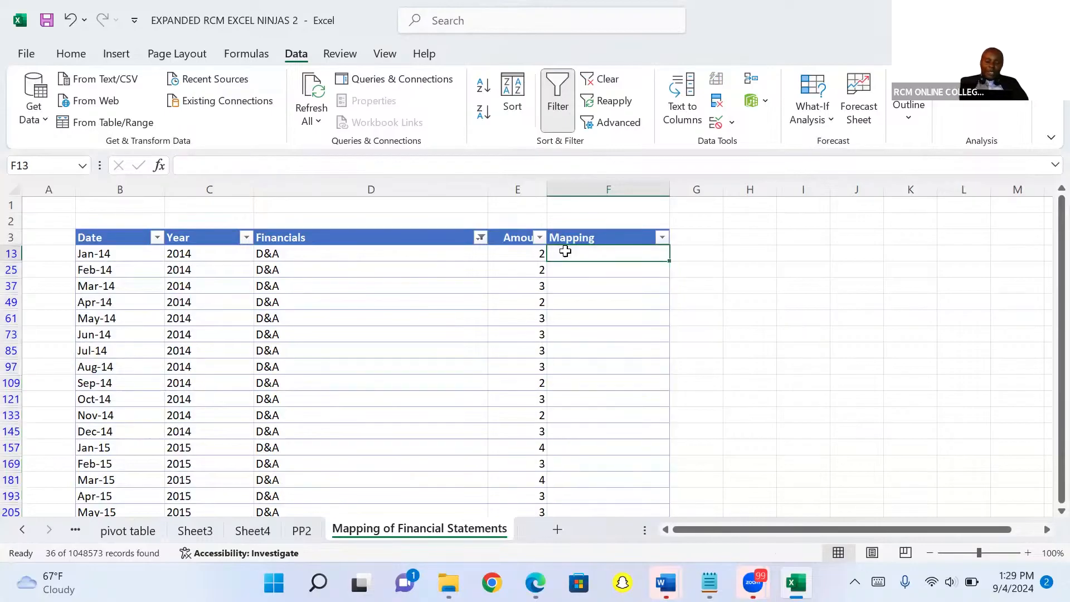
text(dep)
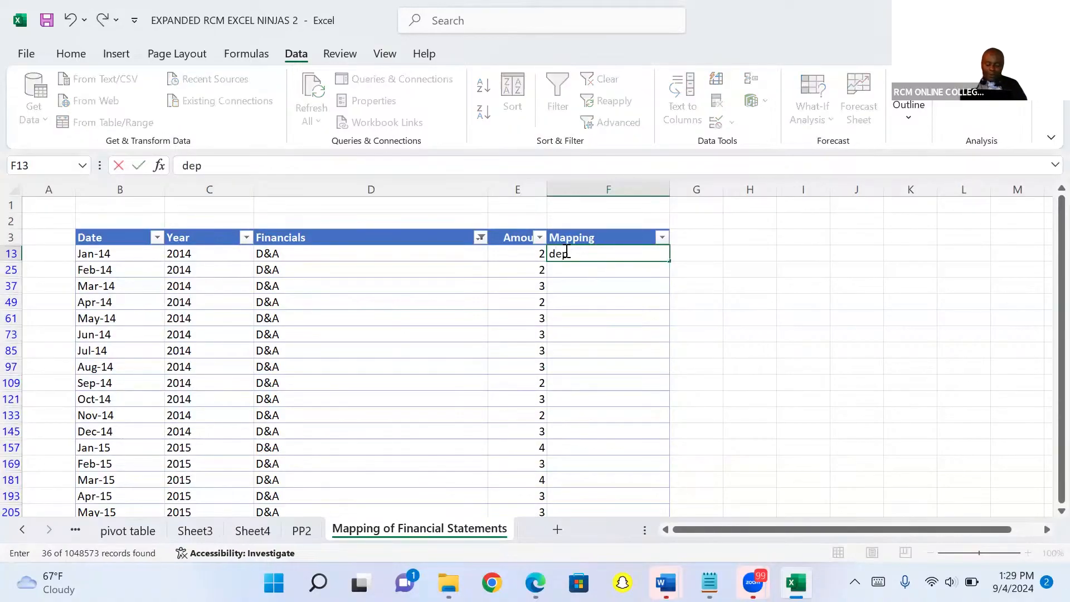
text(reciat)
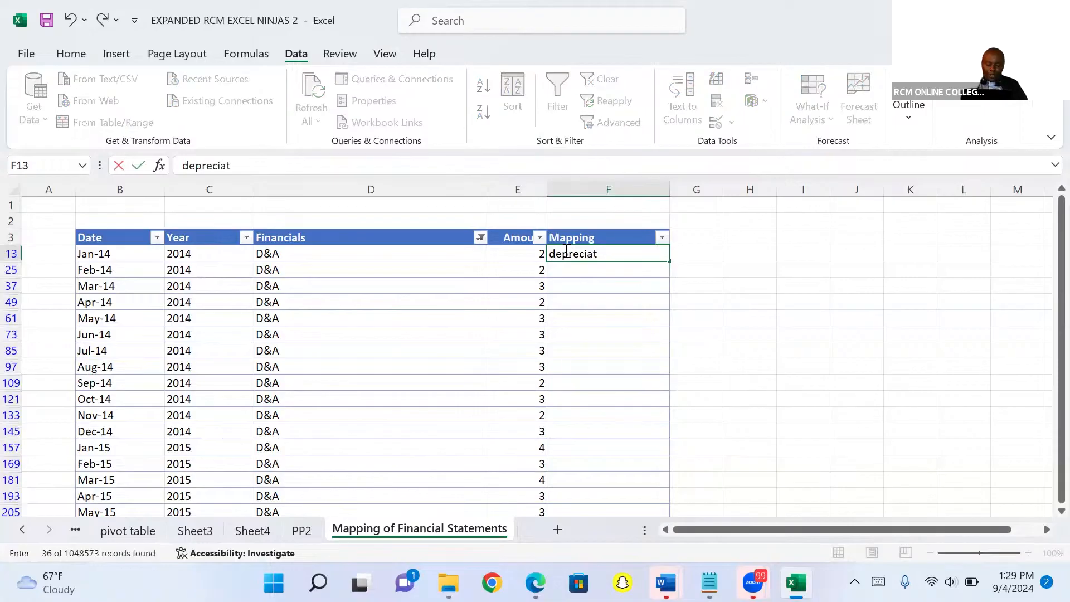
text(ion and A)
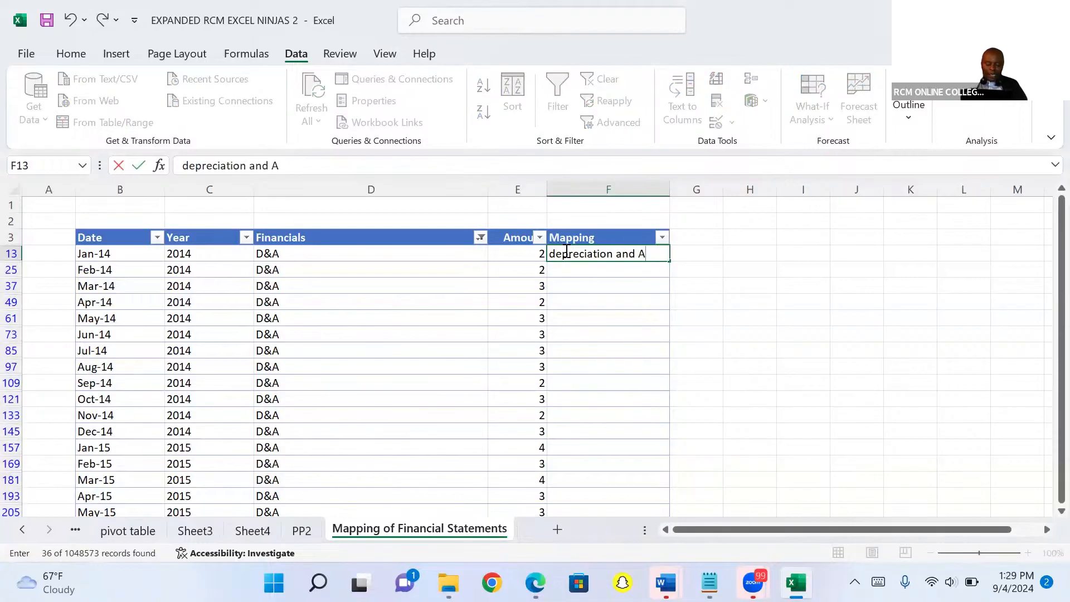
text(rmotisation)
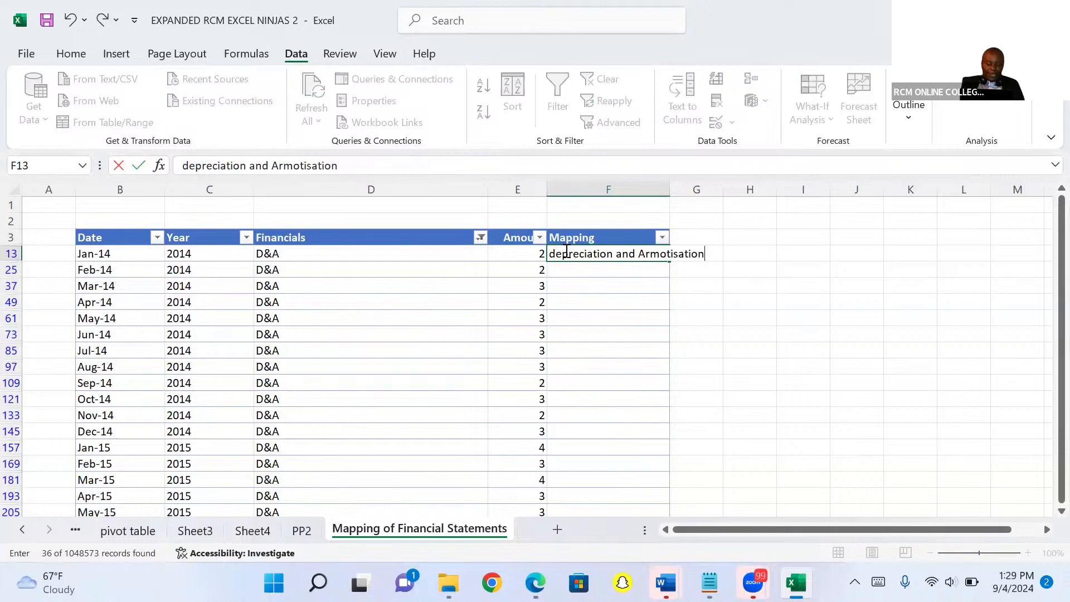
key(ctrl+Return)
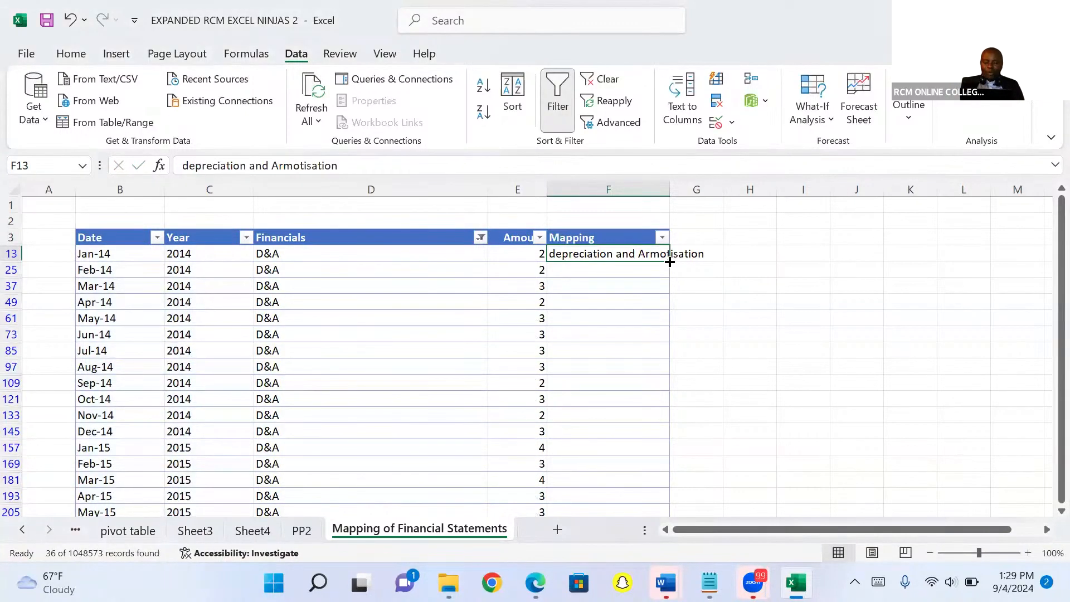
drag(669, 262, 696, 503)
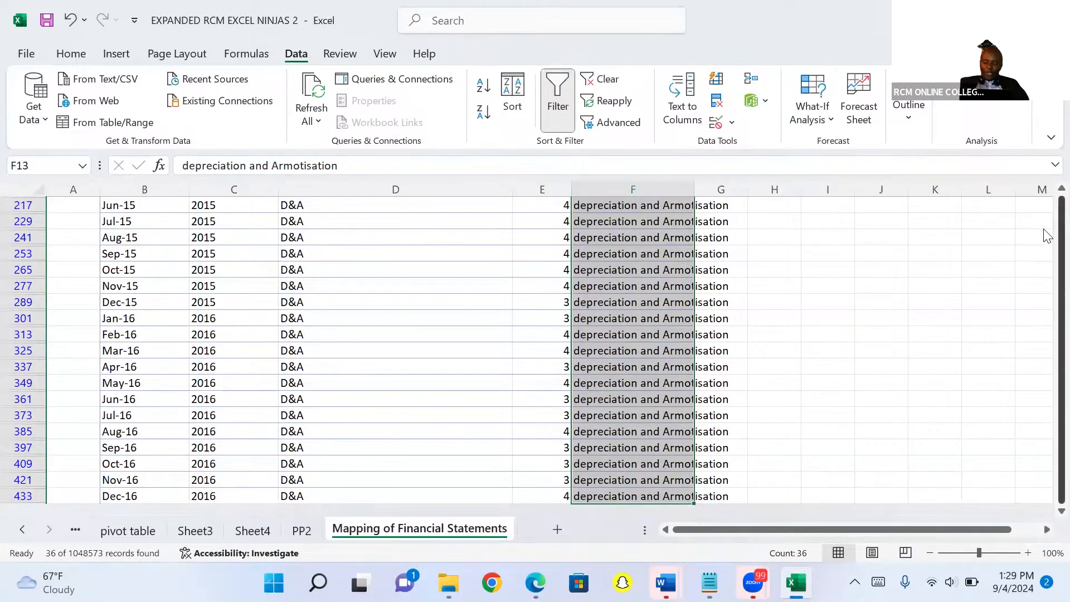
Change the Financials filter to show only the items matching "interest"
scroll(1046, 235, up, 6)
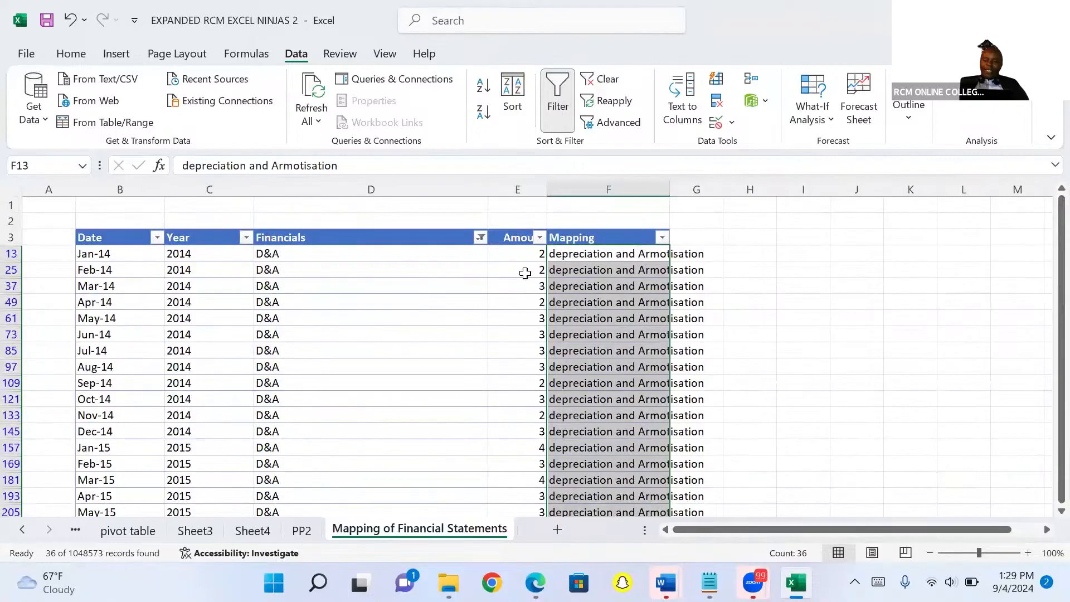
click(481, 238)
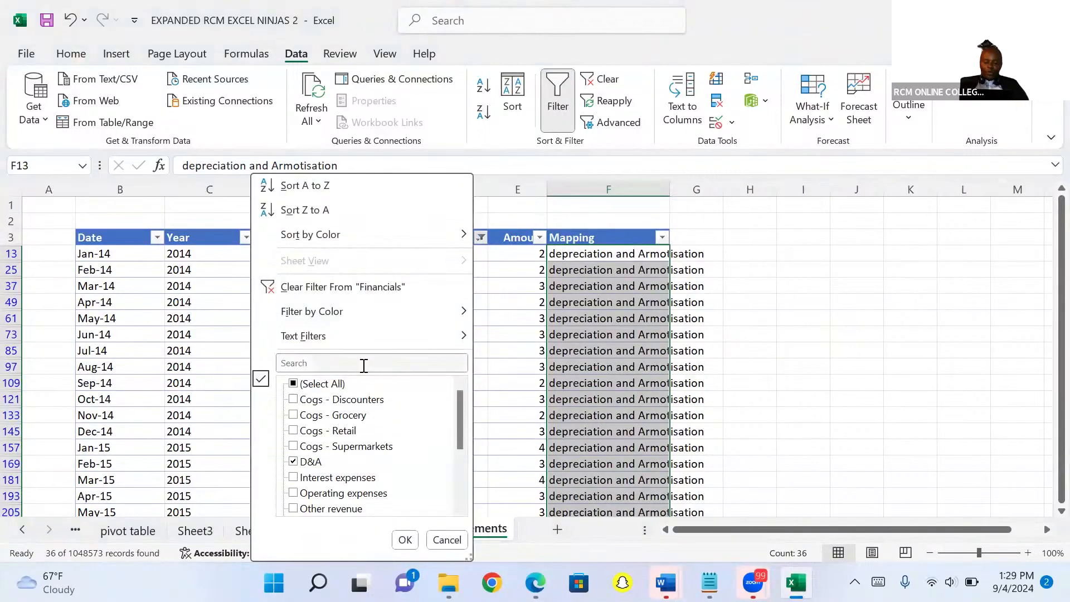
click(363, 366)
text(int)
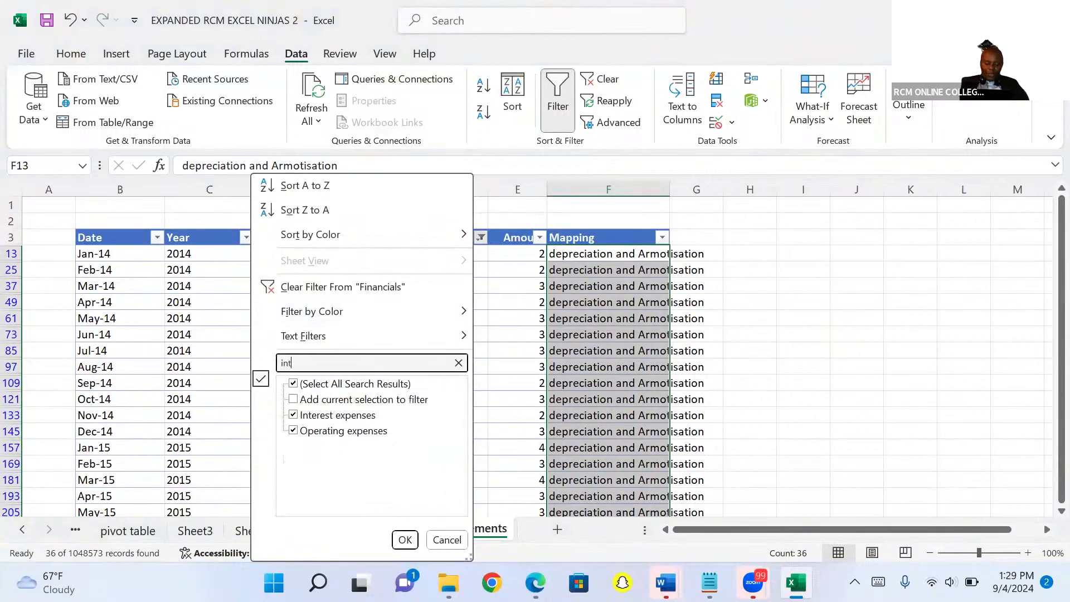
text(erest)
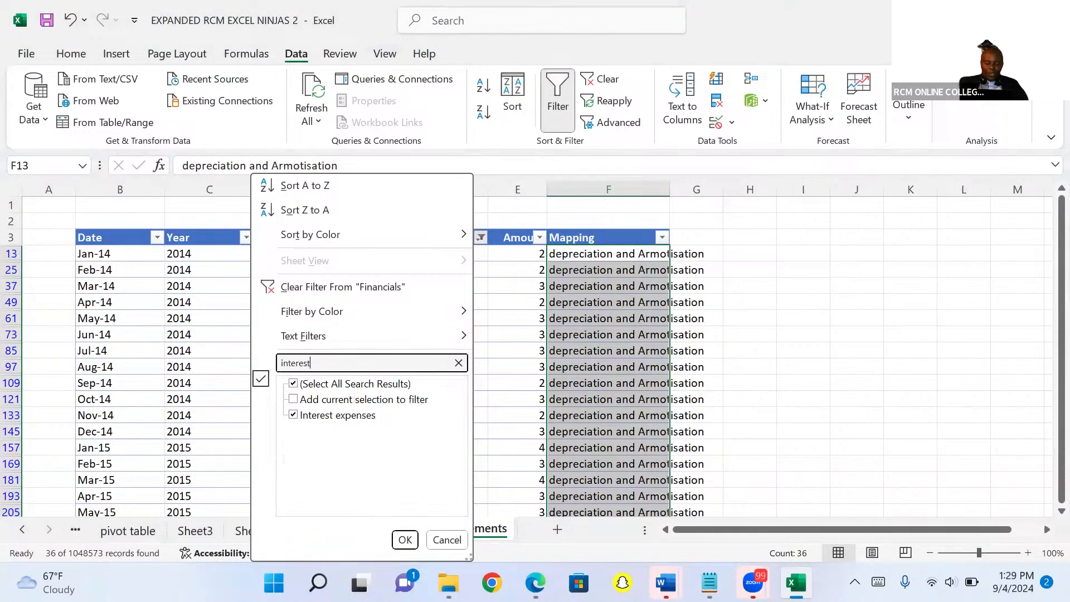
click(405, 539)
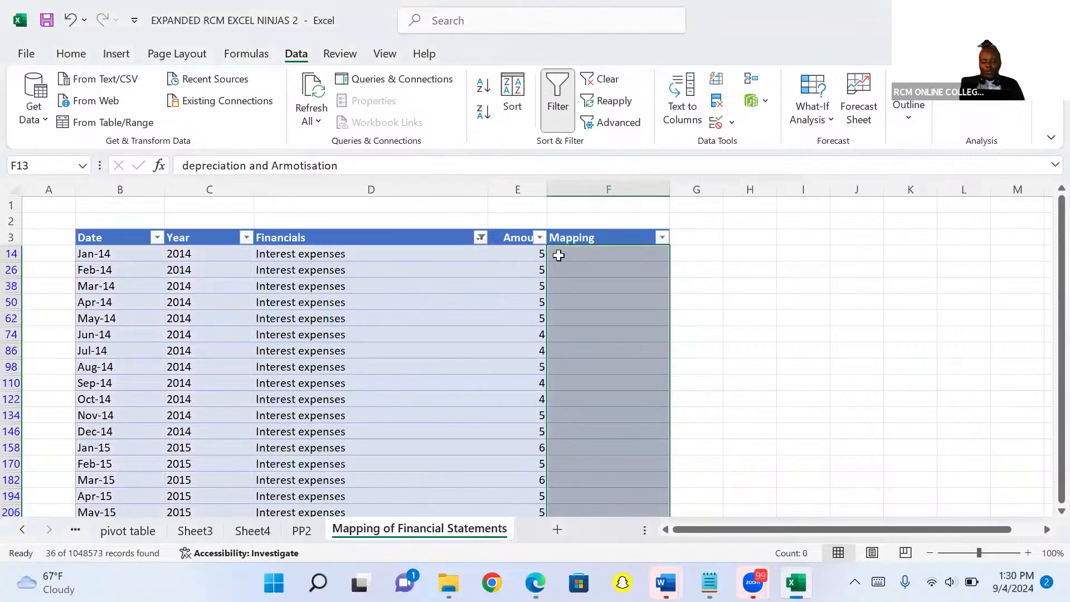
Enter "Finance cost" in F14 of the Mapping column for the first interest expenses row
click(558, 254)
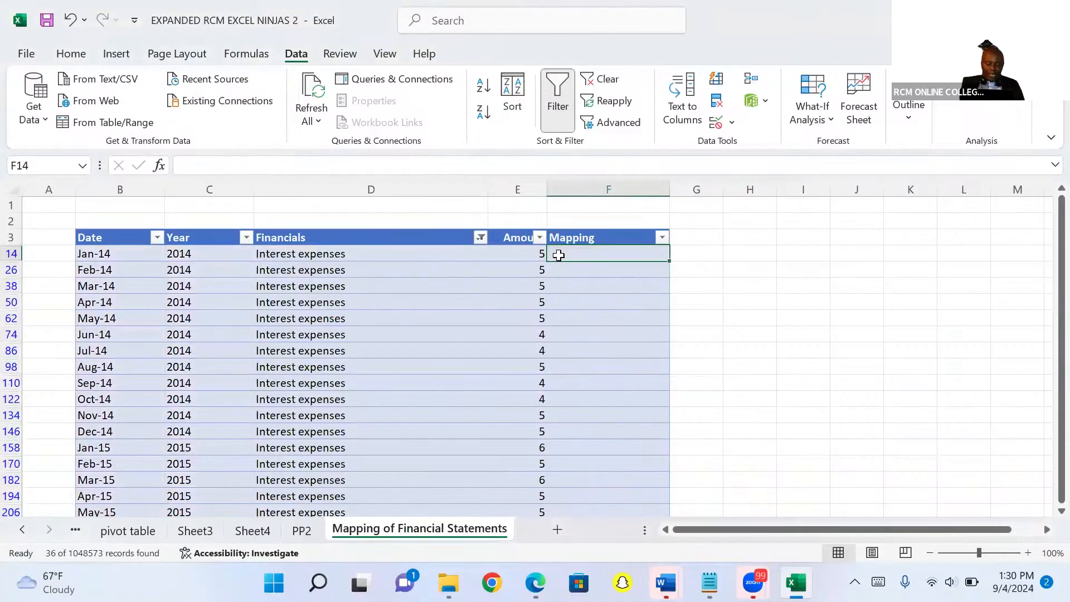
text(Financ)
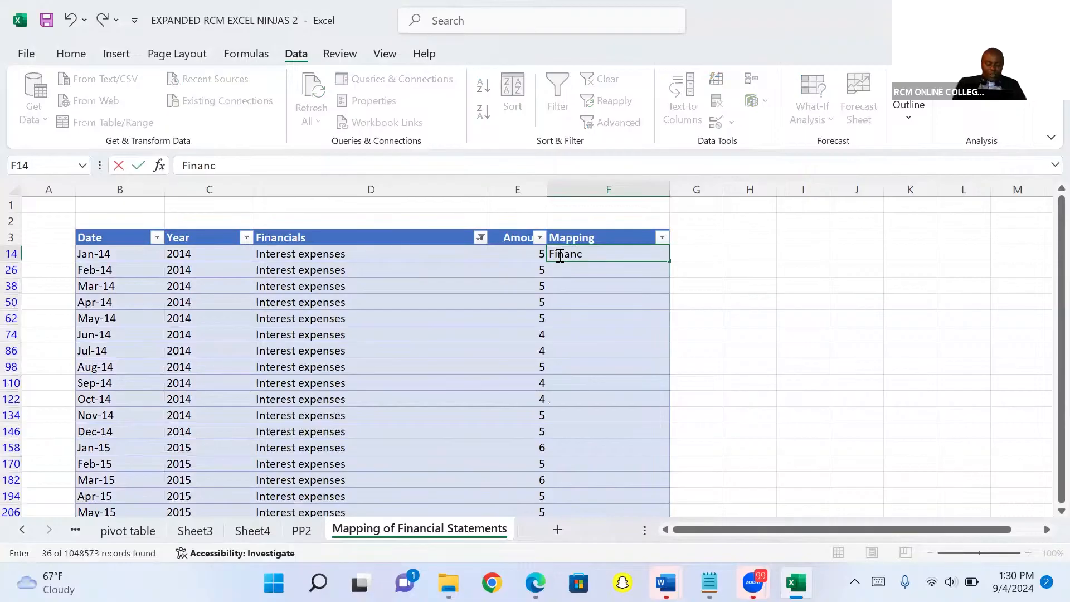
text(e cost)
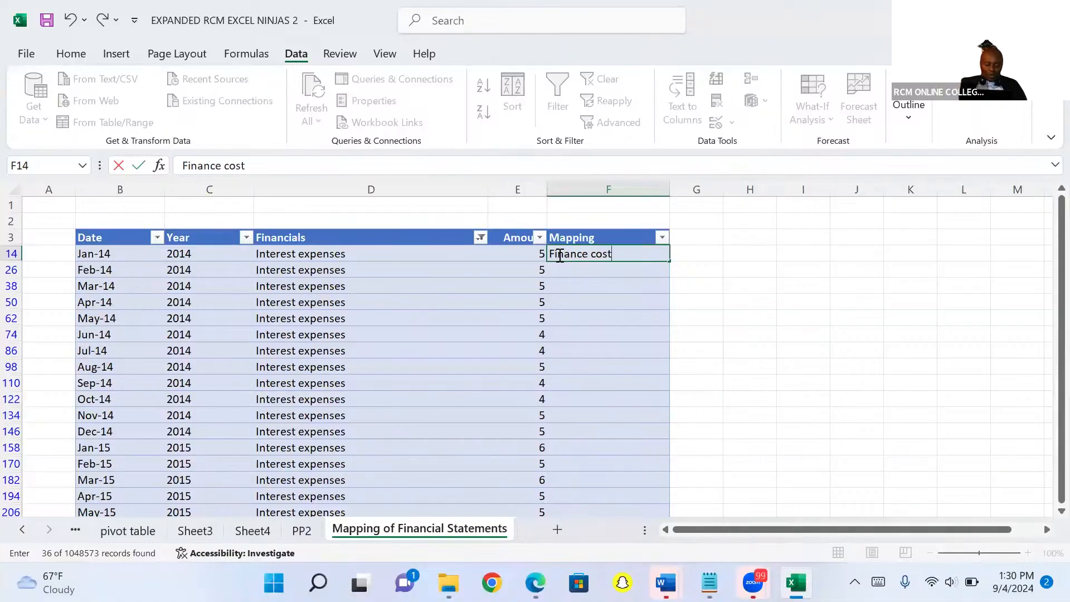
key(ctrl+Return)
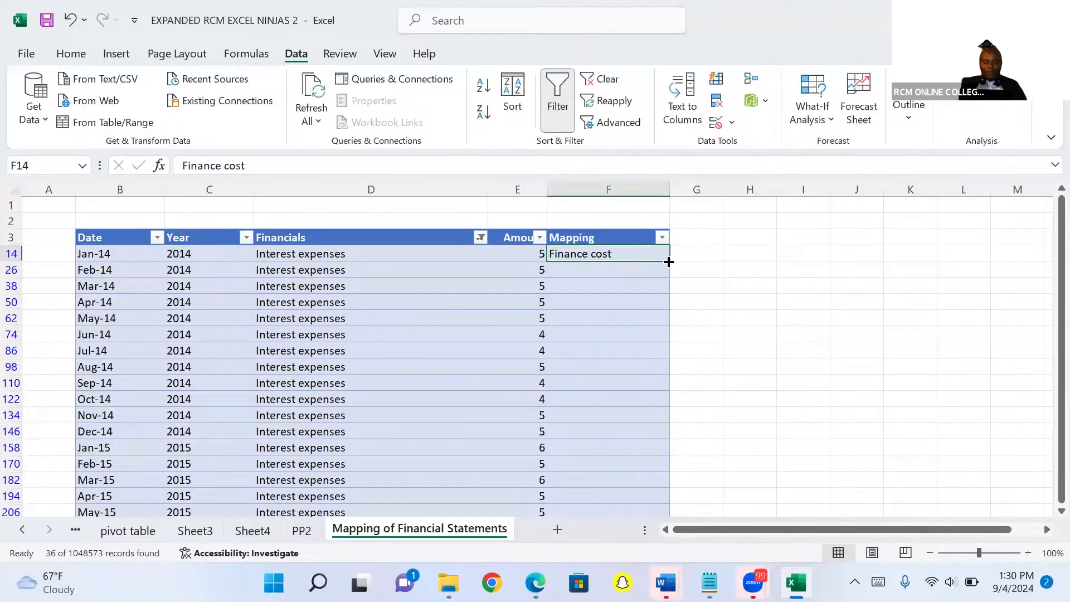
text(depreciation and Armotisation)
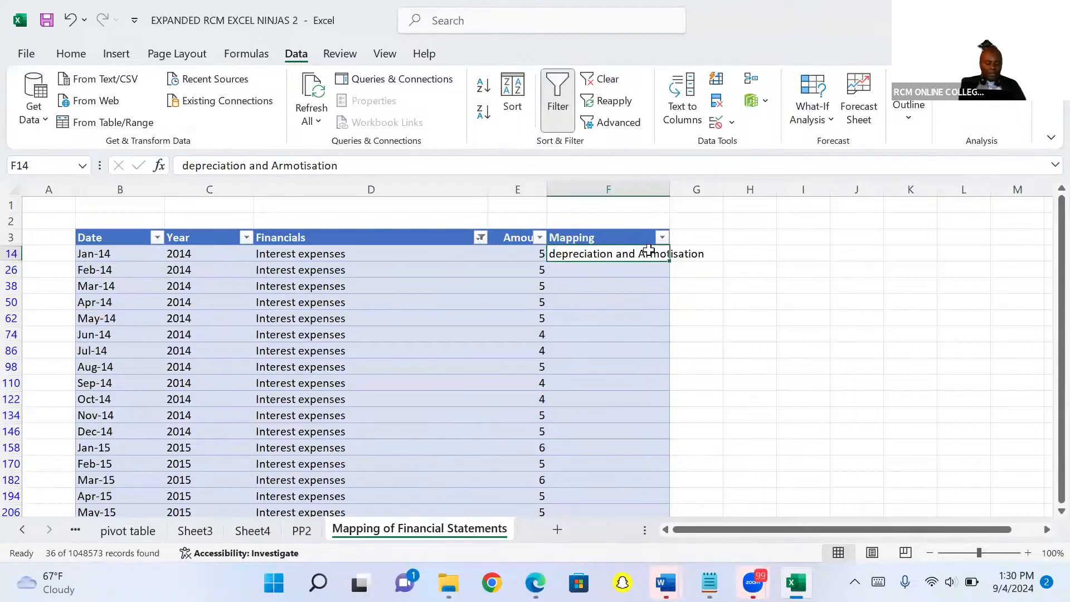
double_click(647, 253)
key(BackSpace)
key(BackSpace)
key(BackSpace)
key(BackSpace)
key(BackSpace)
key(BackSpace)
key(BackSpace)
key(BackSpace)
key(BackSpace)
key(BackSpace)
key(BackSpace)
key(BackSpace)
key(BackSpace)
key(BackSpace)
key(BackSpace)
key(BackSpace)
key(BackSpace)
key(BackSpace)
key(BackSpace)
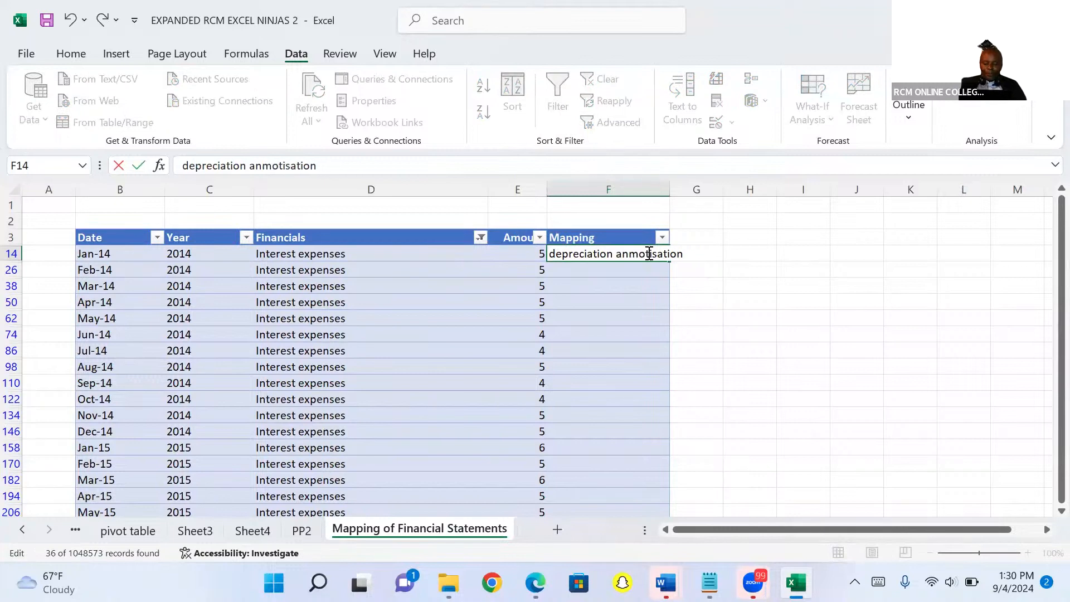
key(Delete)
key(Delete)
key(Delete)
key(Delete)
key(Delete)
key(Delete)
key(Delete)
key(Delete)
key(Delete)
key(Delete)
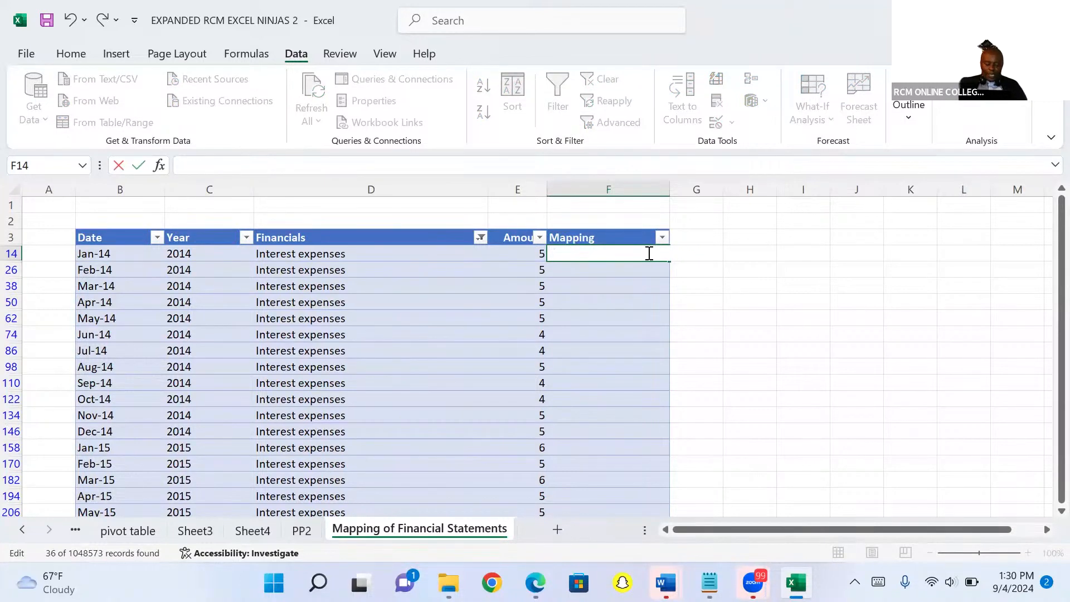
Enter "Finance cost" in F14 and fill it down the Mapping column for the filtered interest expenses rows through row 434
text(Finance cost)
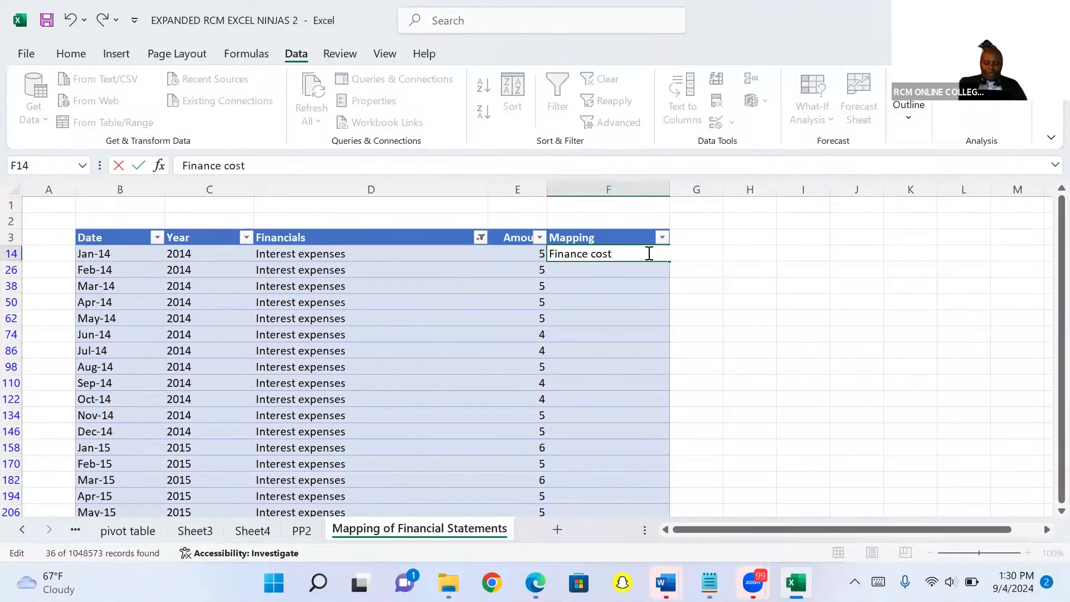
key(ctrl+Return)
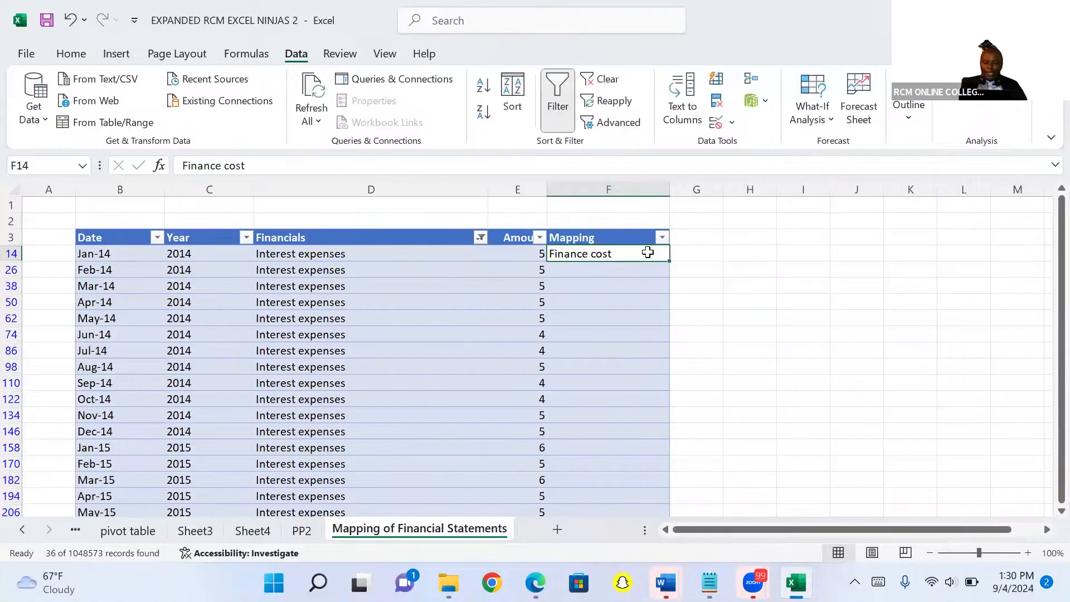
drag(670, 261, 677, 504)
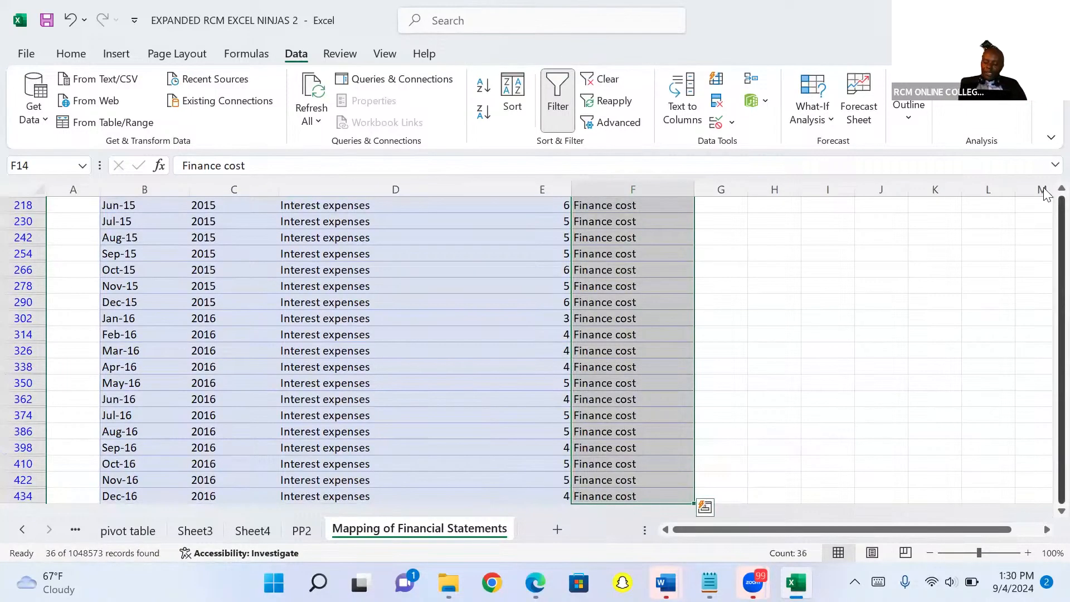
Change the Financials filter to show only the items matching "tax"
scroll(1042, 217, up, 7)
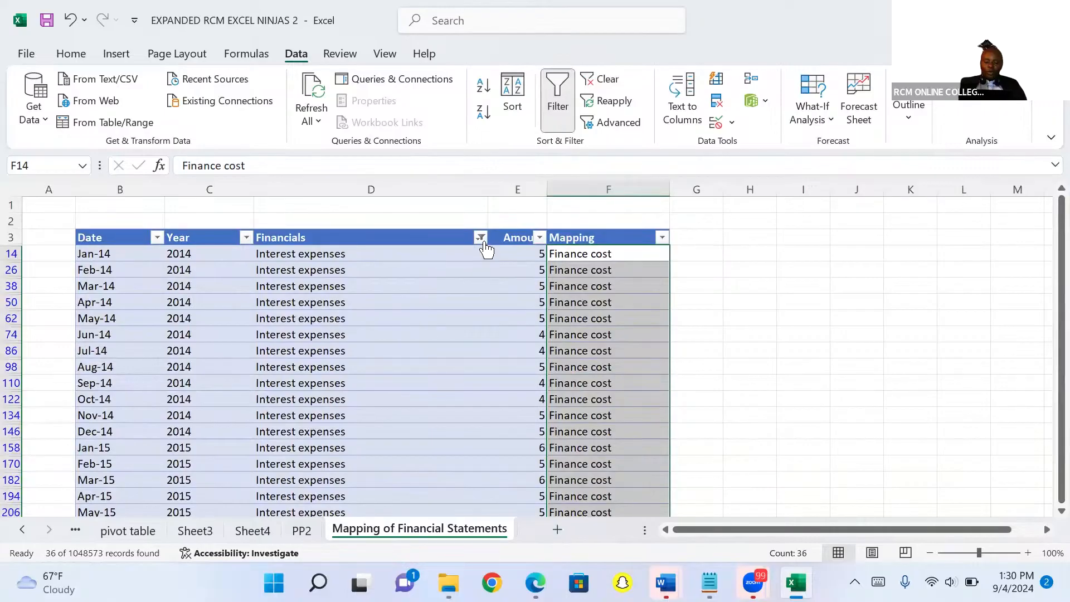
click(482, 238)
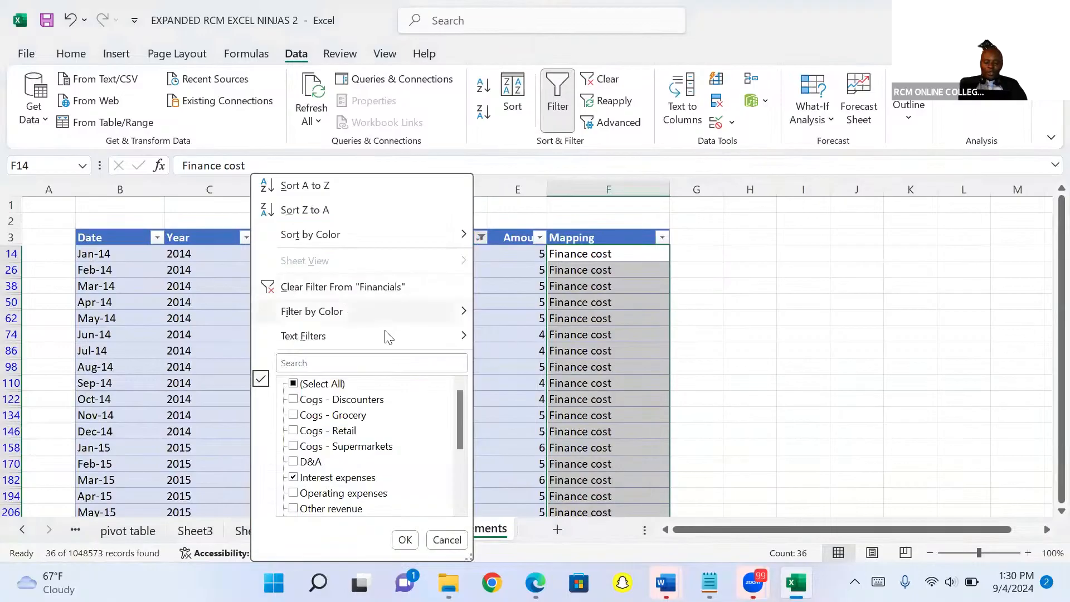
click(364, 366)
text(tax)
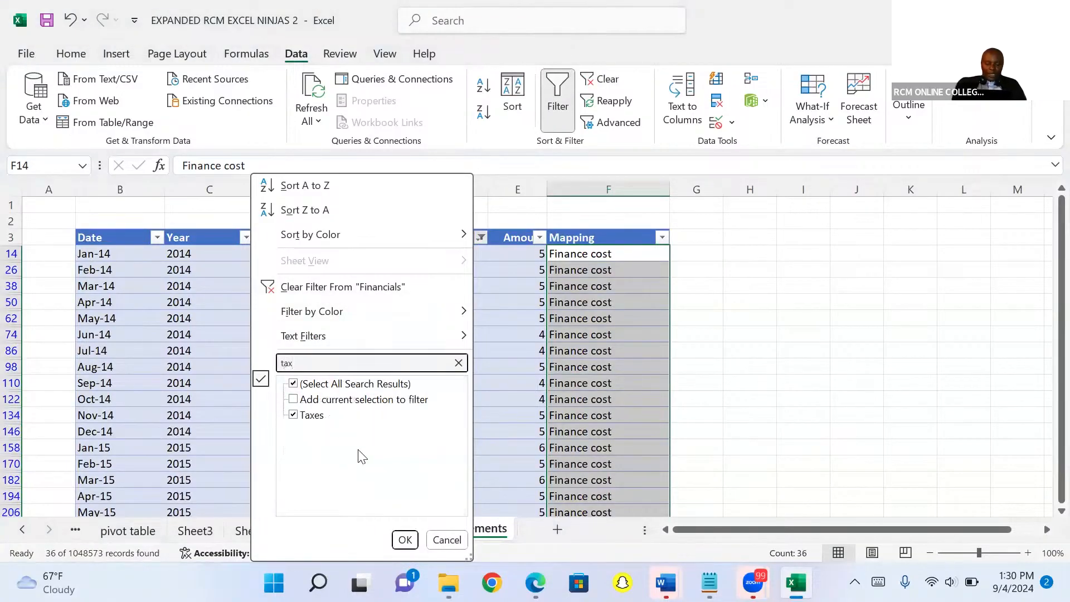
click(405, 540)
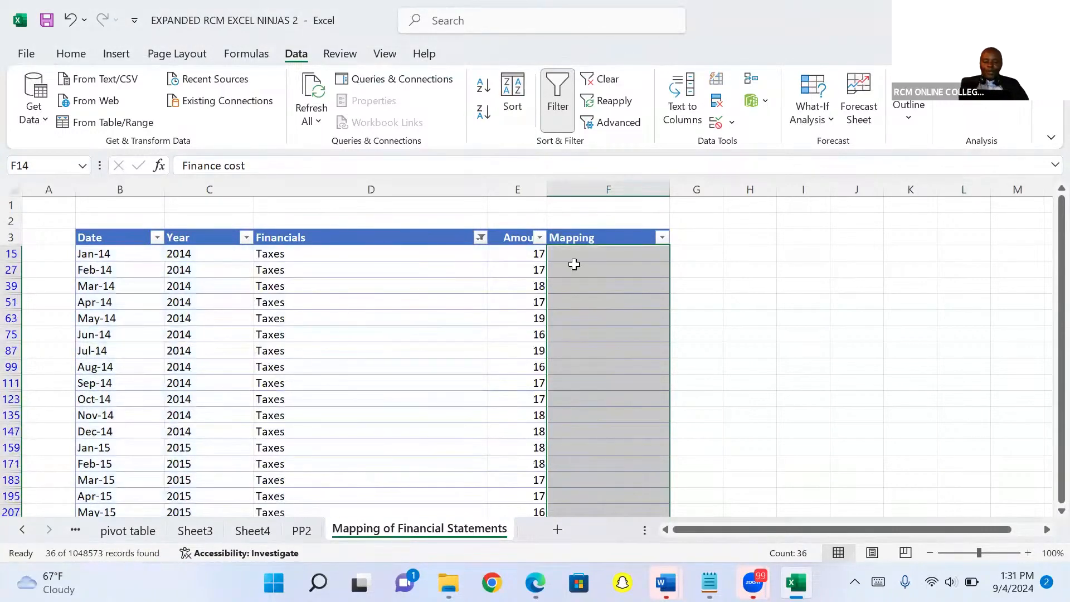
Enter "Corporate Tax" in F15 and fill it down the Mapping column for the filtered Taxes rows through row 435
click(575, 257)
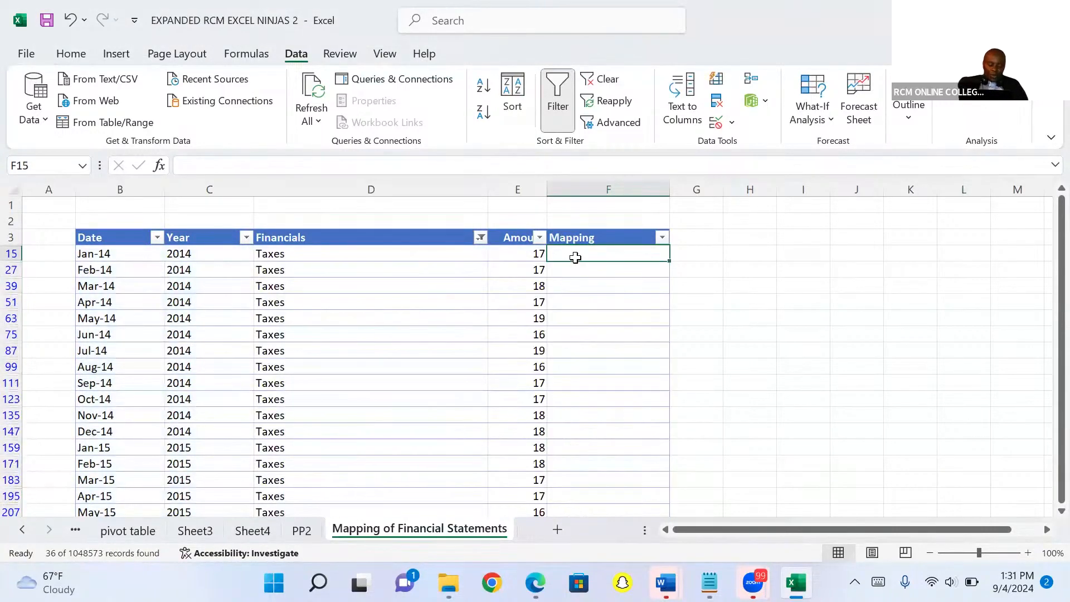
text(Corp)
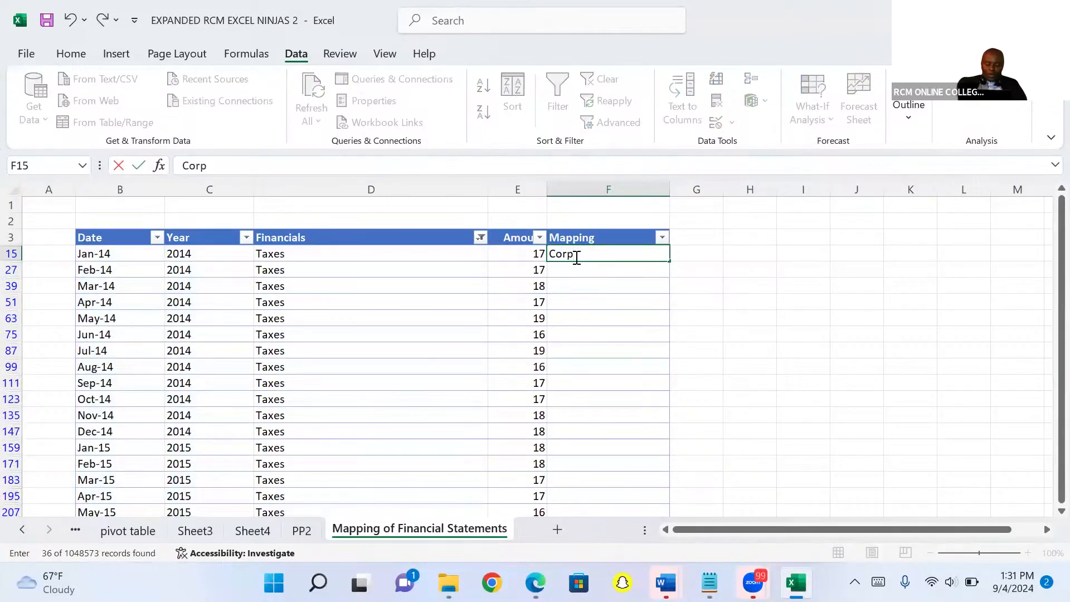
text(orate )
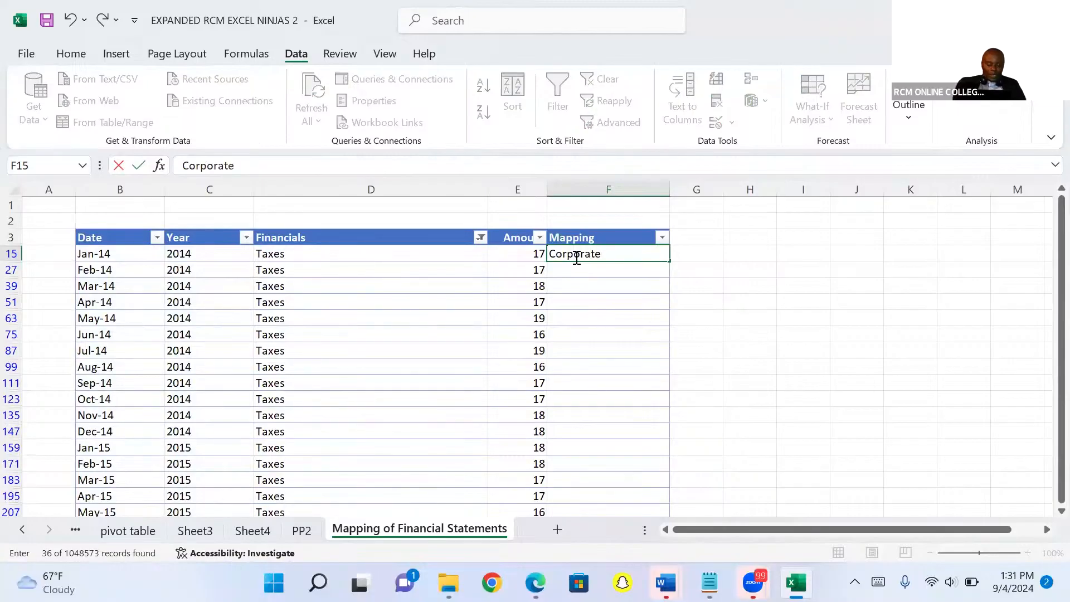
text(Tax)
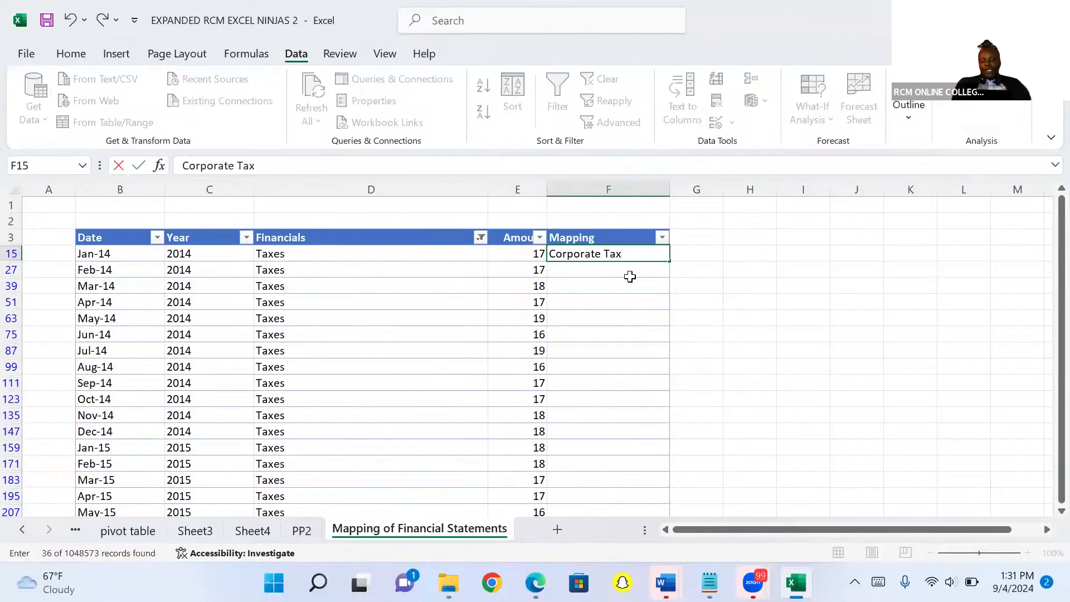
key(ctrl+Return)
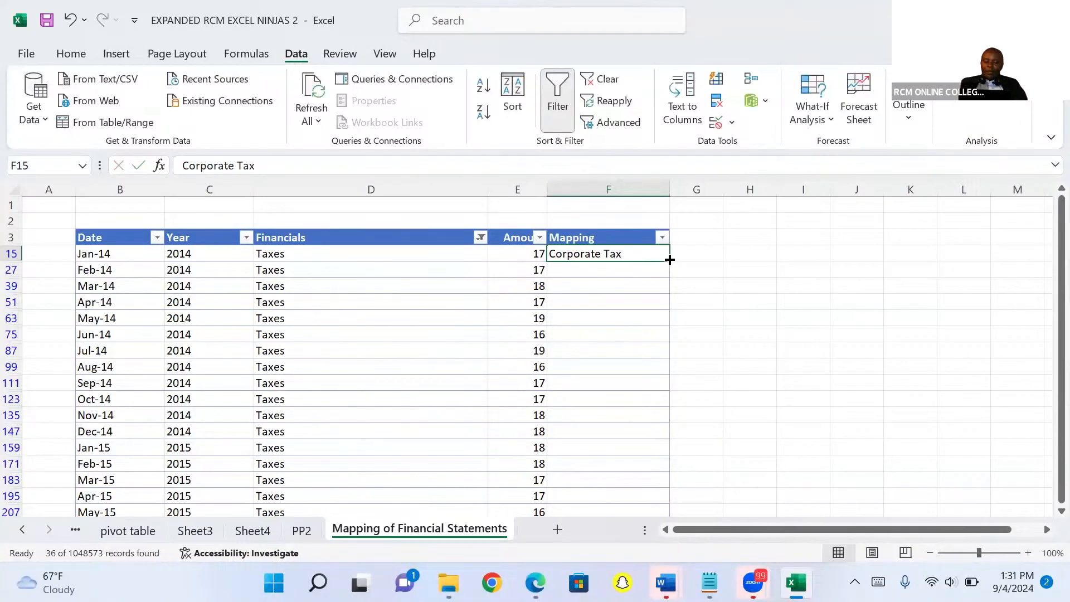
drag(670, 262, 695, 505)
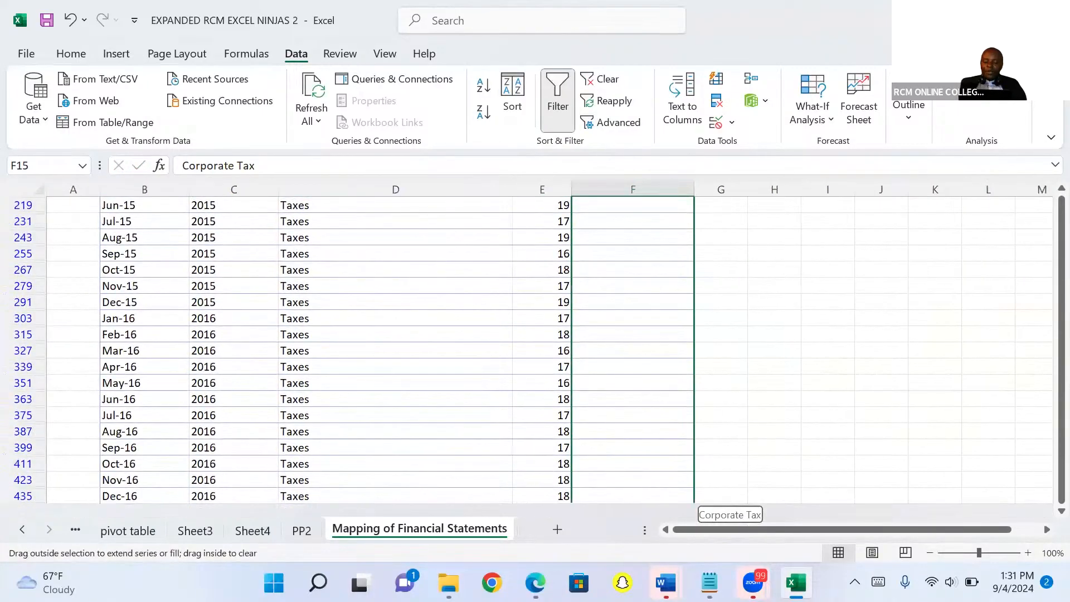
drag(693, 497, 693, 497)
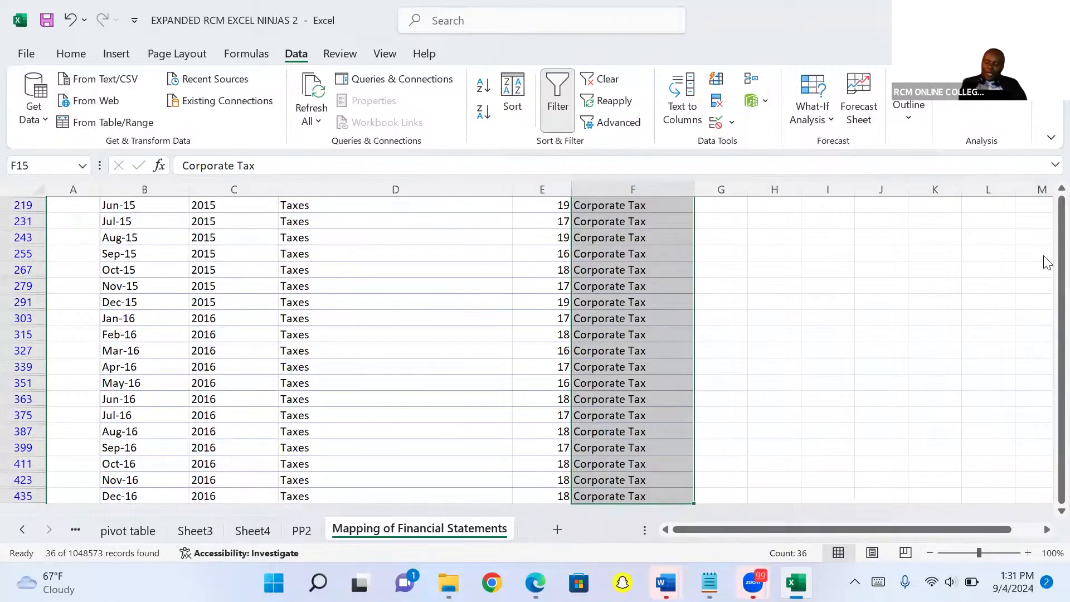
Clear the filter from the Financials column so all table rows are shown
drag(1061, 223, 1061, 204)
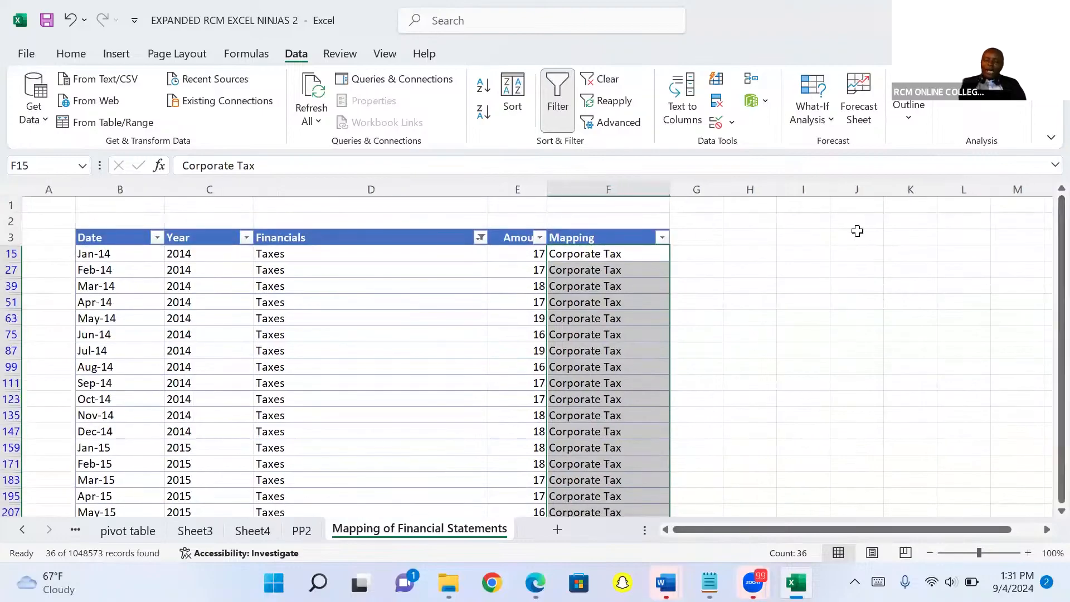
click(482, 238)
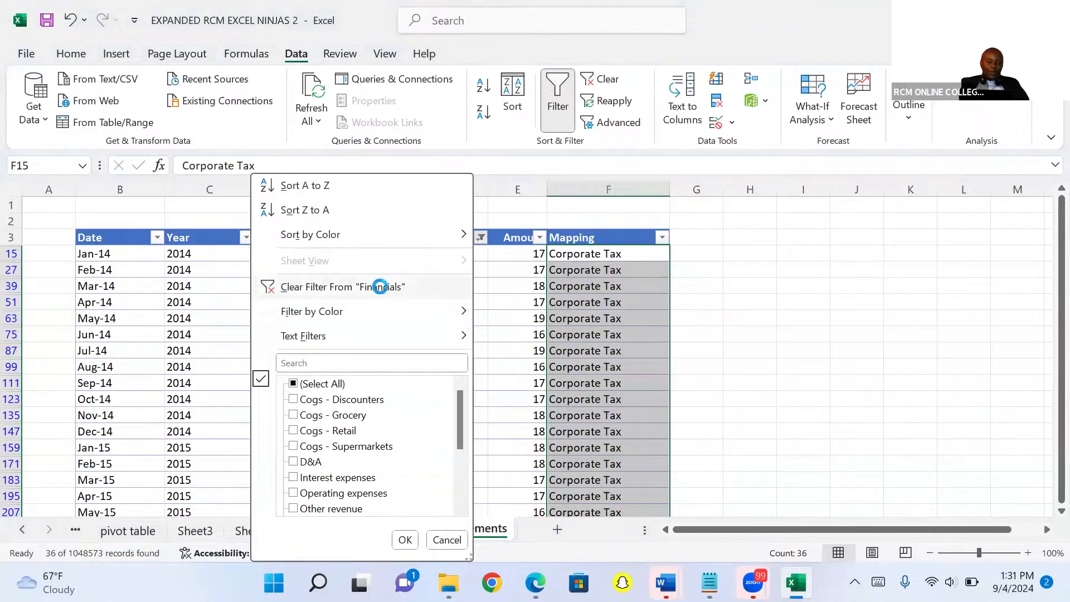
click(381, 287)
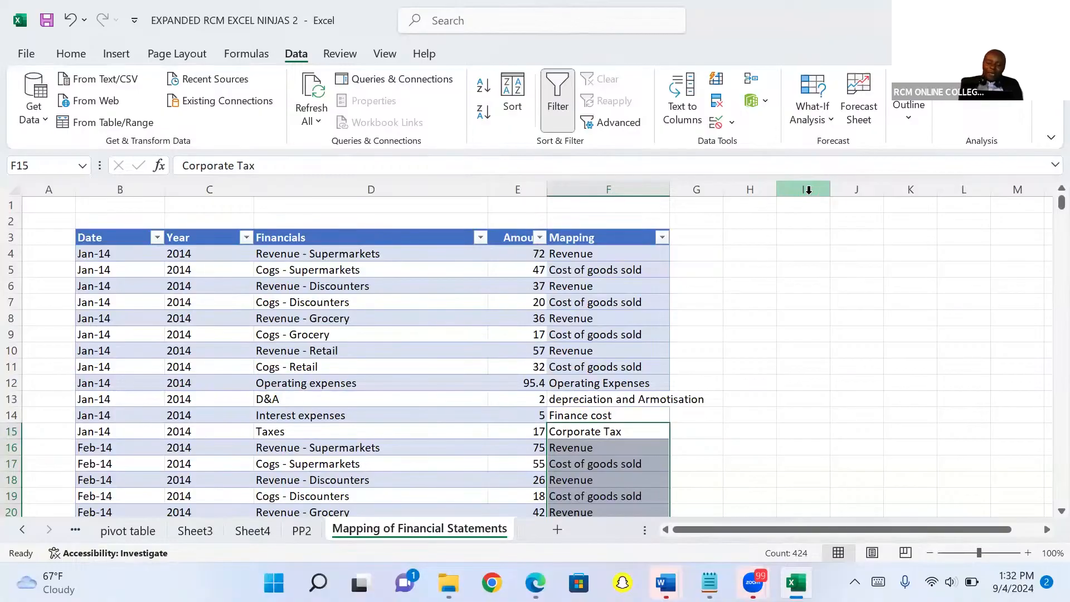
Copy the whole Mapping column F and paste it into column J
click(622, 185)
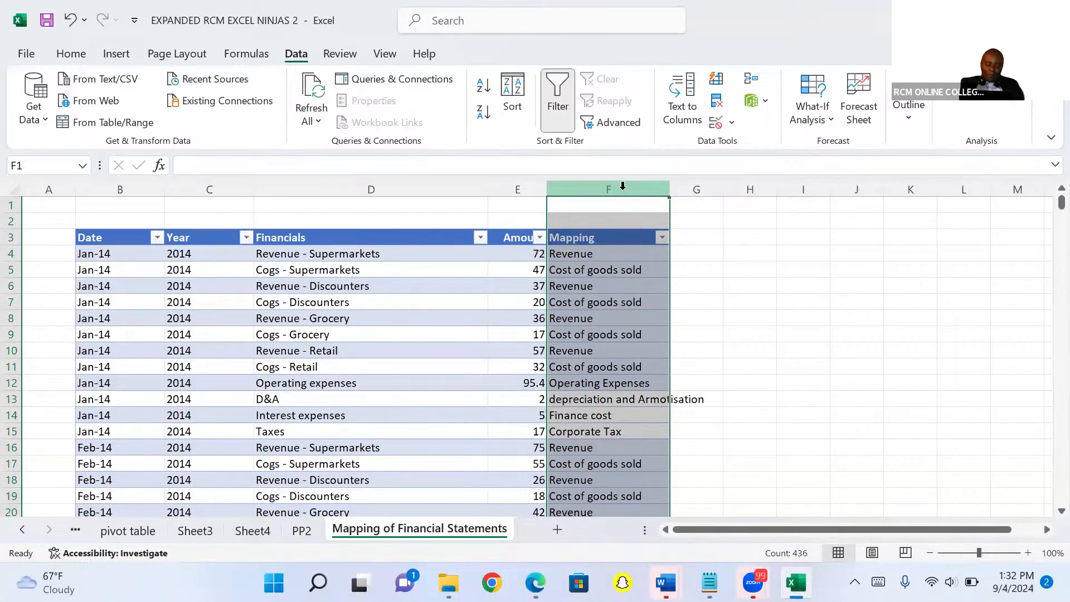
key(ctrl+c)
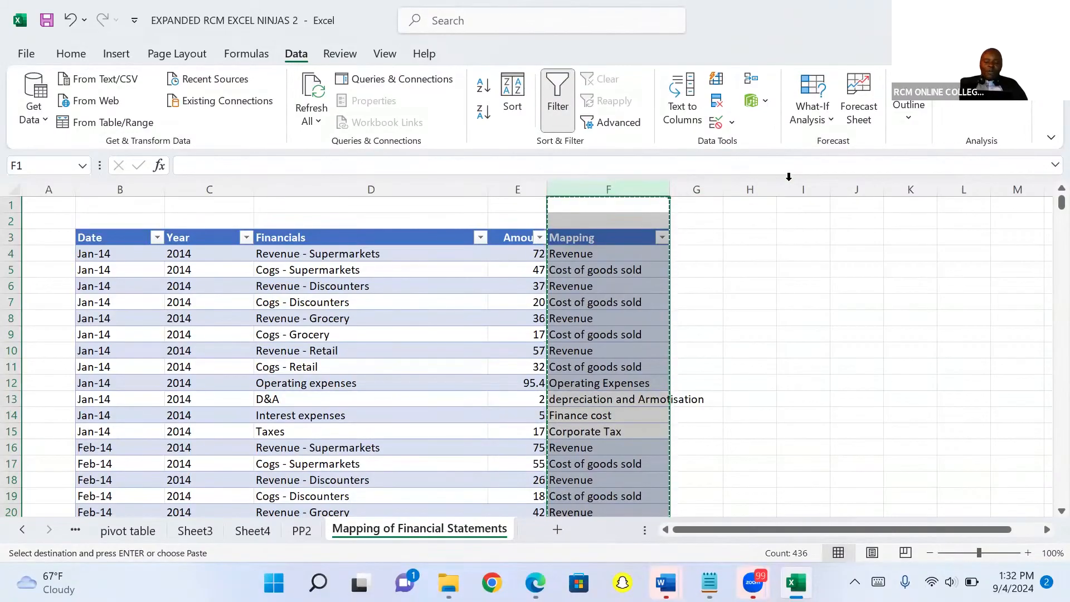
click(857, 180)
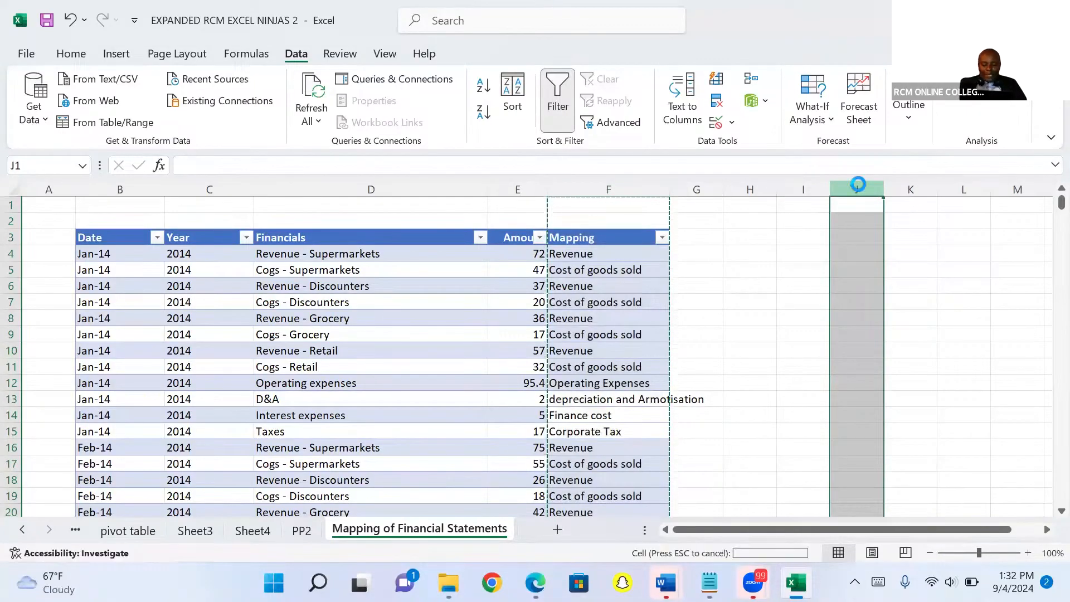
key(ctrl+v)
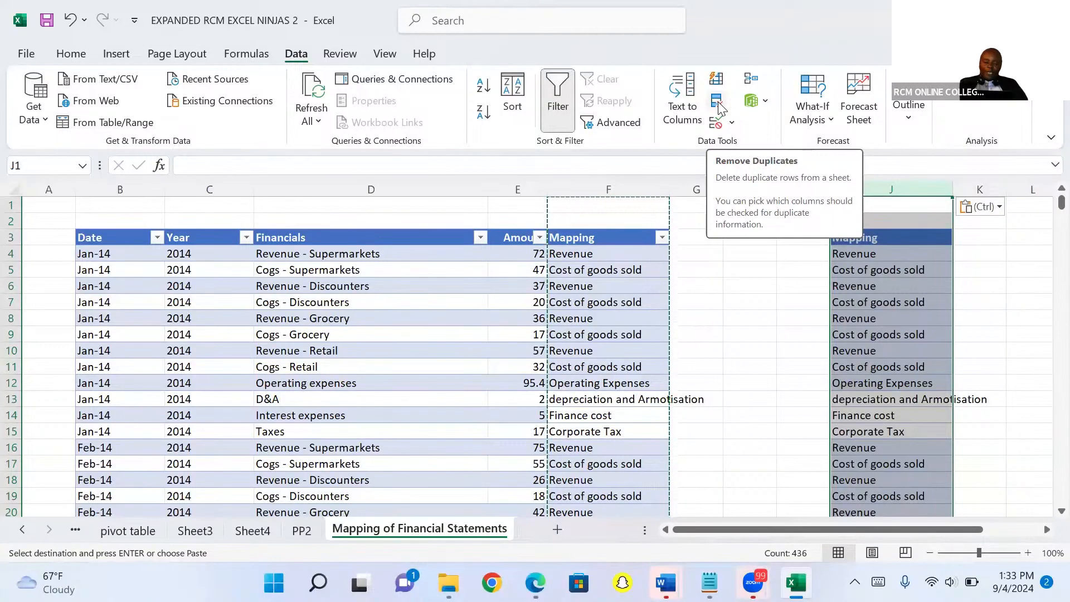
Remove the duplicate values from column J to leave a unique list of mapping categories
click(719, 108)
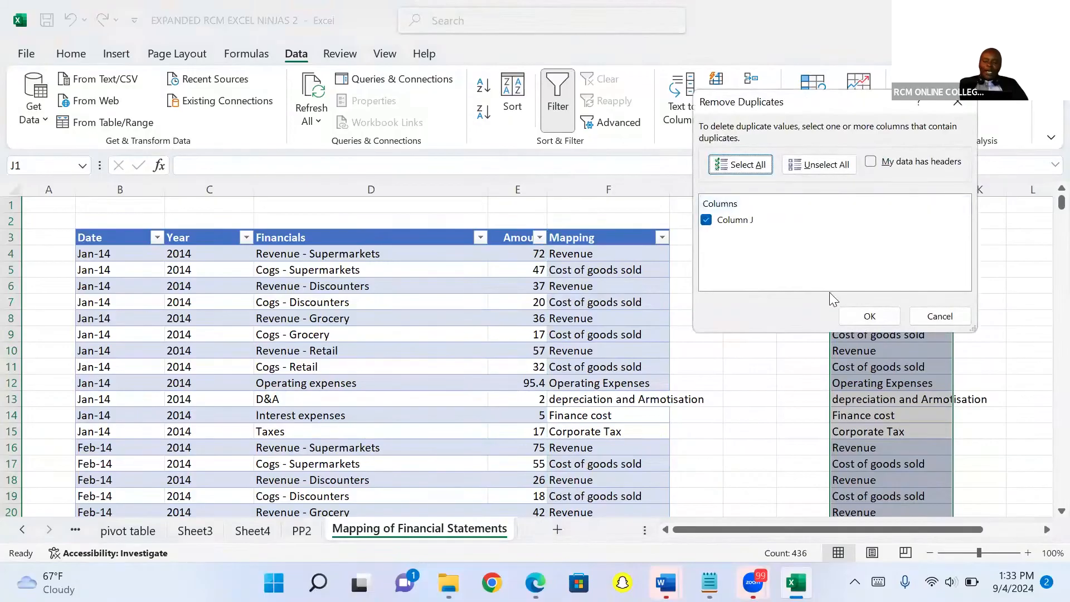
click(853, 318)
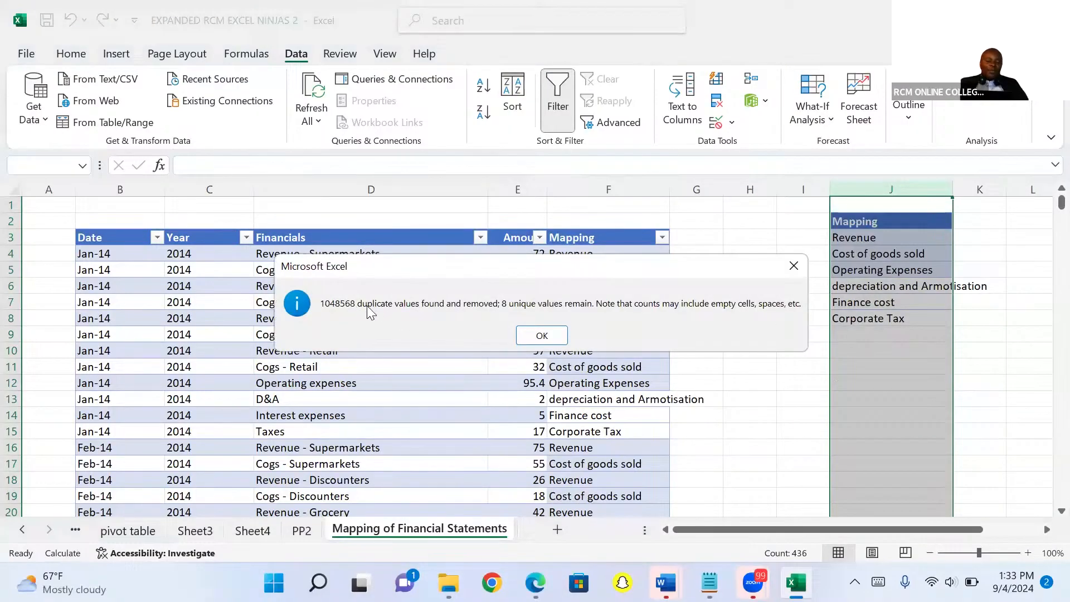
click(532, 336)
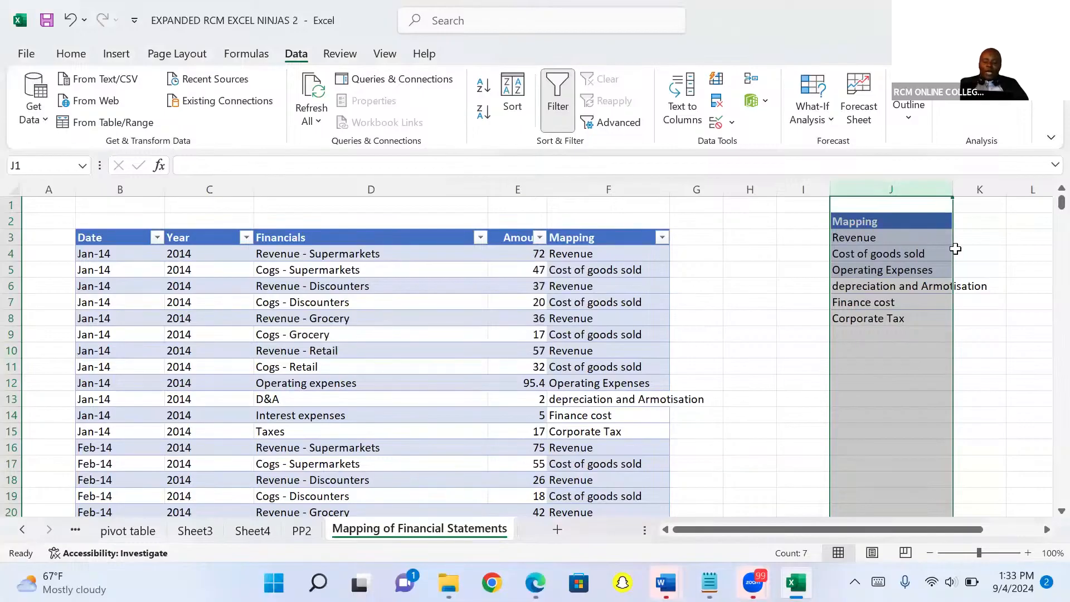
Insert a cell above Operating Expenses in the column J list, shifting cells down, and enter "Gross profit" in J5
click(852, 268)
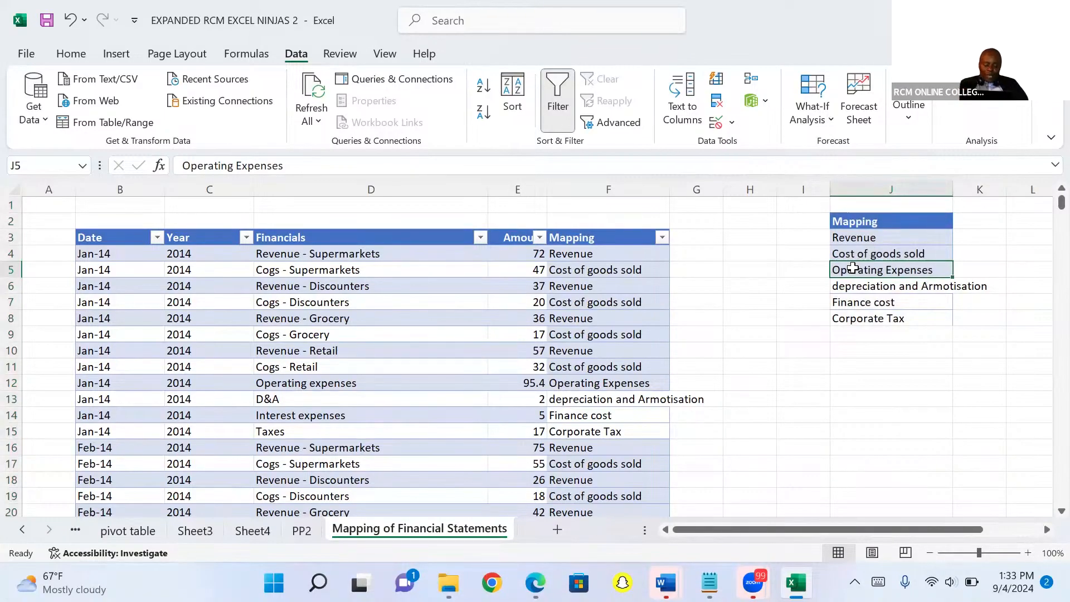
right_click(857, 274)
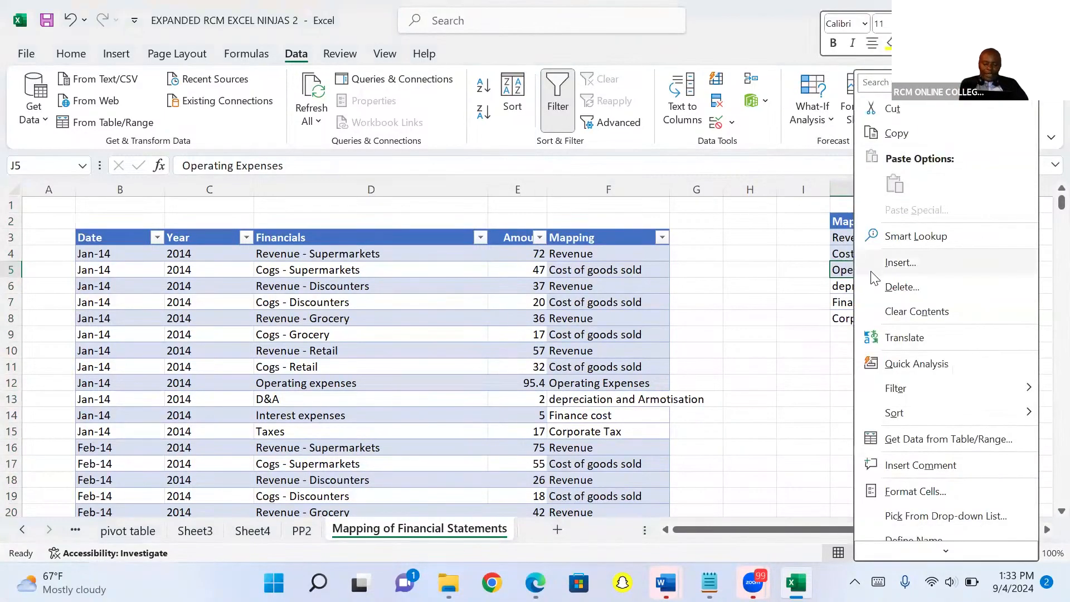
click(900, 263)
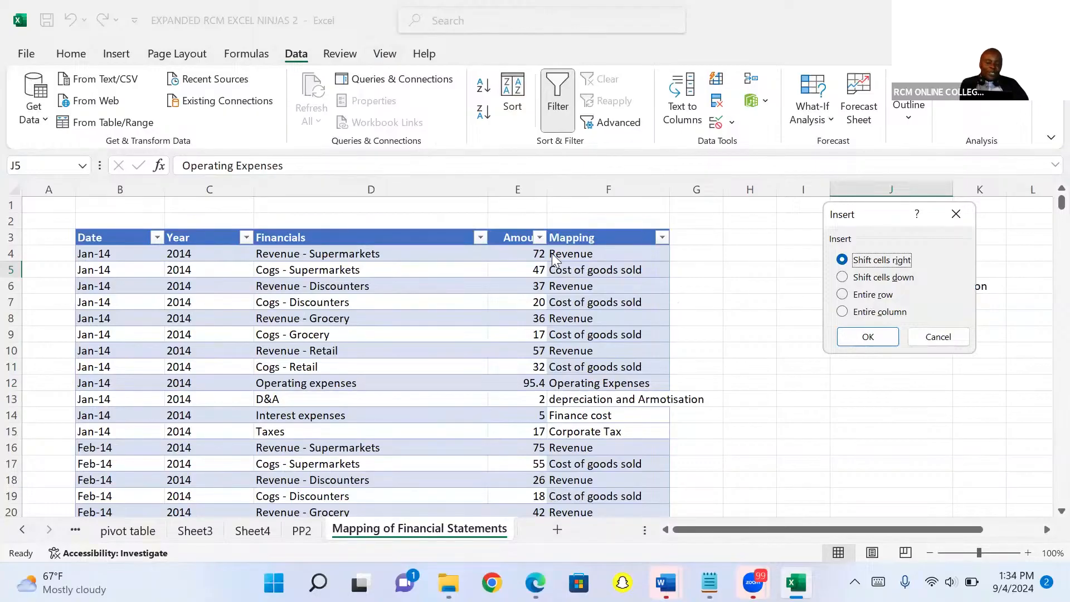
click(869, 276)
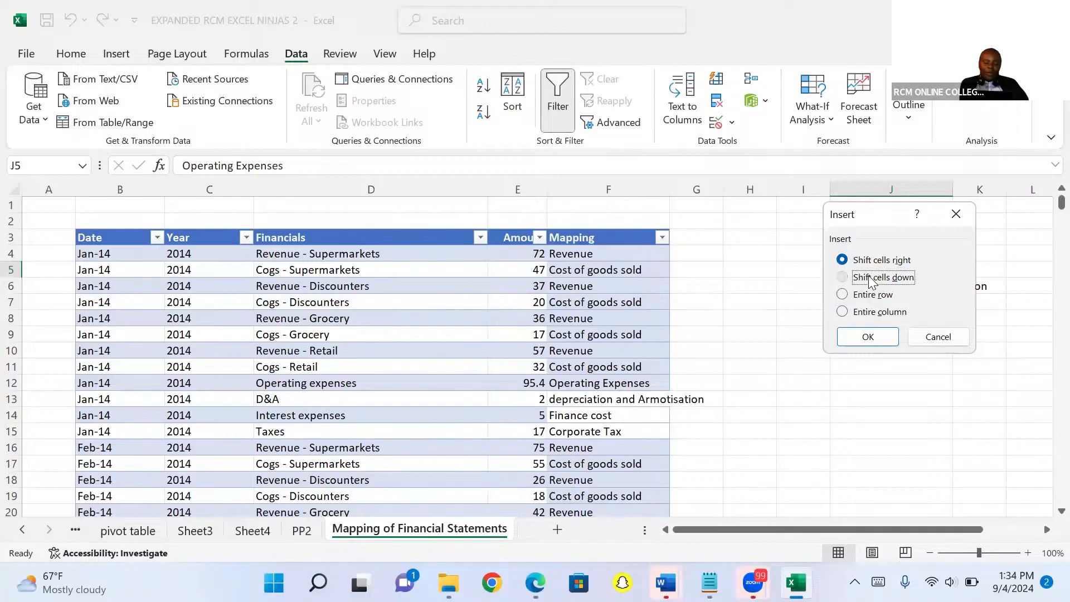
click(875, 334)
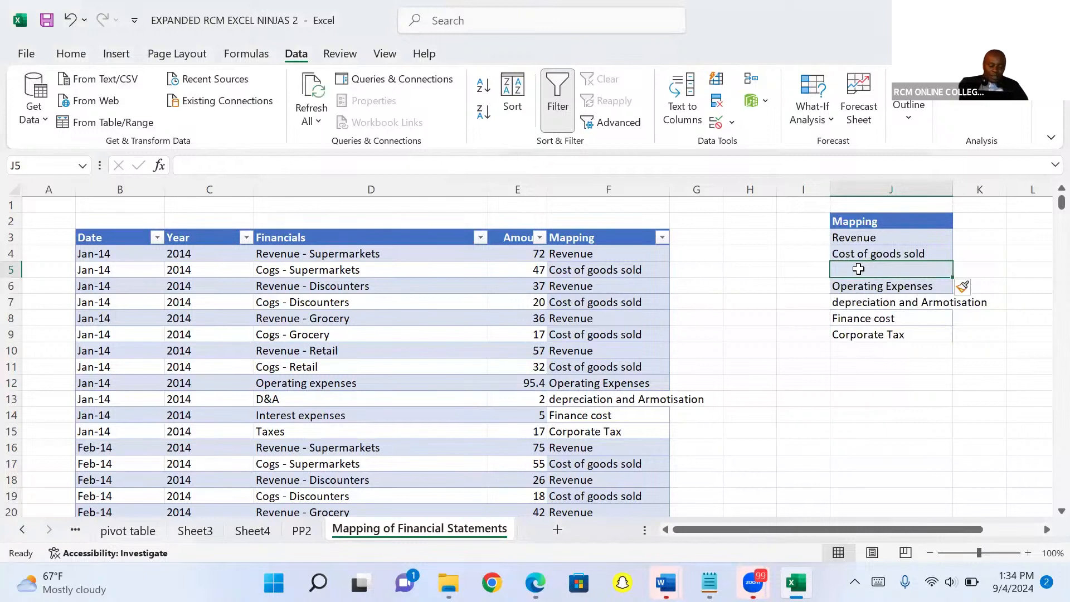
text(Gross)
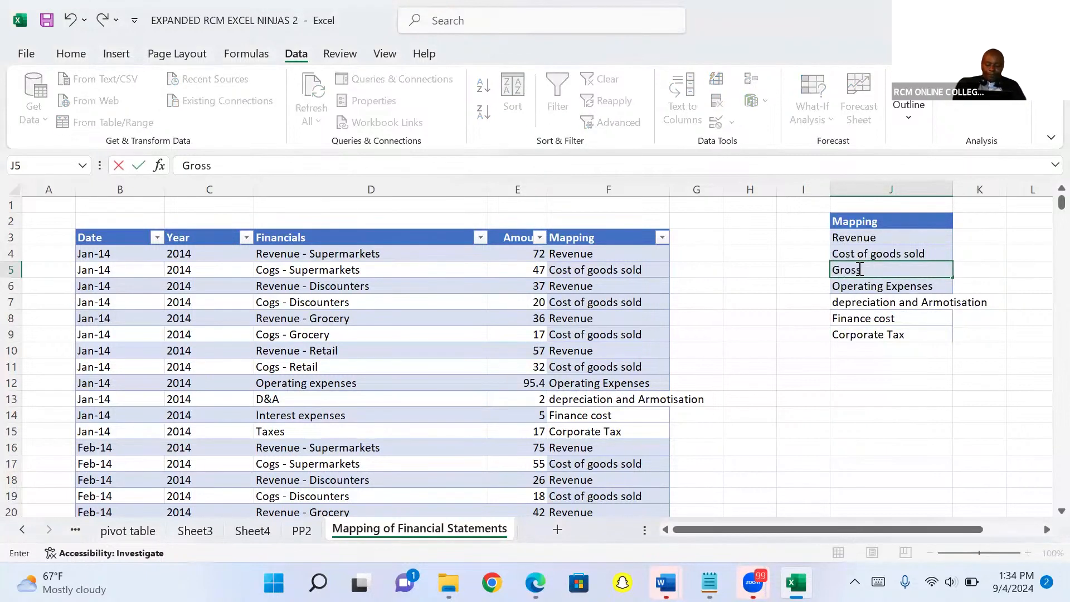
text( profit)
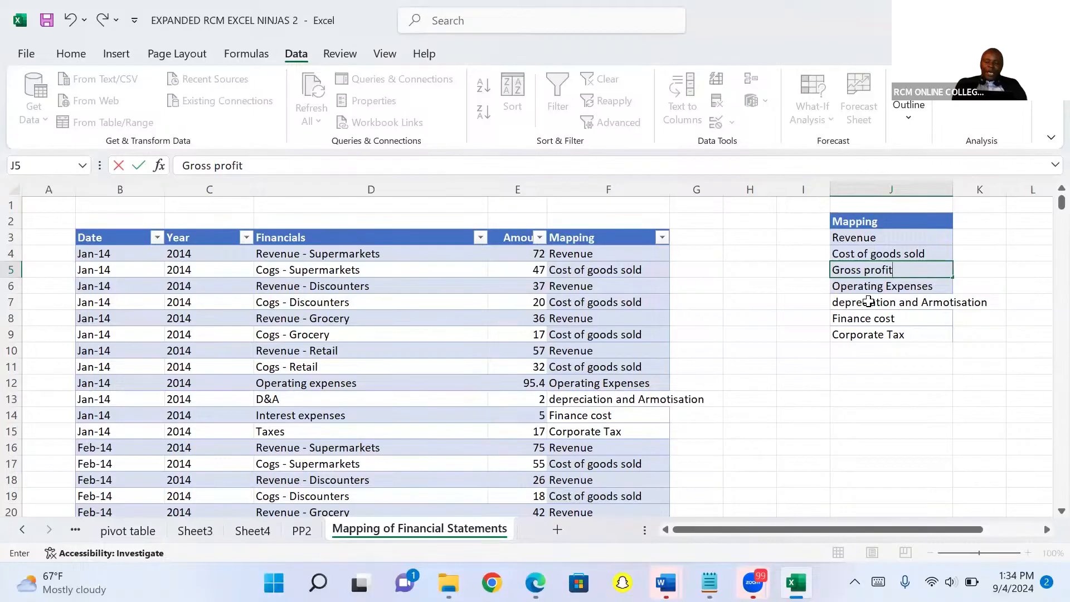
click(869, 301)
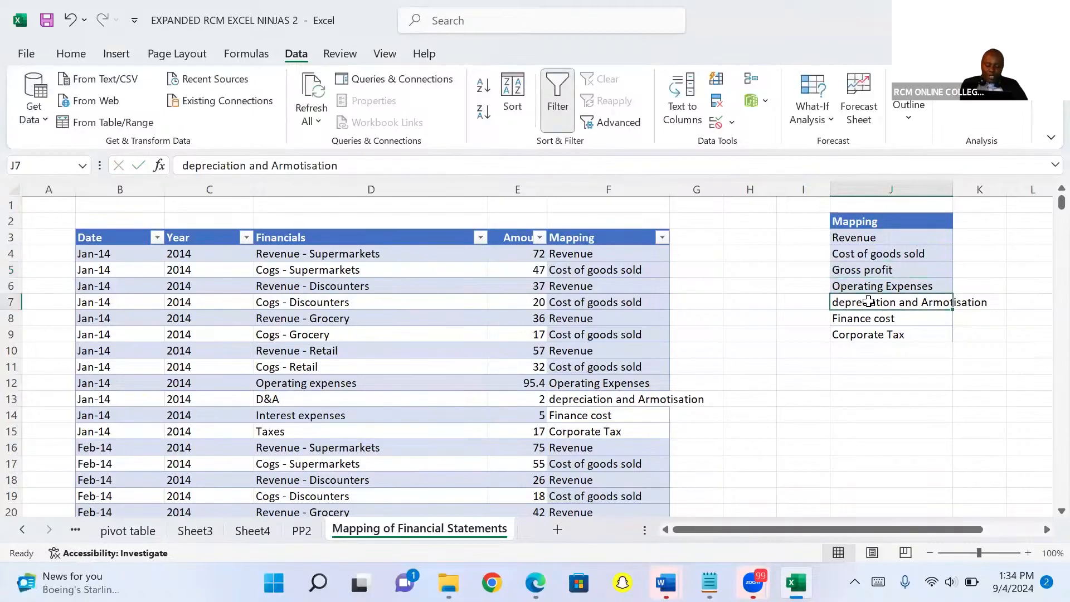
Insert a cell above depreciation and Armotisation in the column J list, shifting cells down, and enter "EBITDA" in J7
right_click(869, 301)
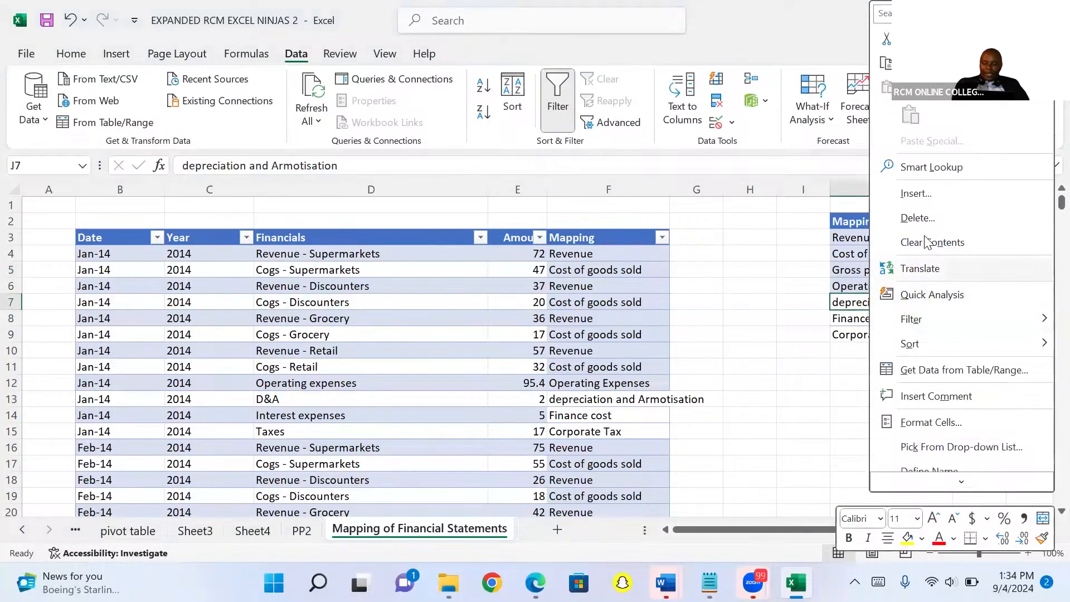
click(934, 204)
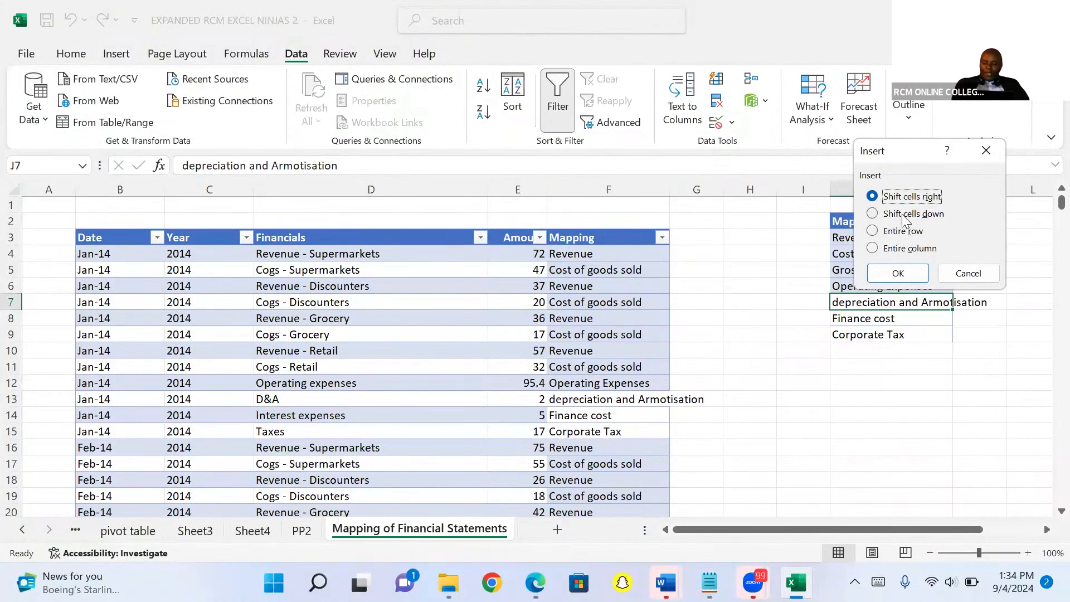
click(902, 216)
click(899, 273)
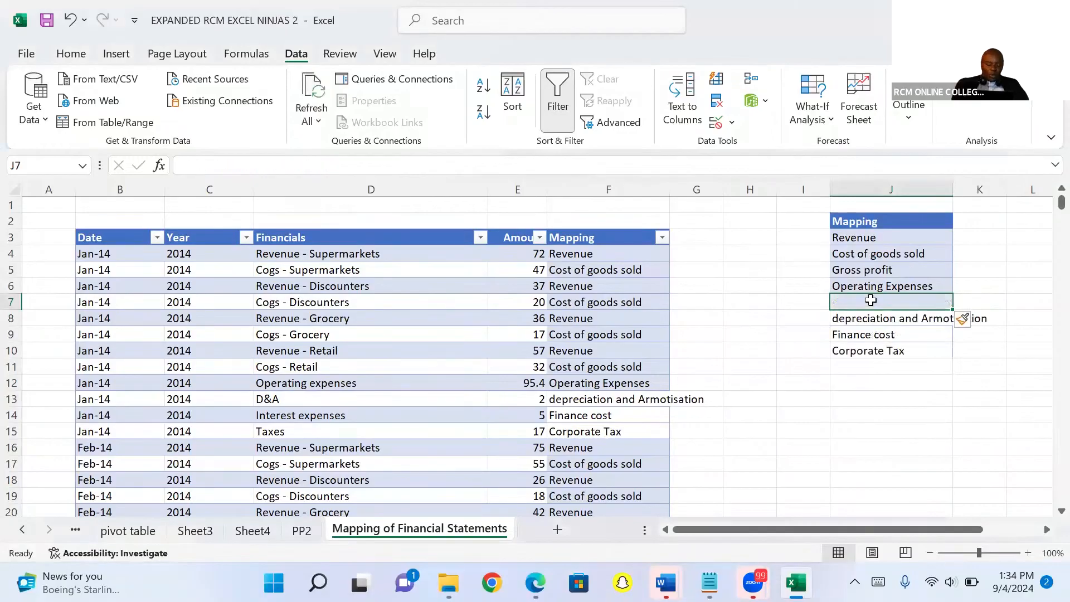
double_click(872, 301)
text(EBITDA)
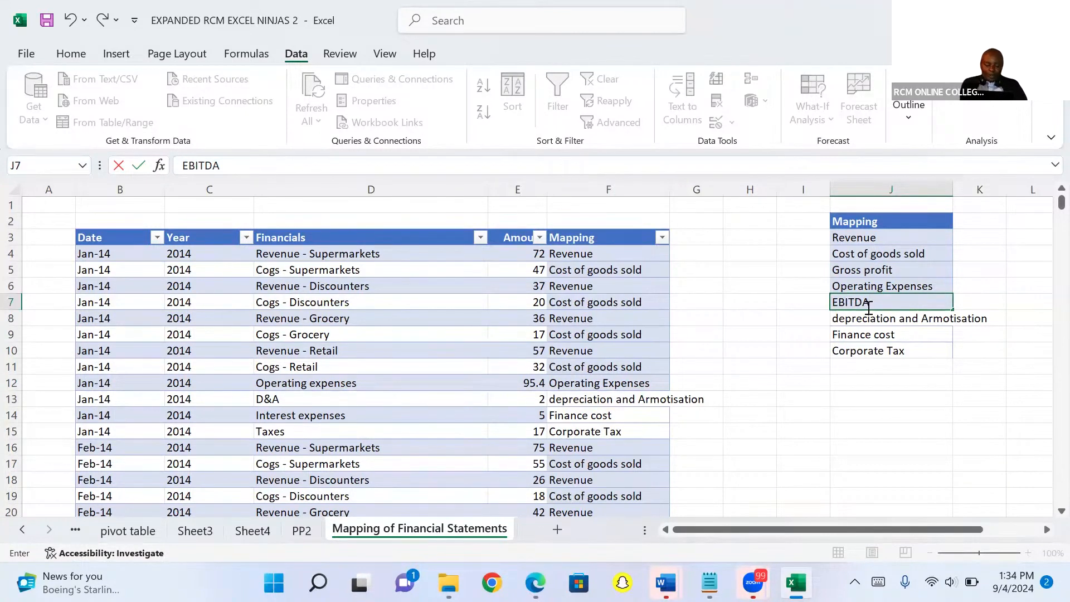
click(868, 308)
key(Escape)
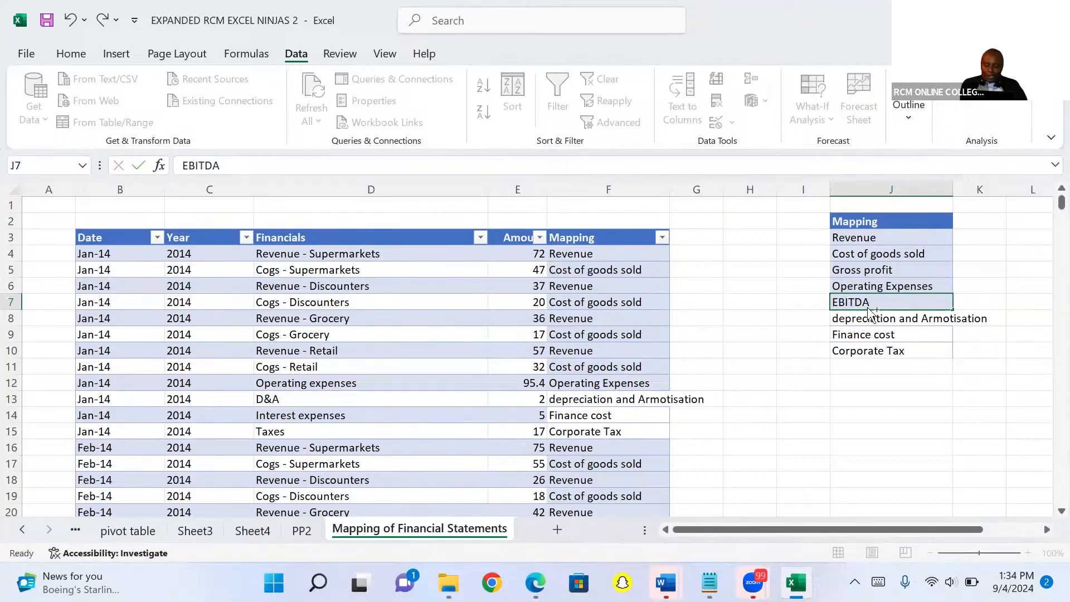
Make the EBITDA and Gross profit labels in the column J list bold
key(ctrl+b)
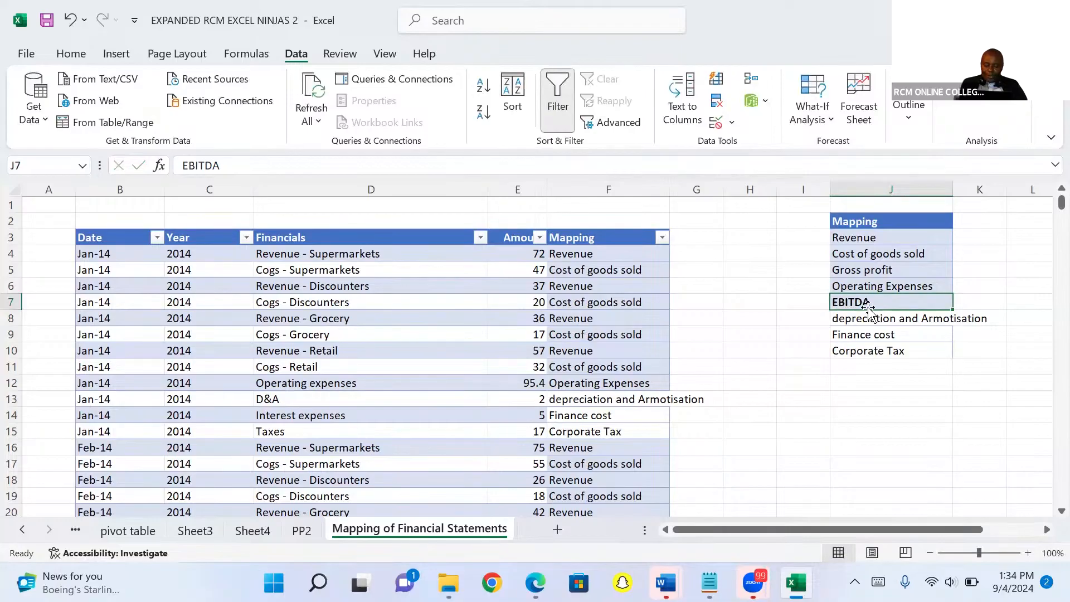
click(861, 269)
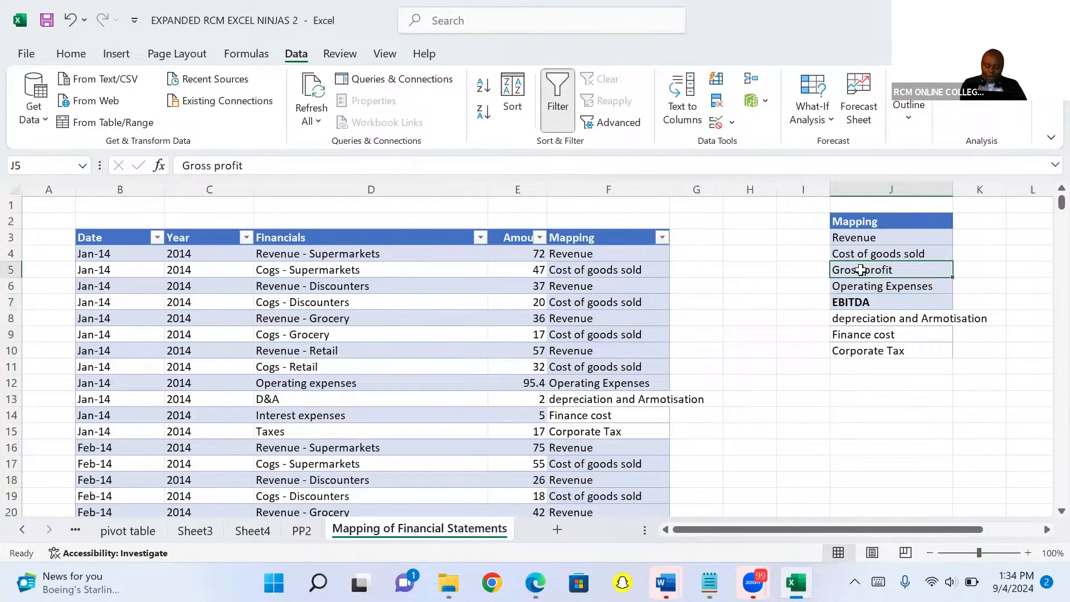
key(ctrl+b)
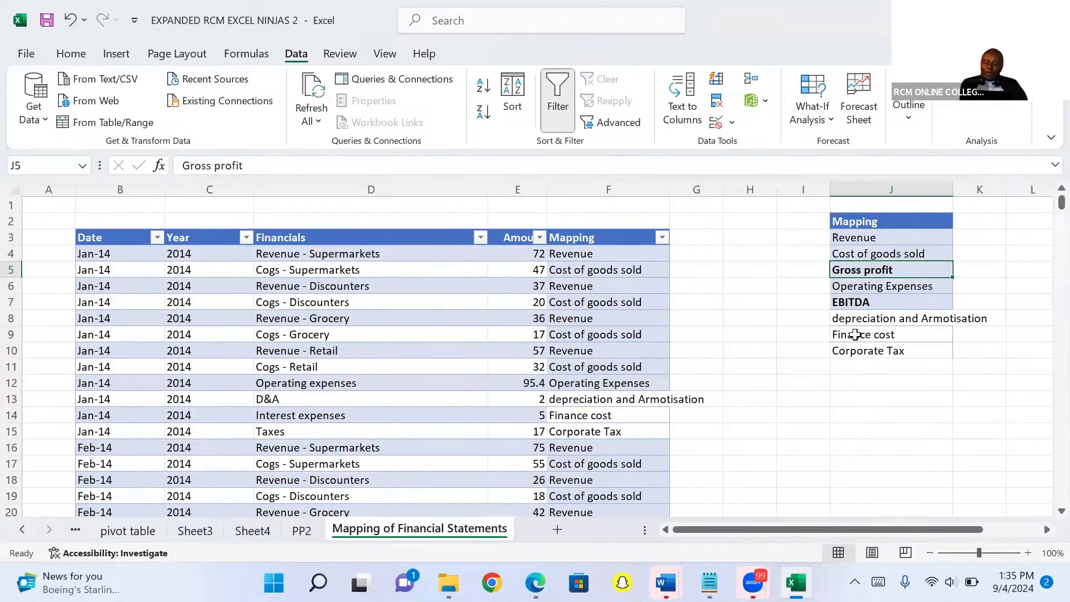
Insert a cell above Finance cost in column J, shifting cells down, and enter "EBIT" in bold in J9
click(855, 334)
right_click(855, 334)
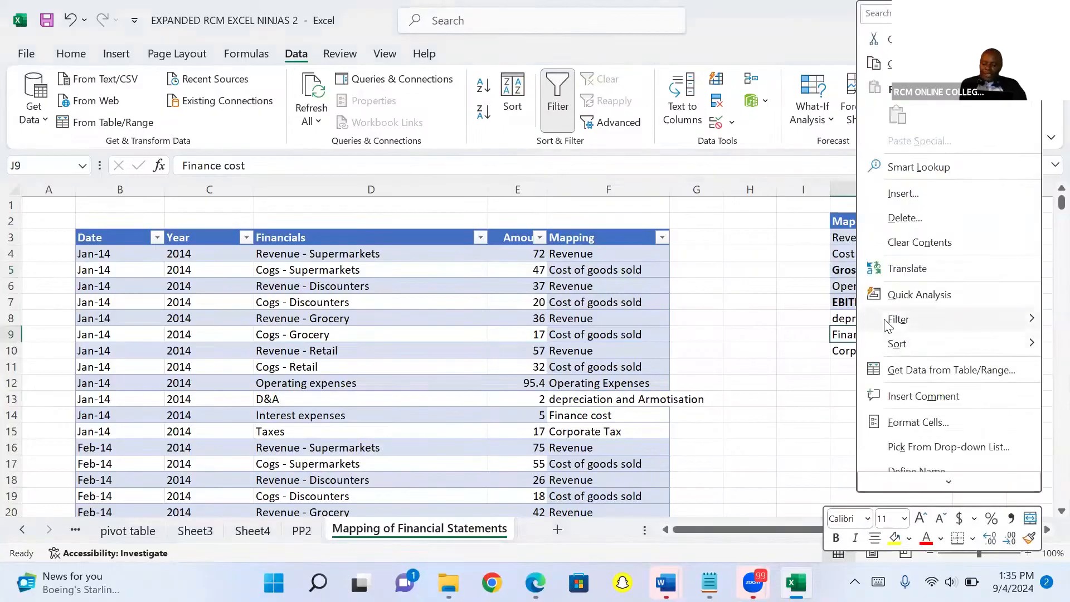
click(898, 202)
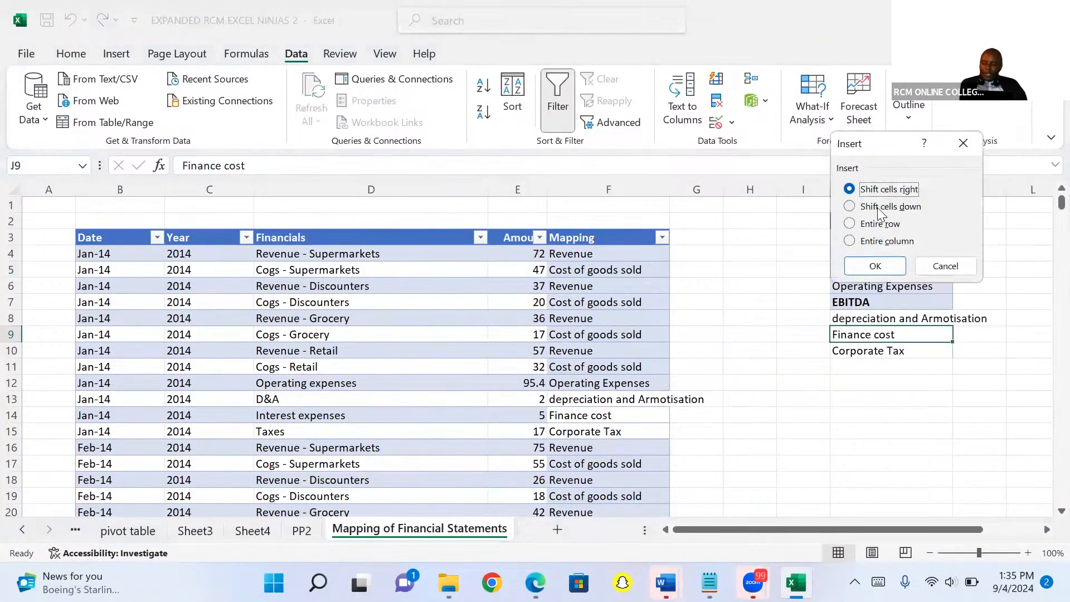
click(849, 207)
click(873, 261)
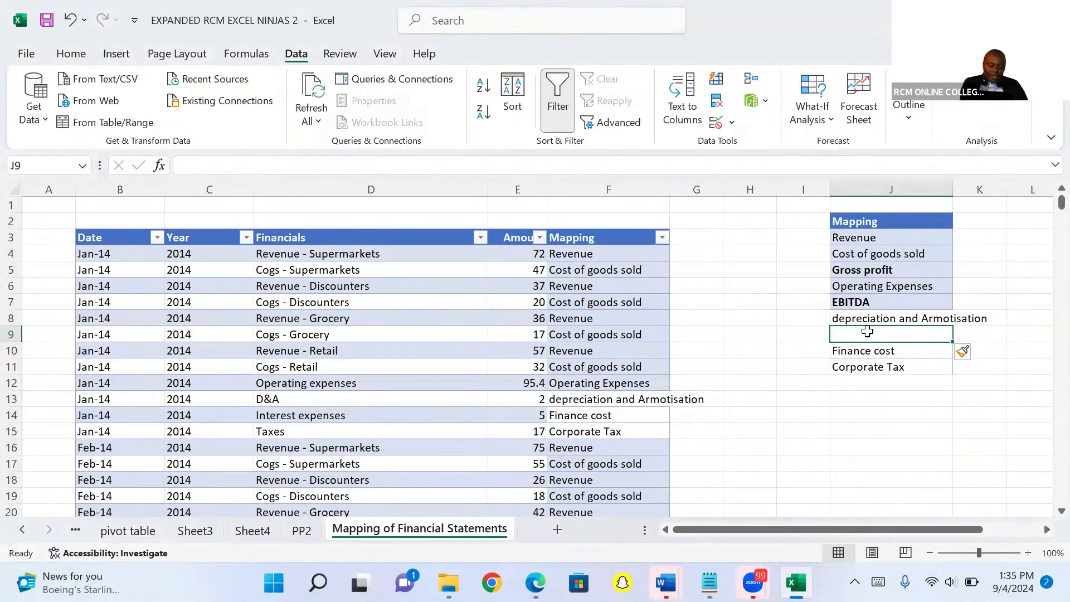
text(EBIT)
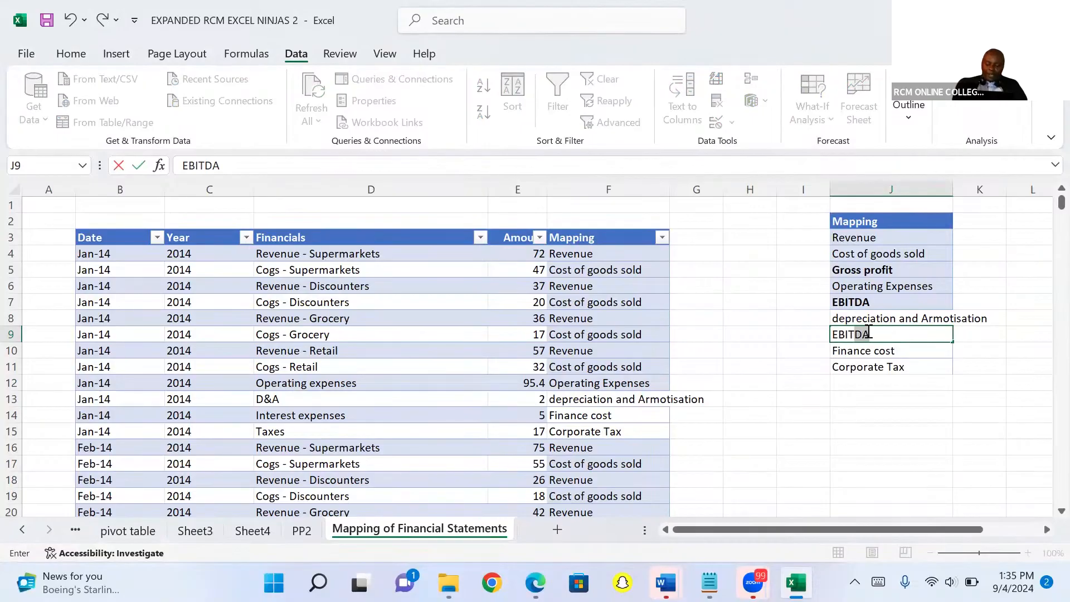
key(Delete)
key(ctrl+Return)
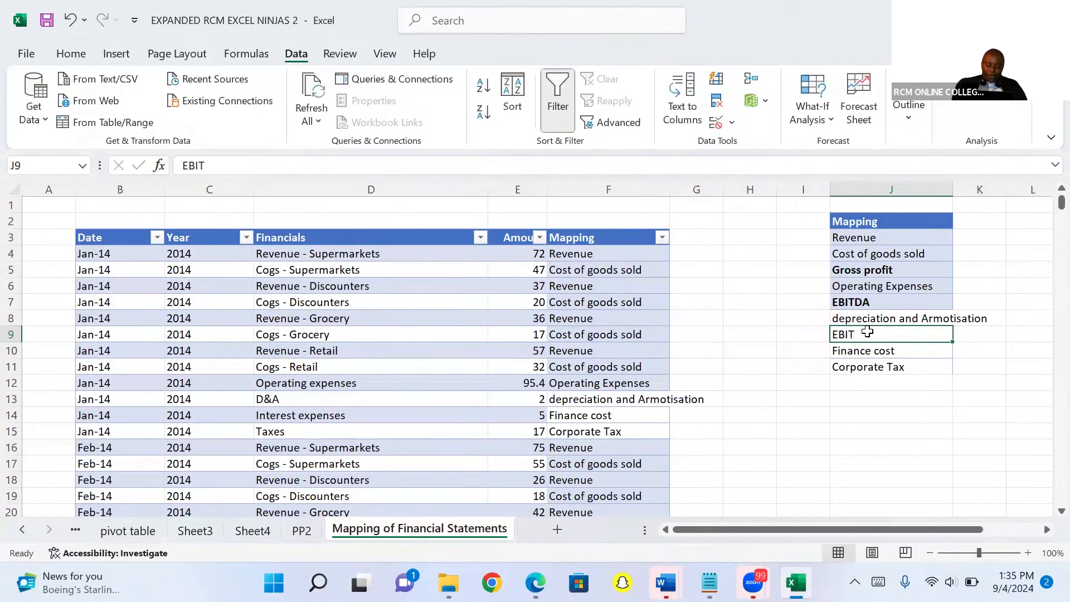
key(ctrl+b)
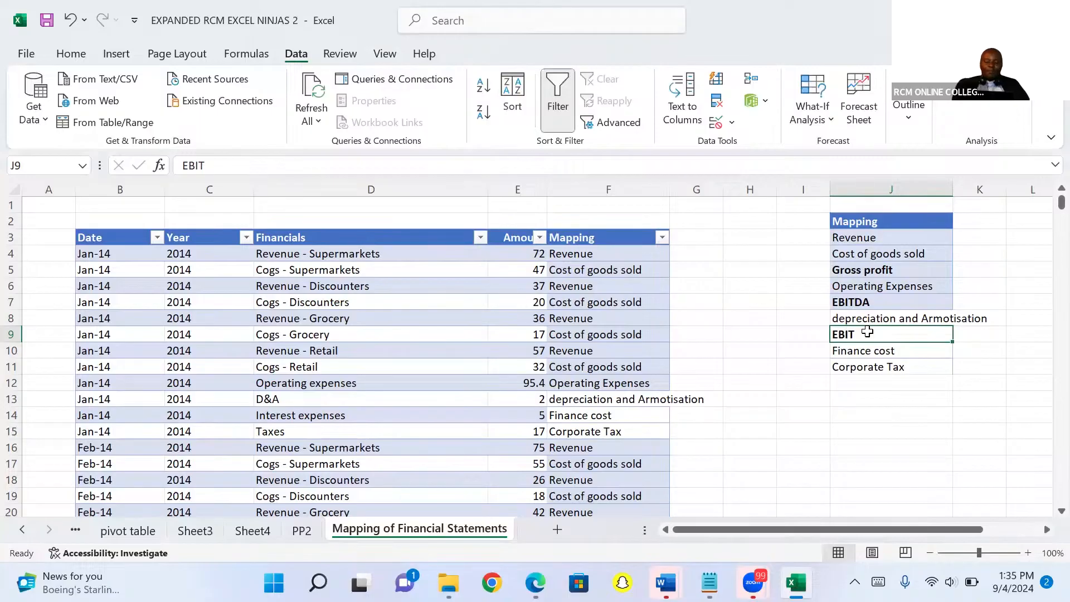
Insert a cell above Corporate Tax in column J, shifting cells down, and enter "EBT" in bold in J11
click(853, 366)
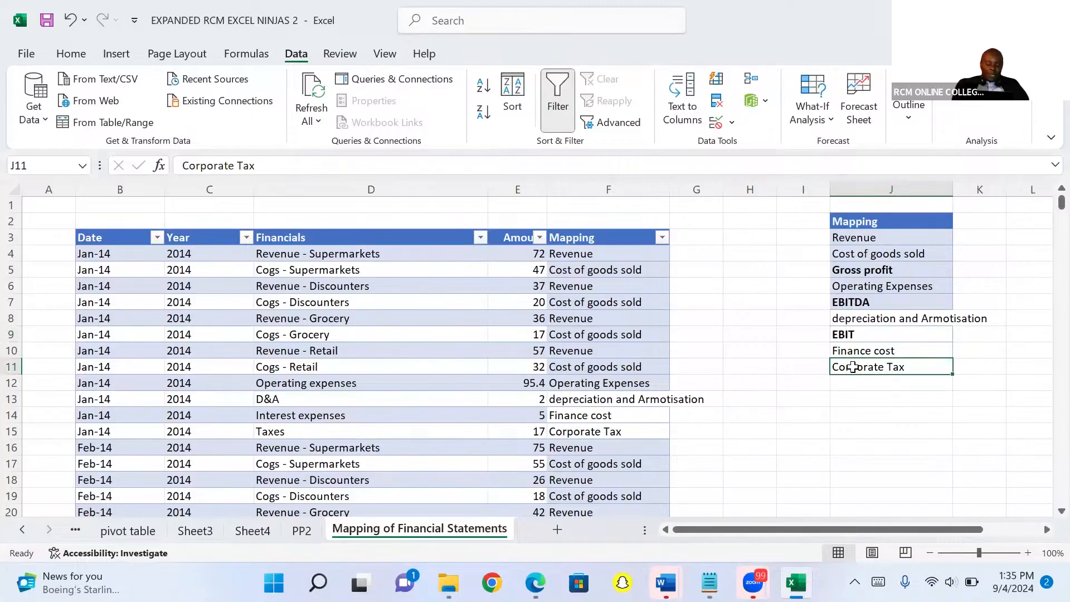
right_click(854, 372)
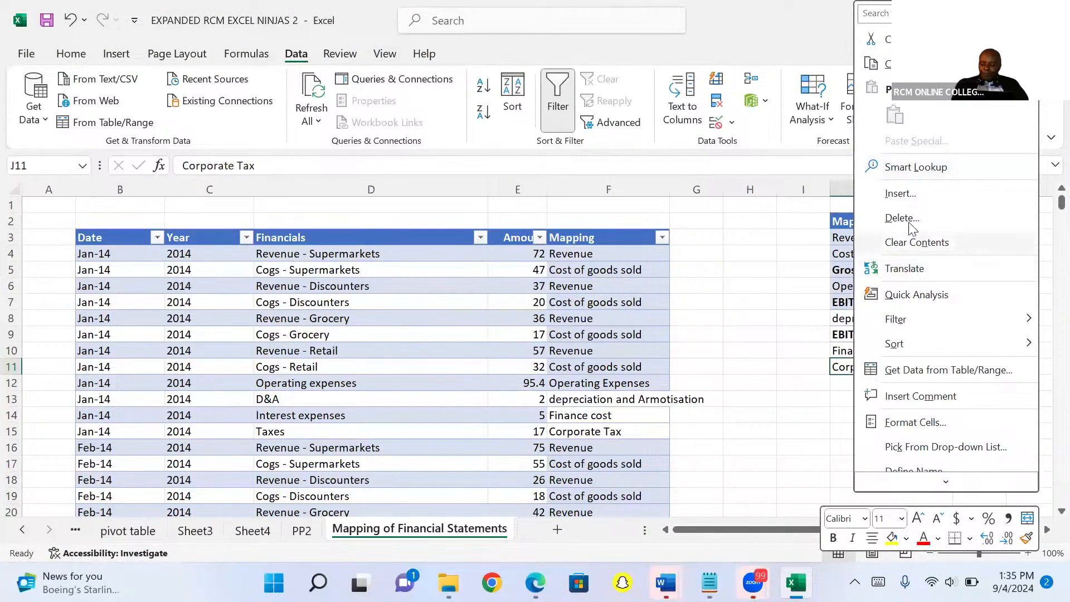
click(898, 193)
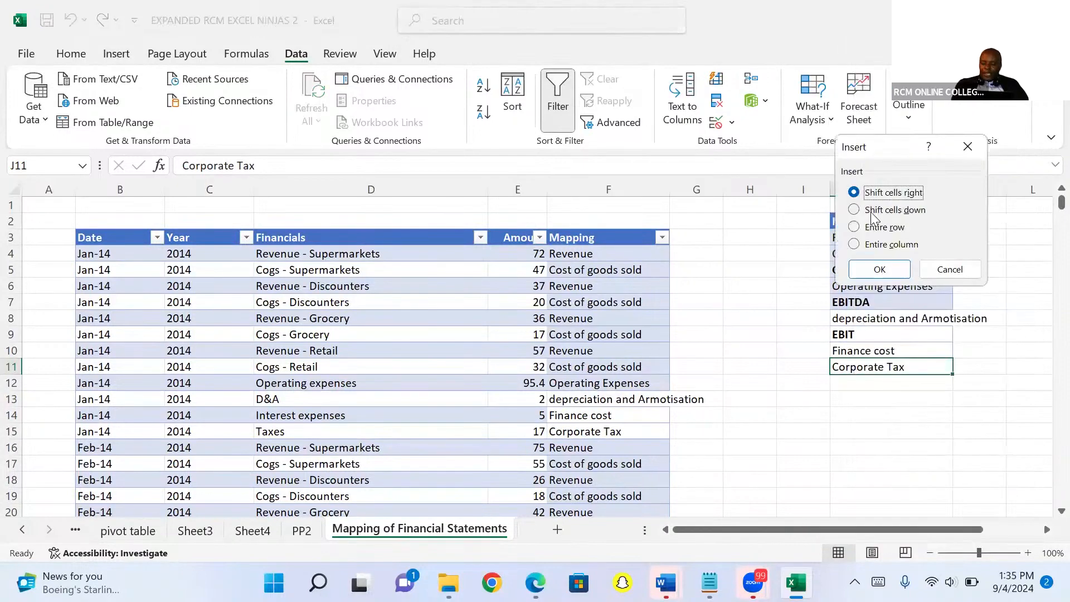
click(855, 210)
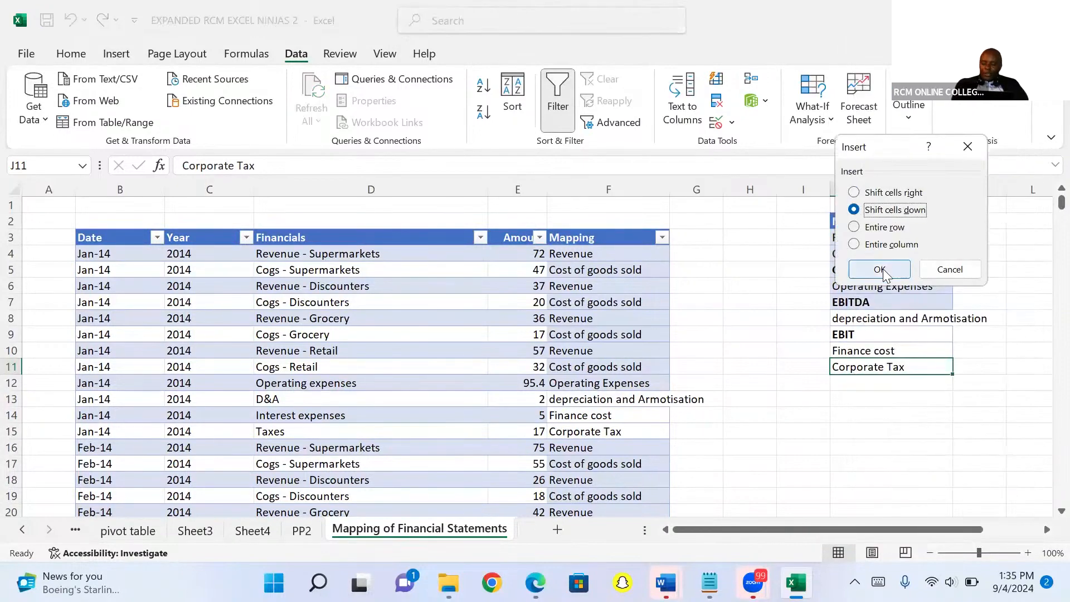
click(881, 270)
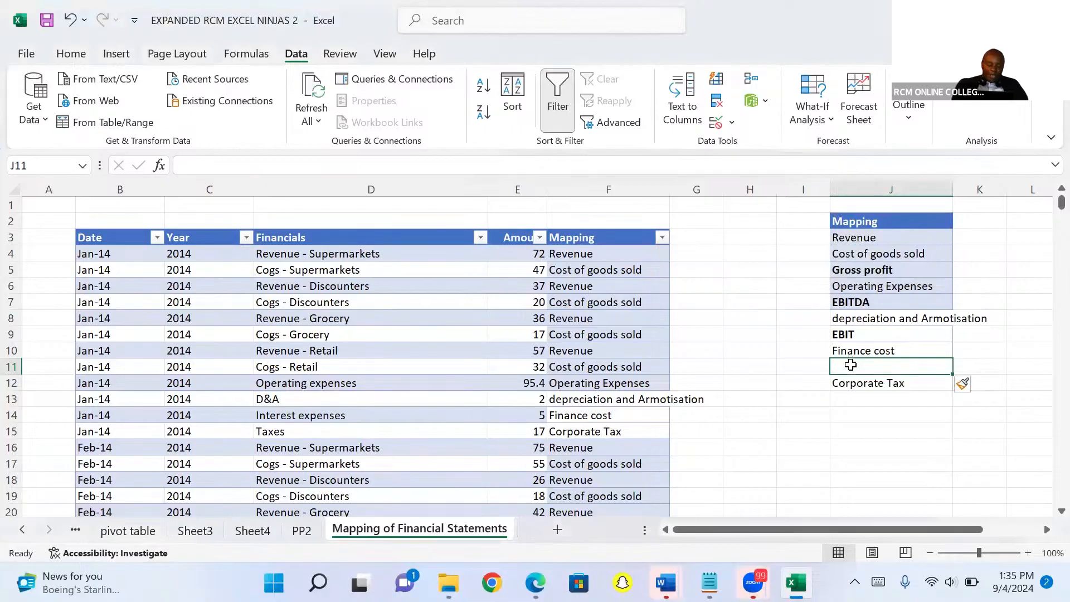
text(EBT)
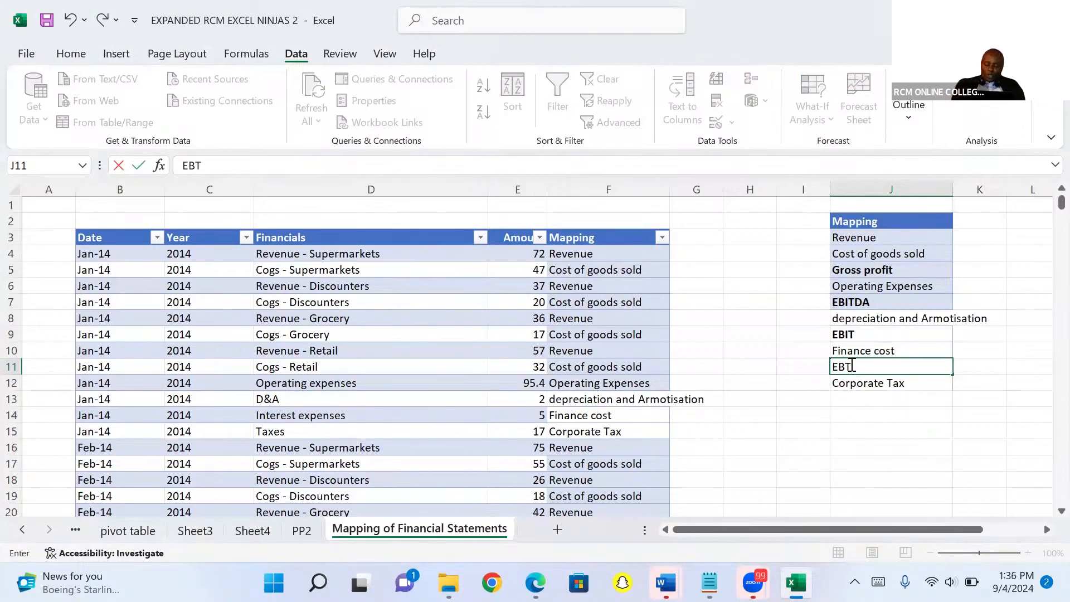
key(ctrl+Return)
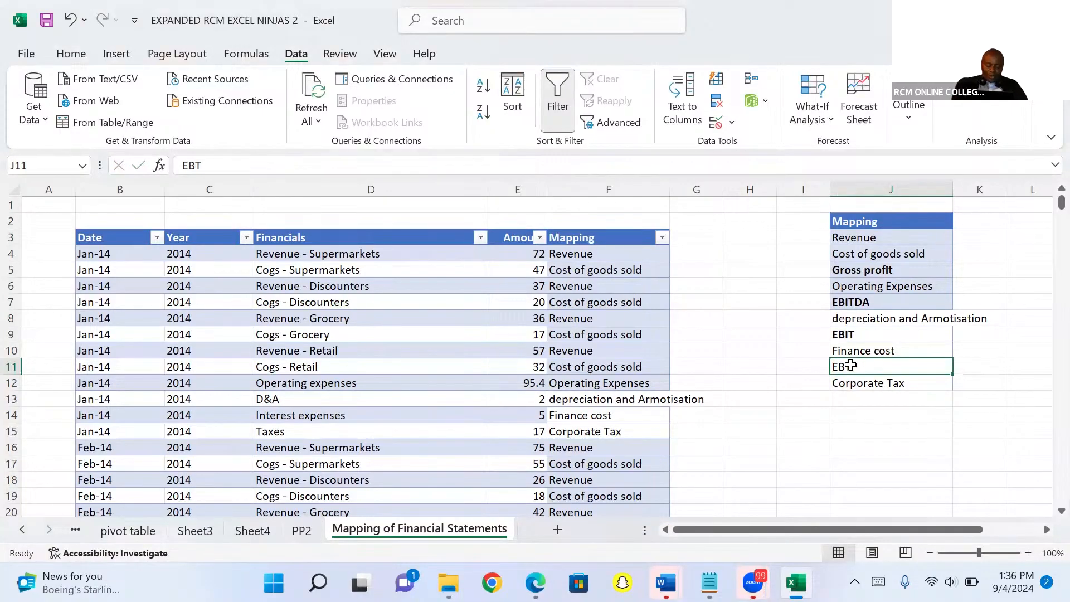
key(ctrl+b)
Enter "EAT" in bold in J13, directly below Corporate Tax
click(855, 402)
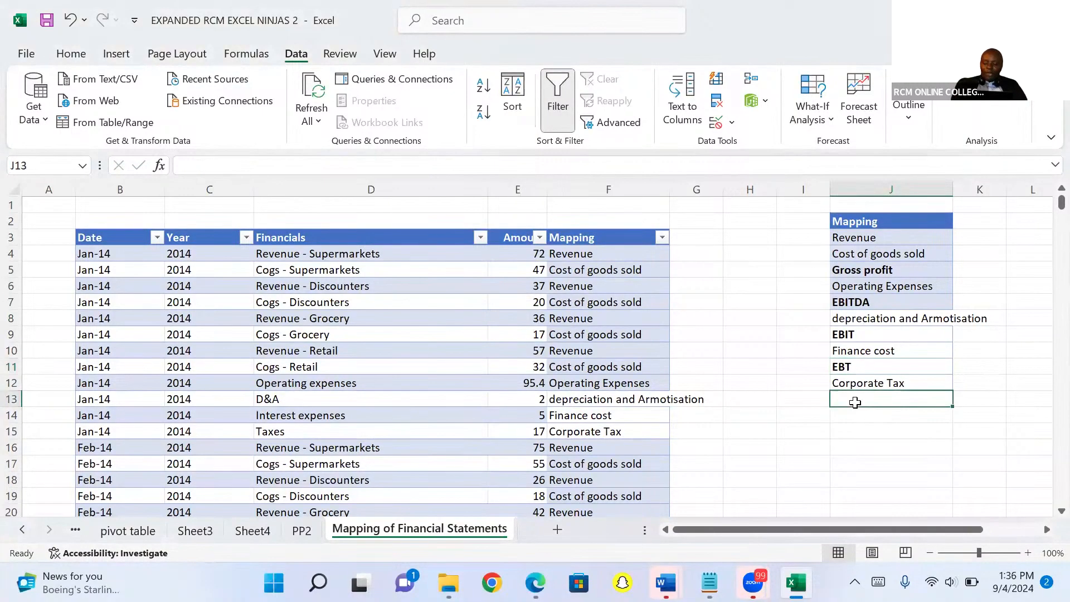
key(ctrl+e)
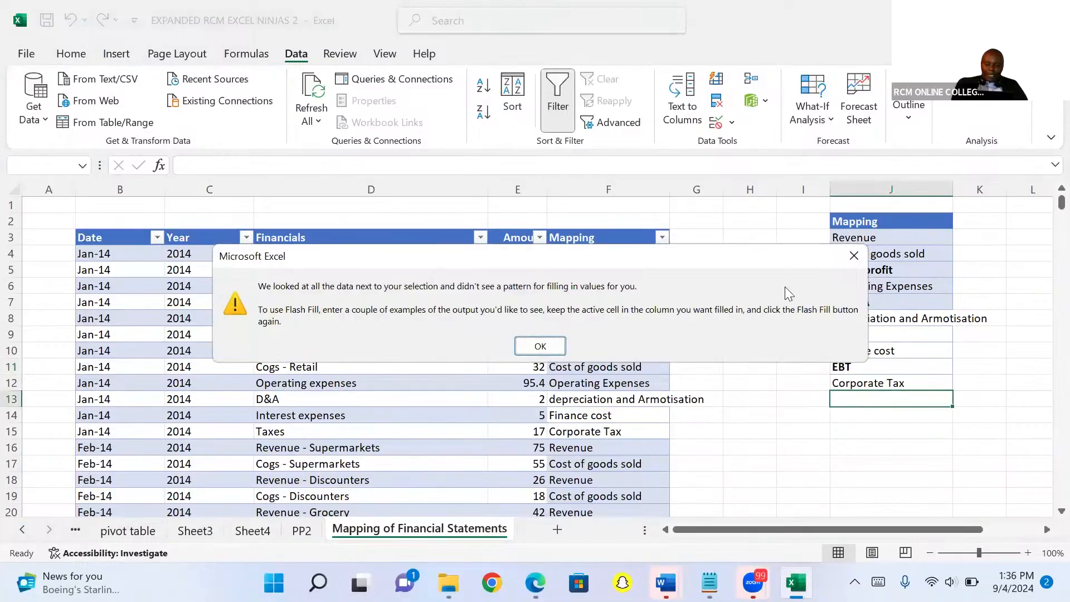
click(854, 251)
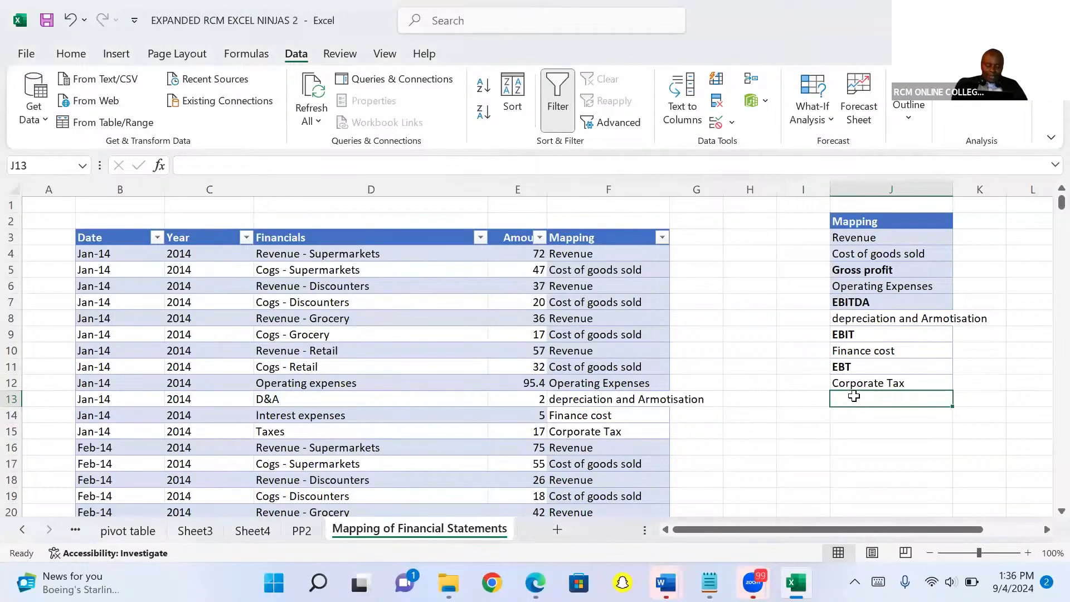
text(EA)
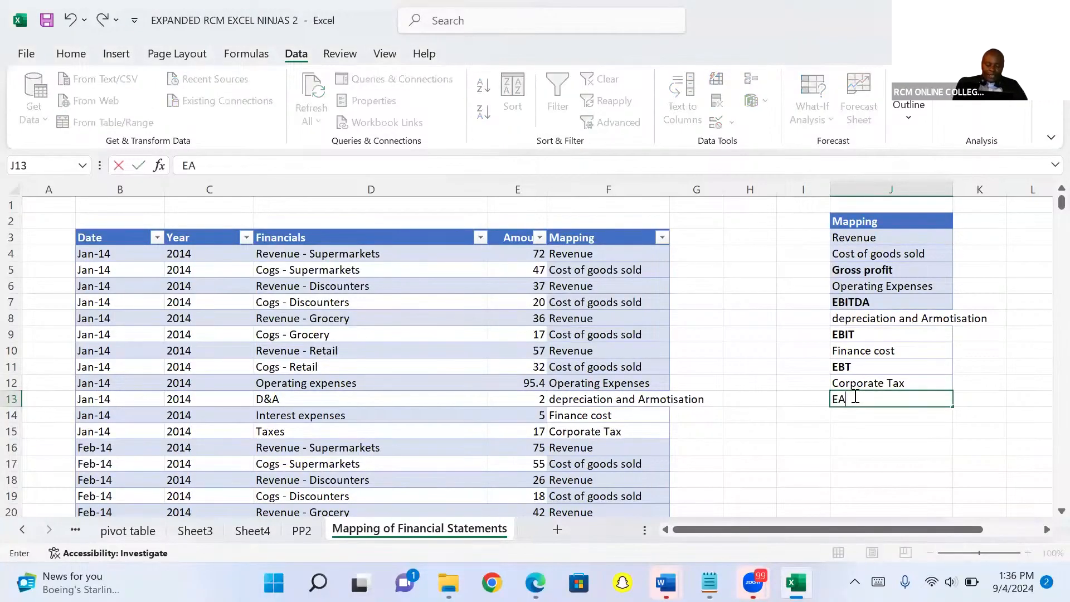
text(T)
key(ctrl+Return)
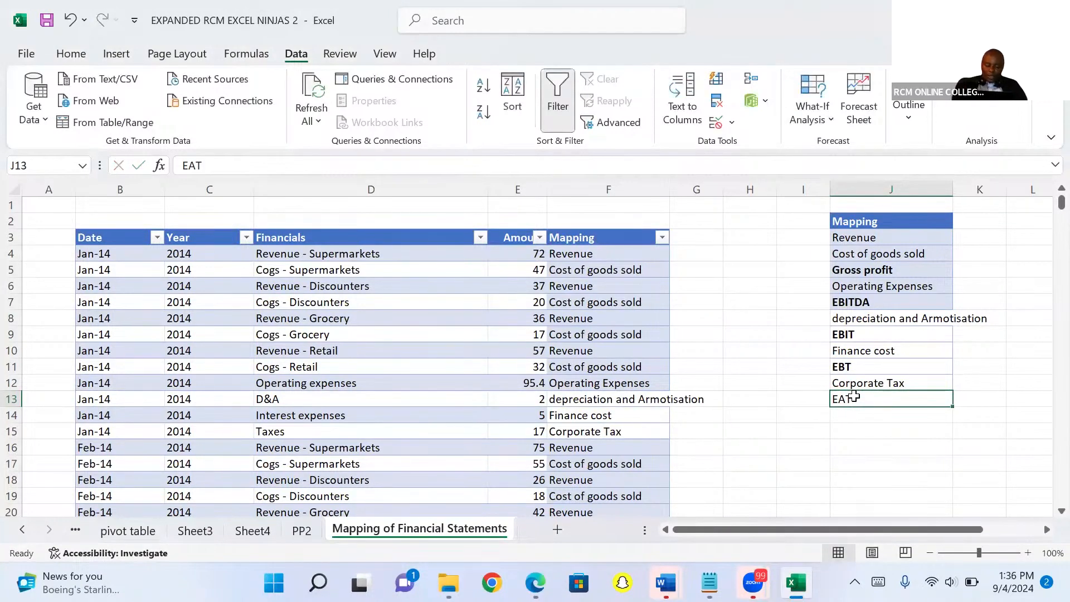
key(ctrl+b)
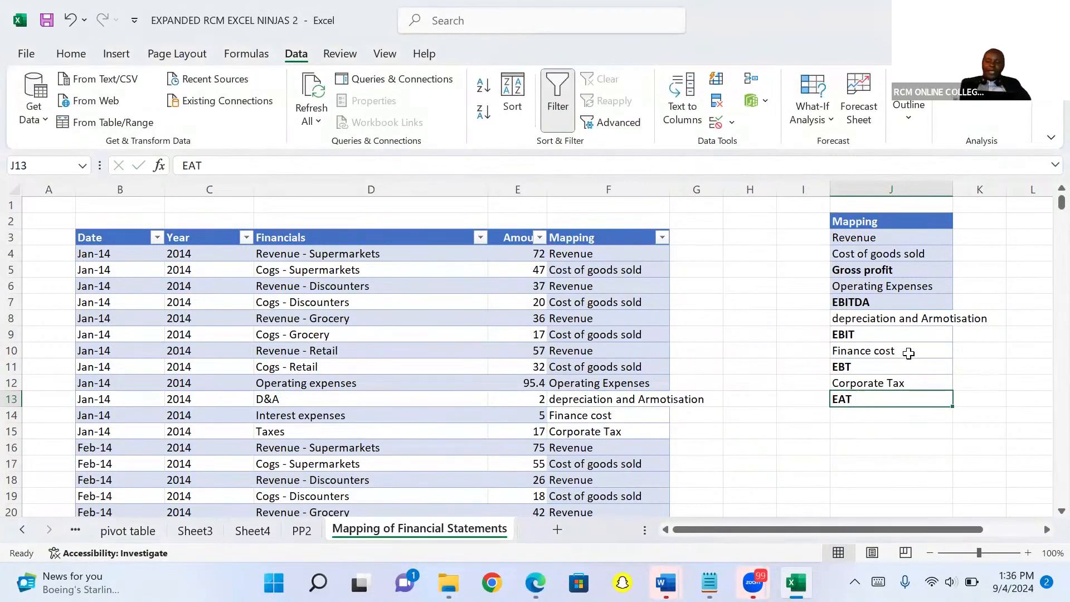
Enter the year headers 2014, 2015 and 2016 in K2, L2 and M2 beside the Mapping header
click(974, 220)
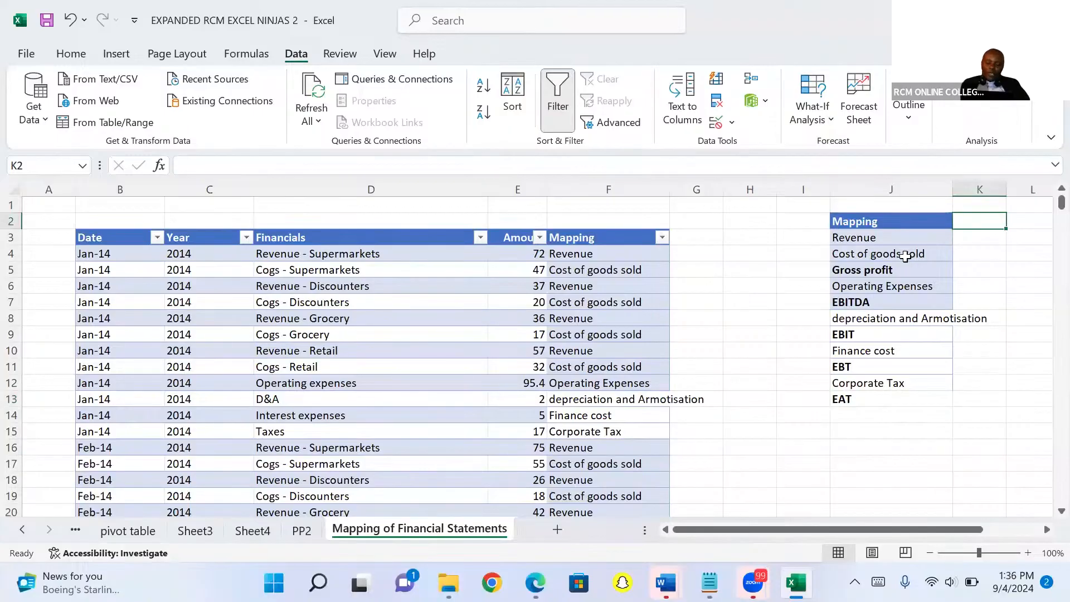
text(2014)
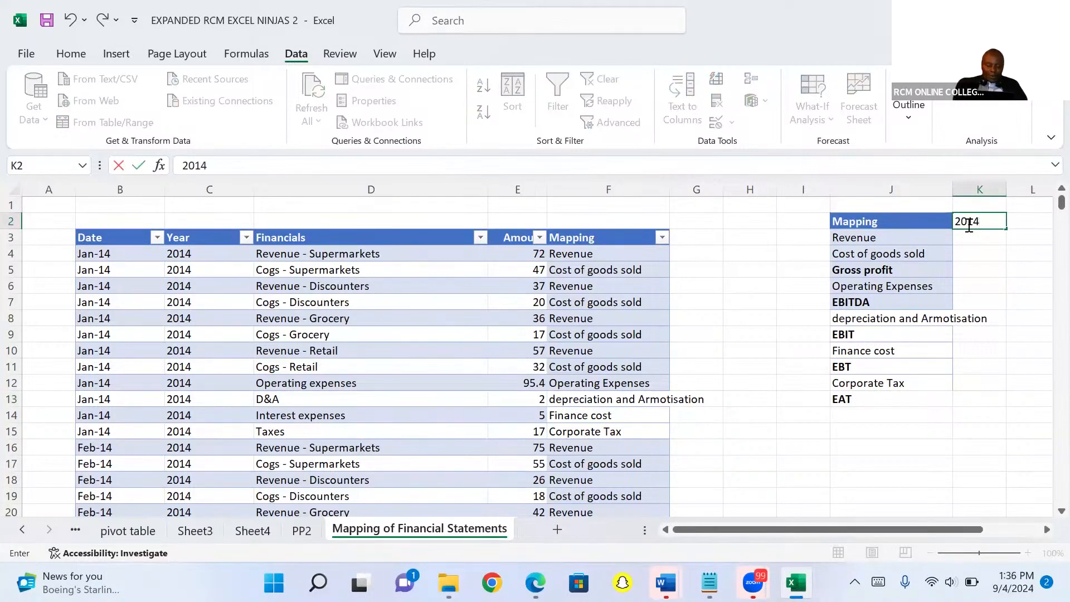
key(Tab)
text(2)
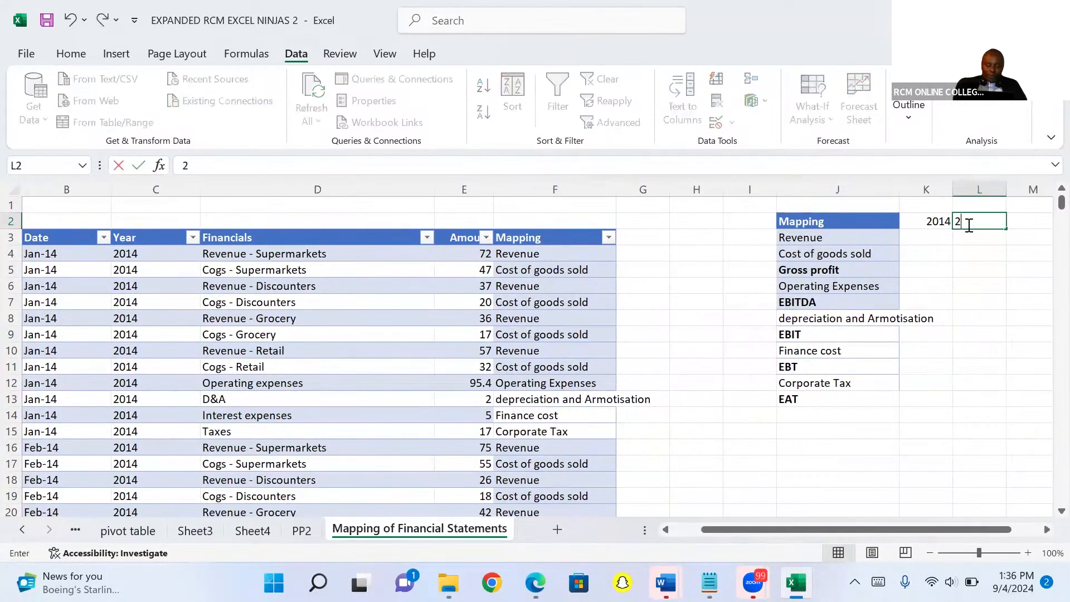
text(015)
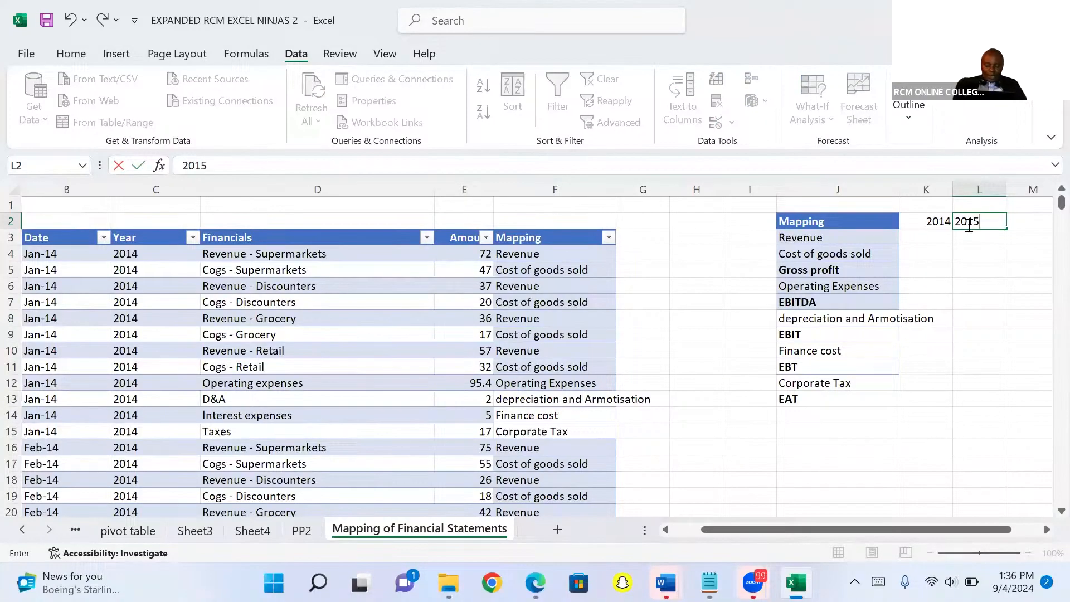
key(Tab)
text(20)
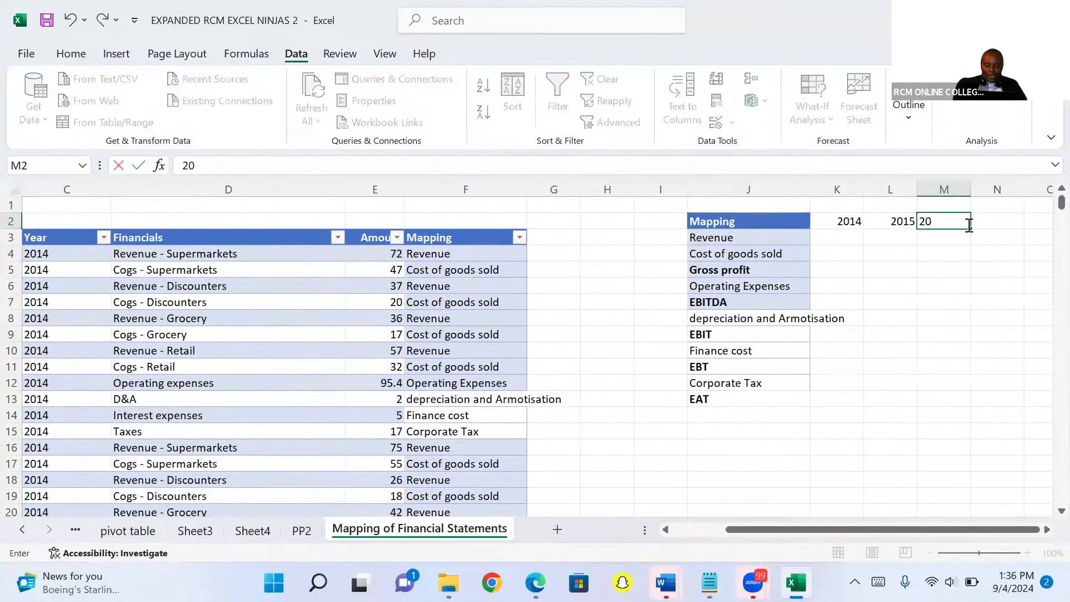
text(16)
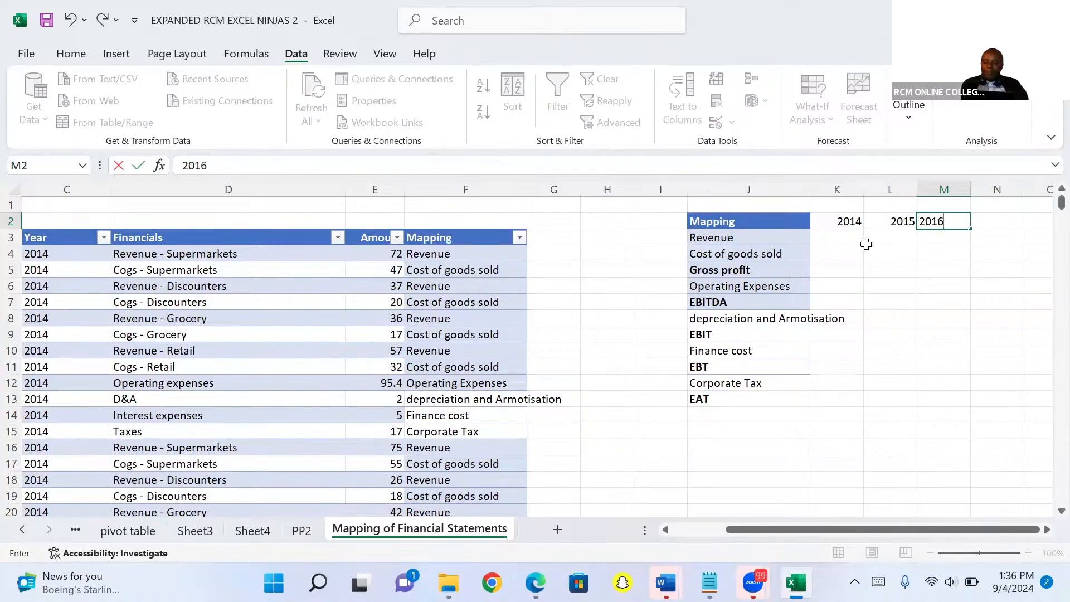
Start a SUMIFS formula in K3 for 2014 Revenue, using the Amount column as the absolute sum range $E:$E
click(846, 234)
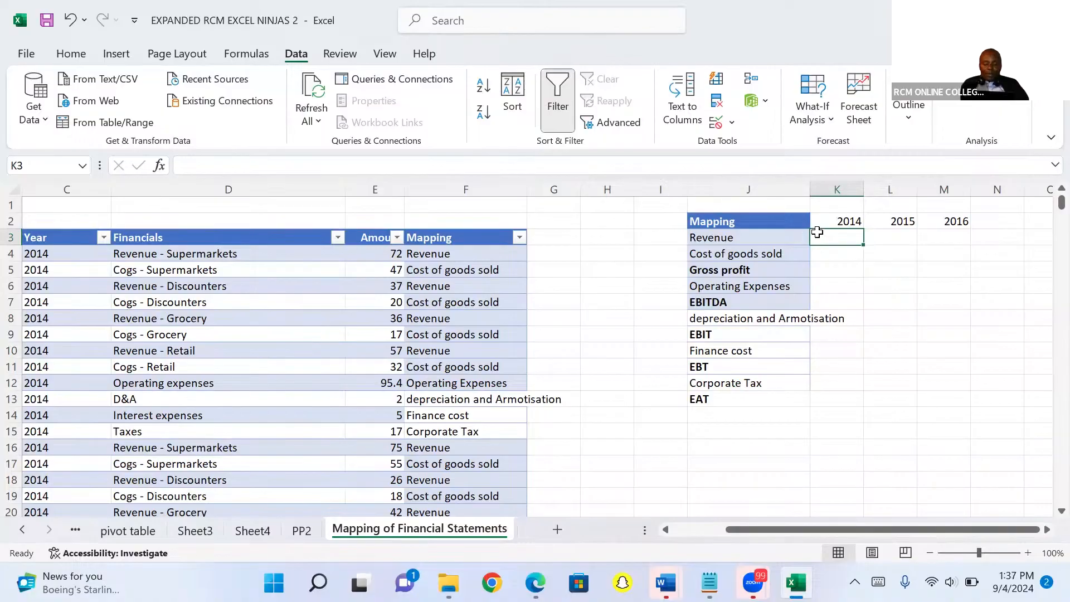
text(=sumi)
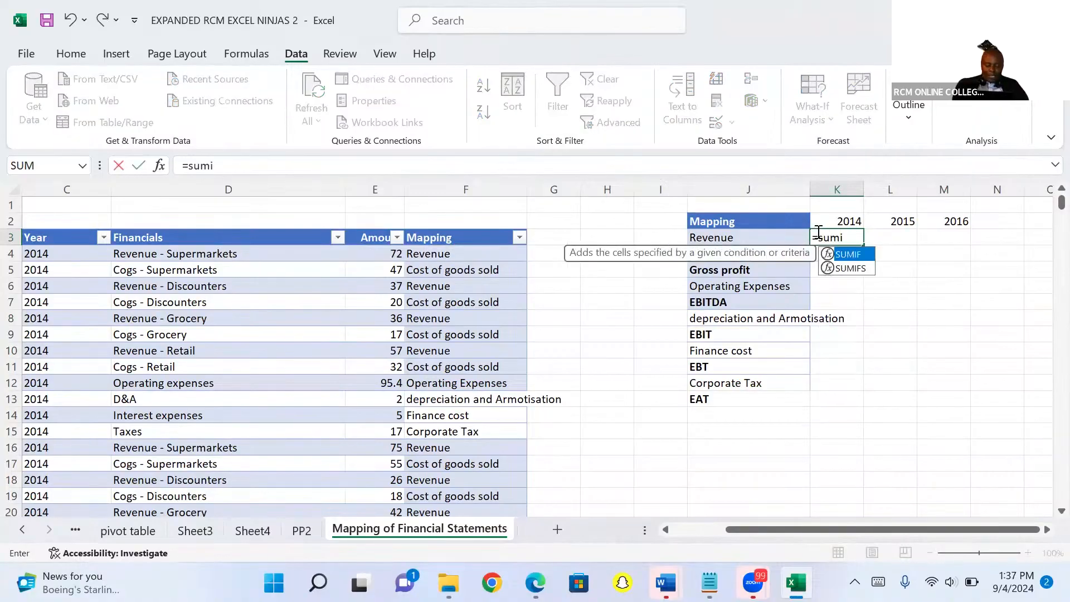
text(fs)
key(Tab)
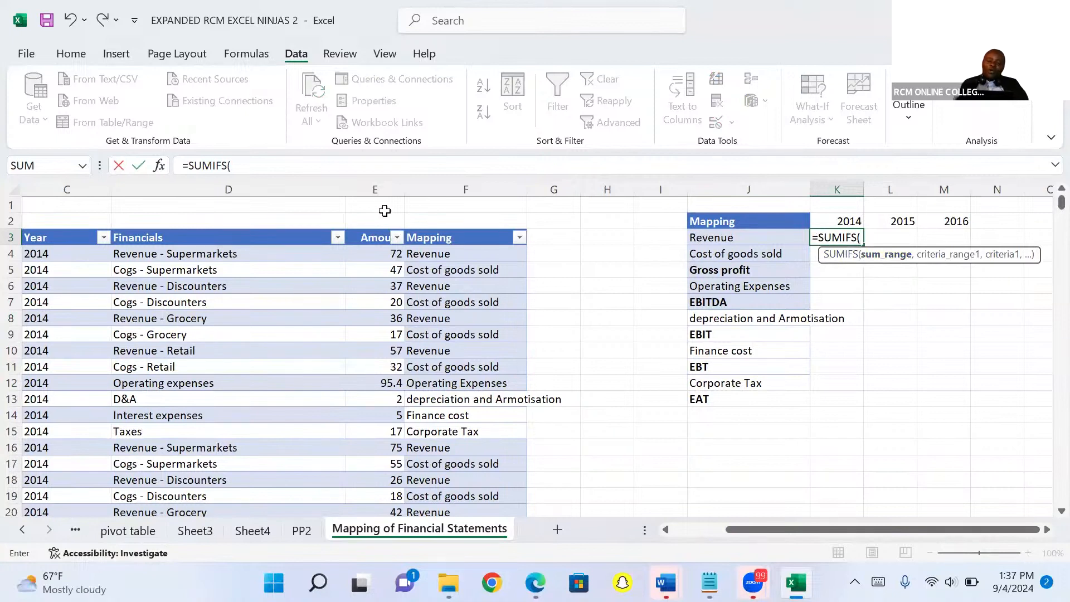
click(378, 188)
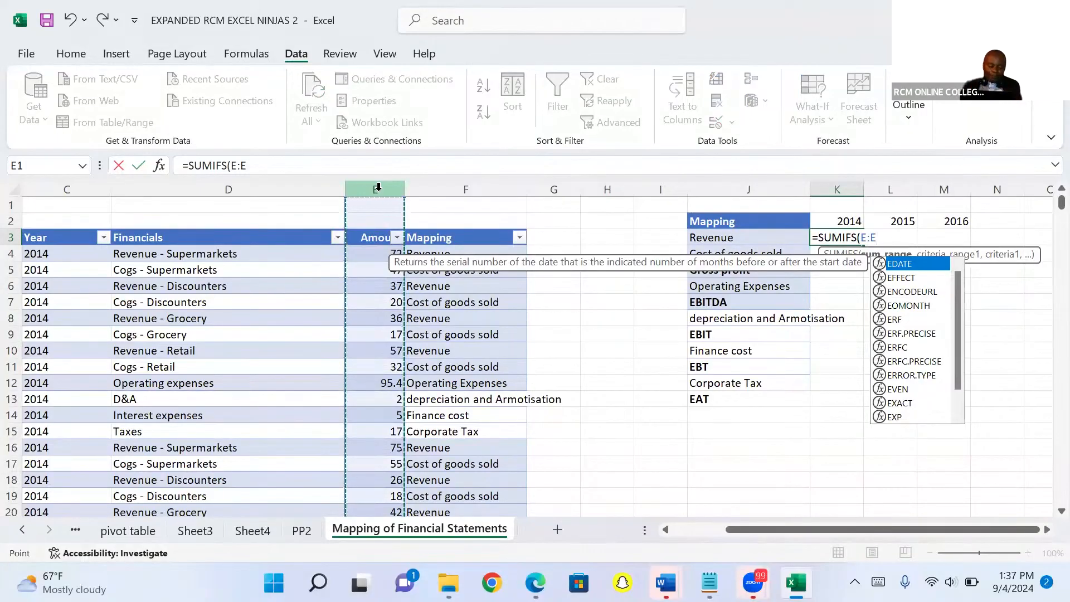
click(378, 187)
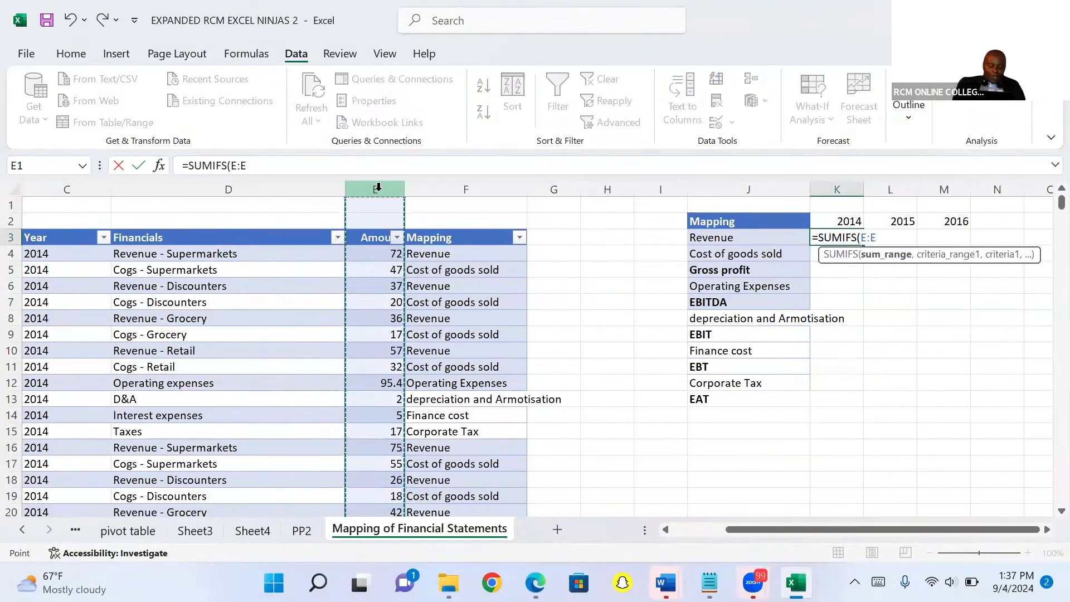
key(F4)
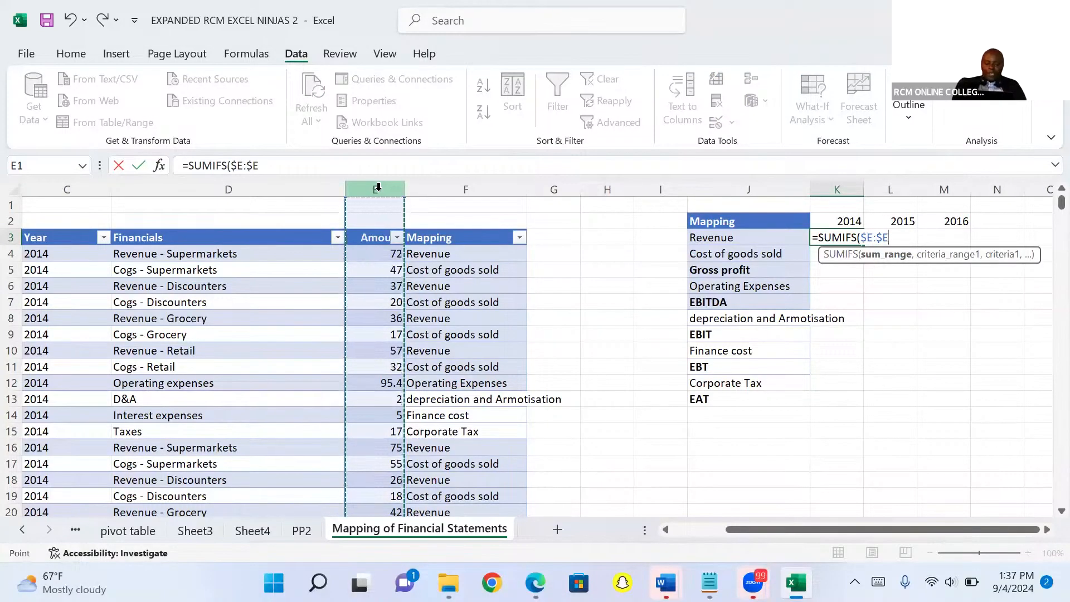
text(,)
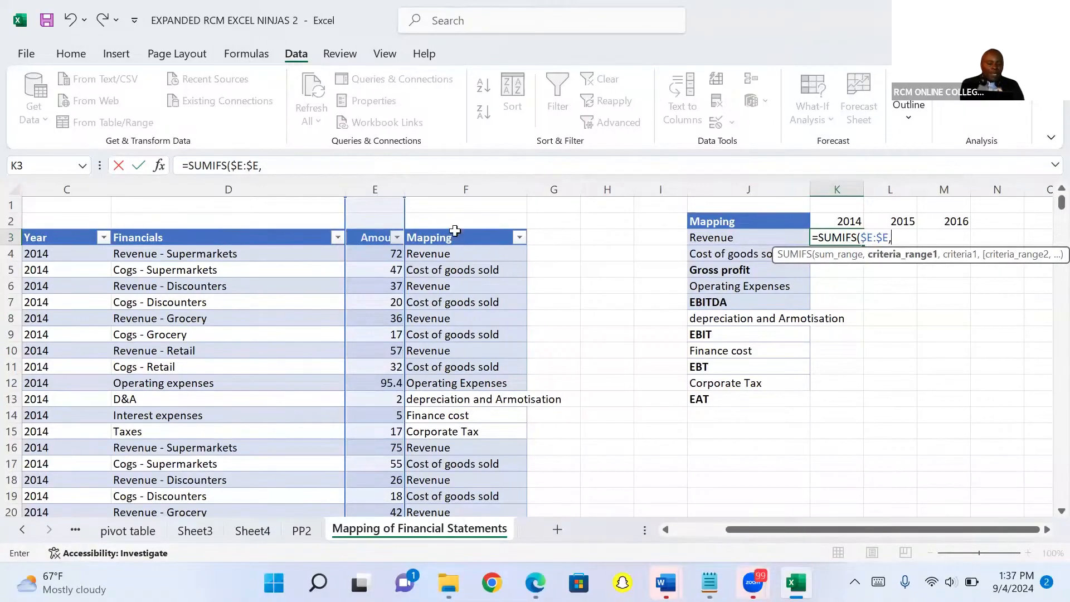
Add the first SUMIFS criterion, matching the Mapping column $F:$F to the Revenue label with the column-locked reference $J3
click(469, 184)
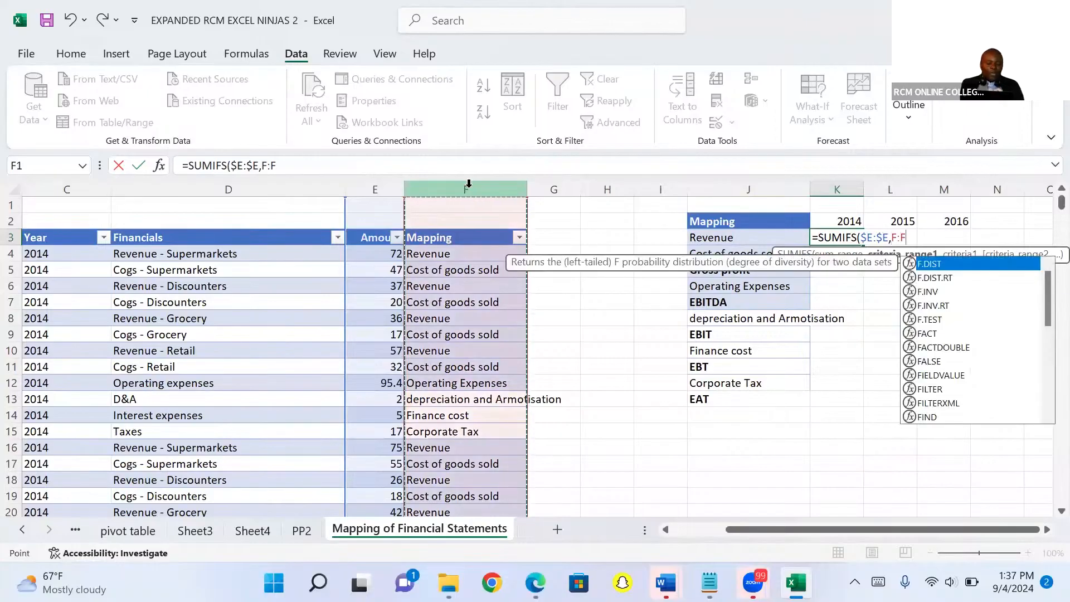
key(F4)
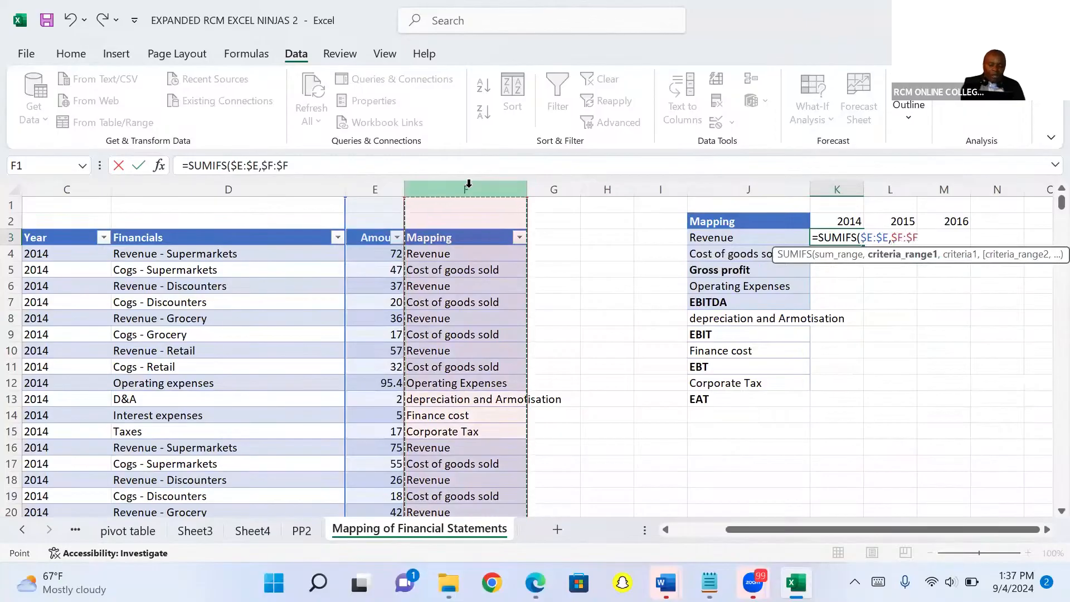
text(,)
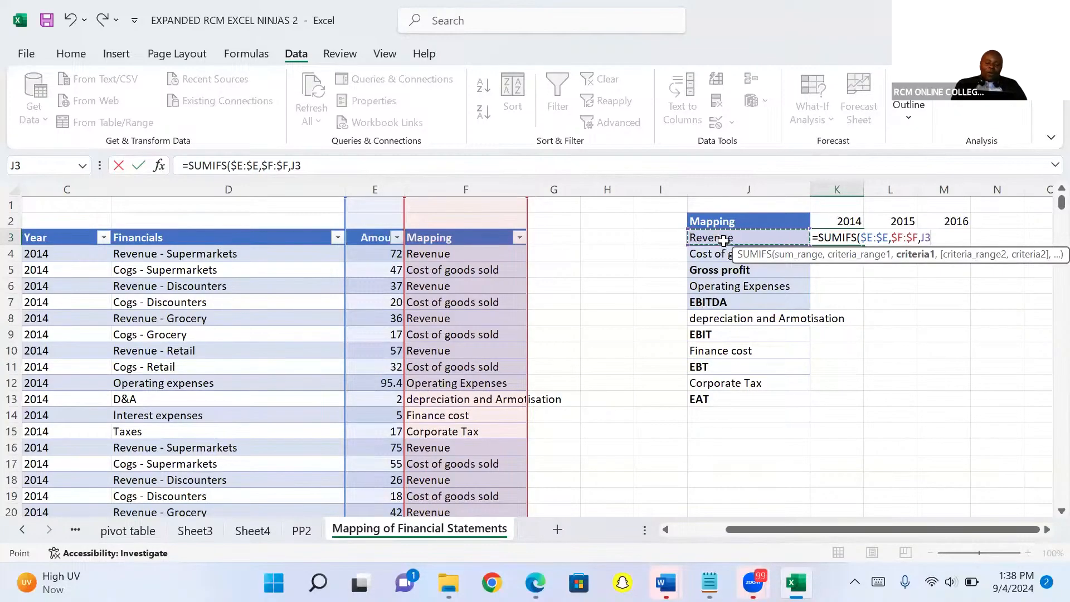
click(921, 238)
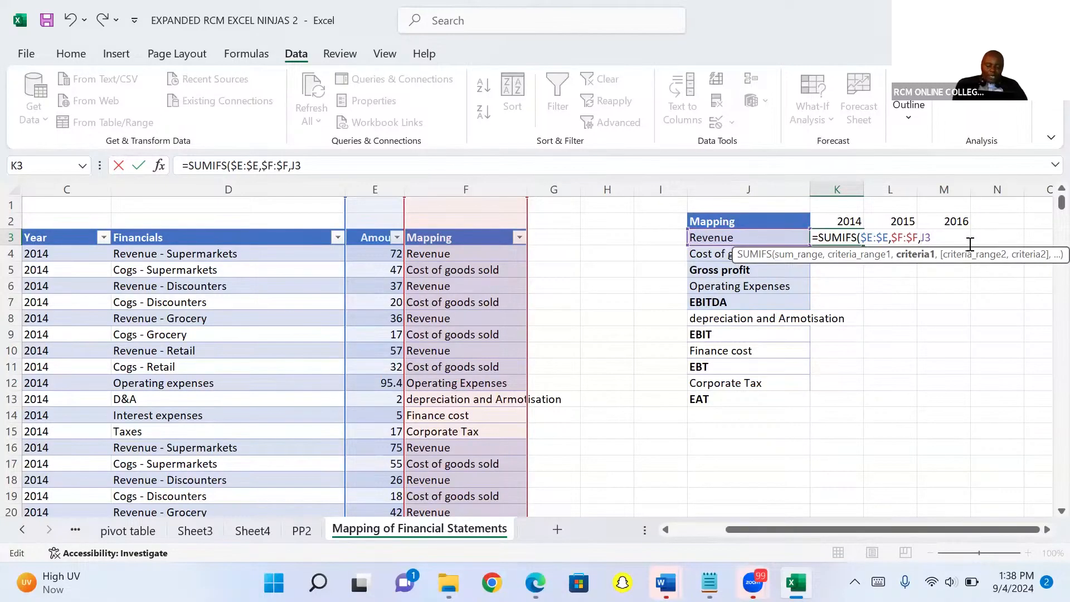
text($E)
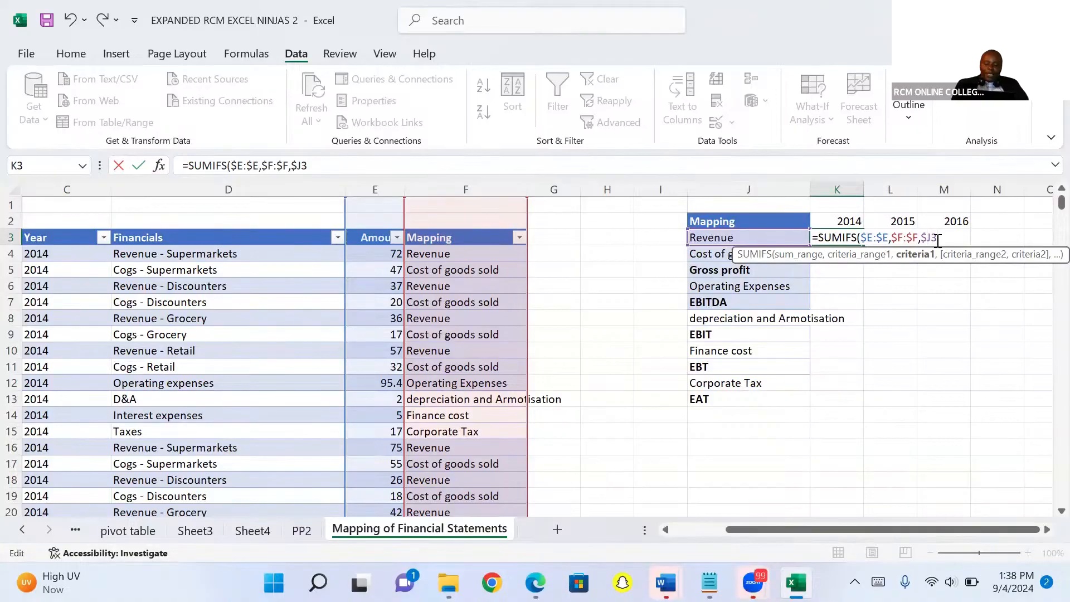
text(,)
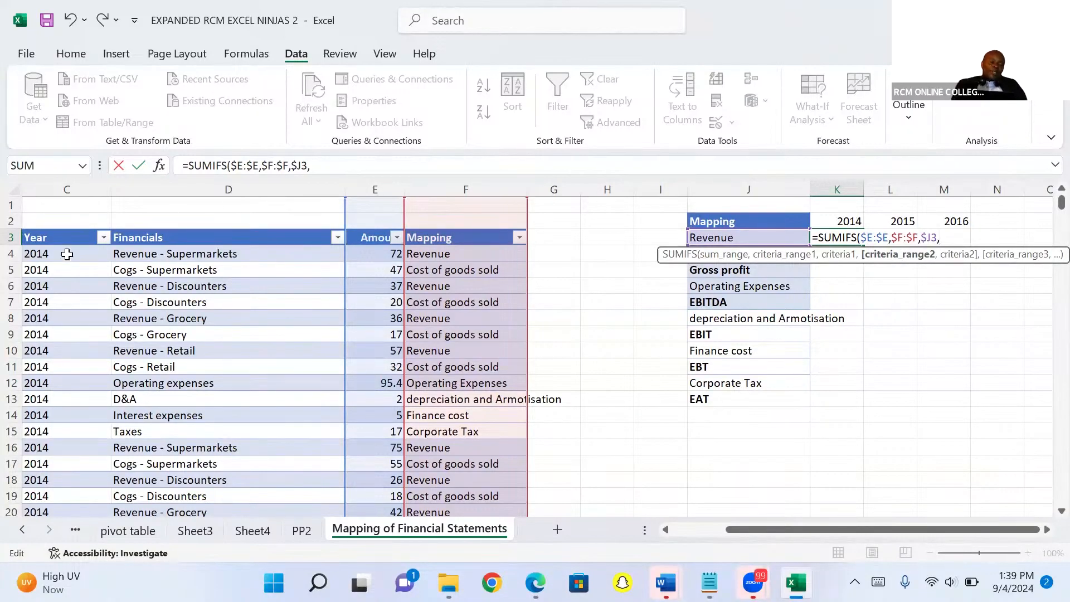
Complete the K3 formula with the Year column $C:$C matched to K$2, and fill it through K3:M13
click(62, 184)
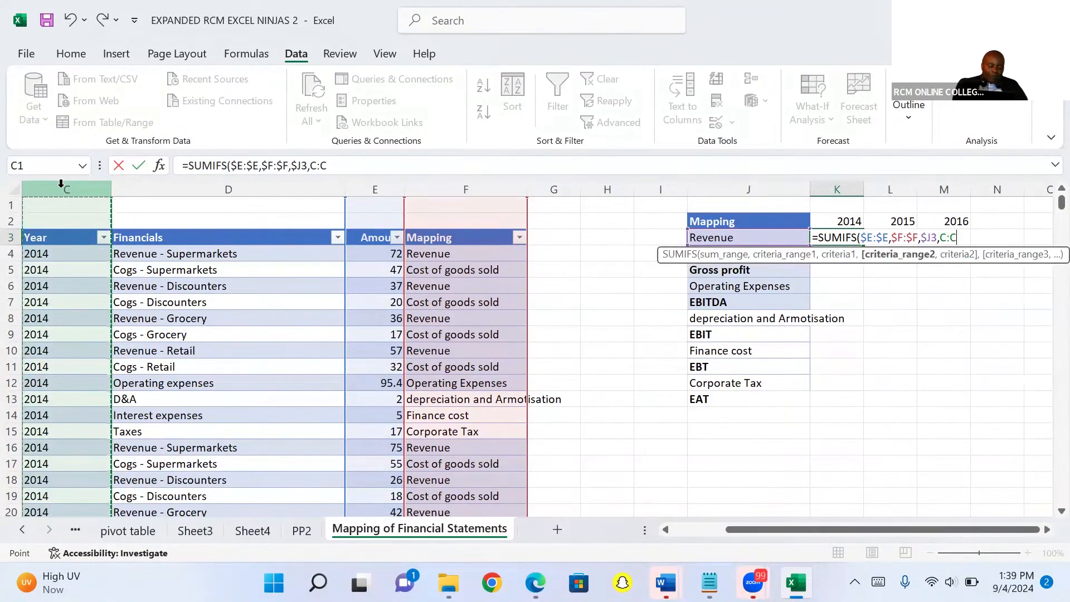
key(F4)
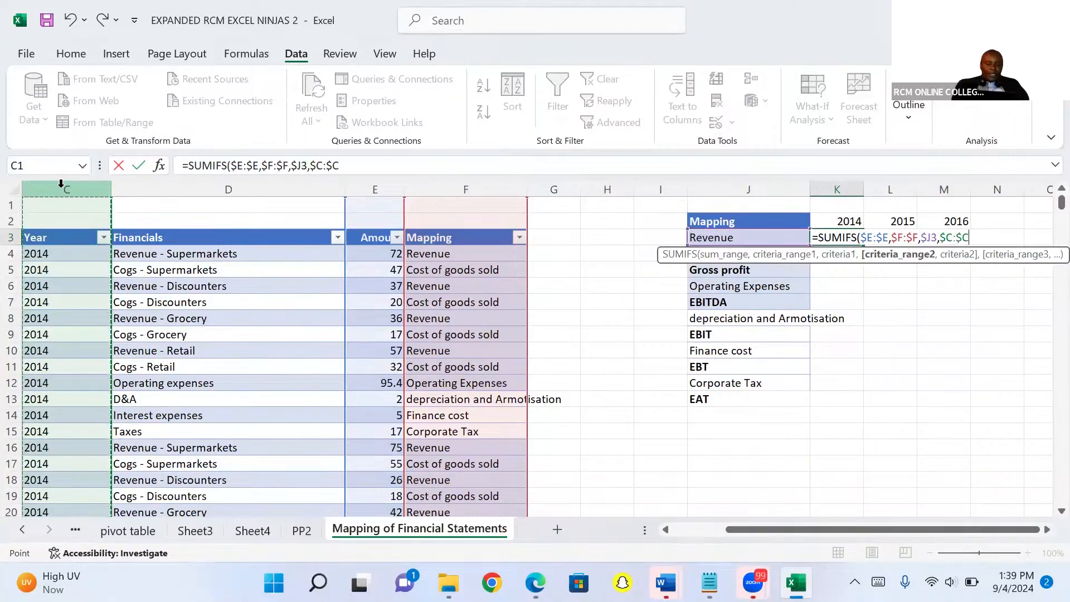
text(,)
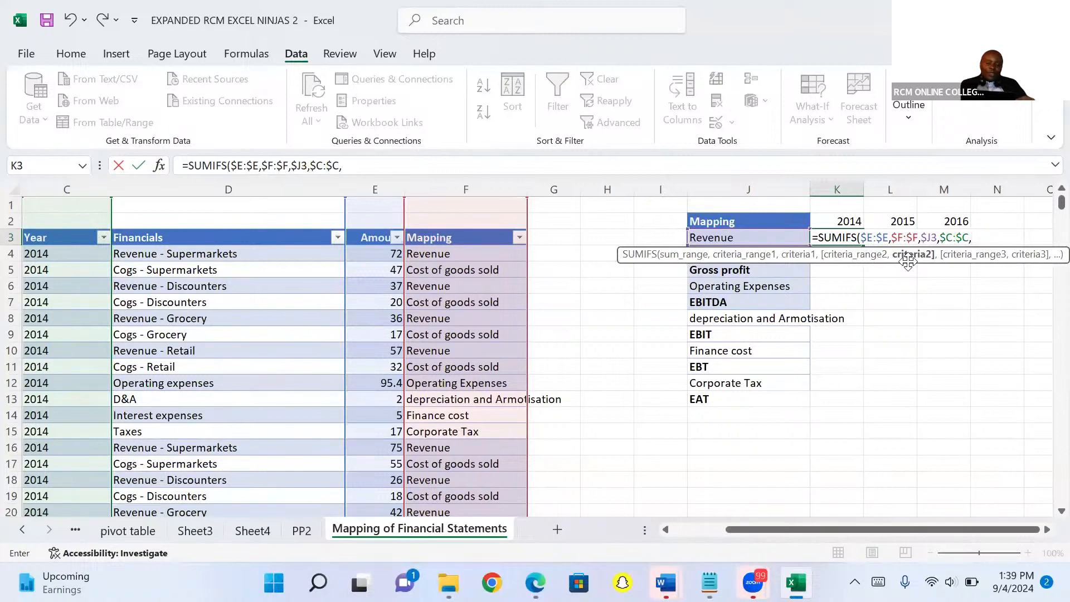
click(846, 223)
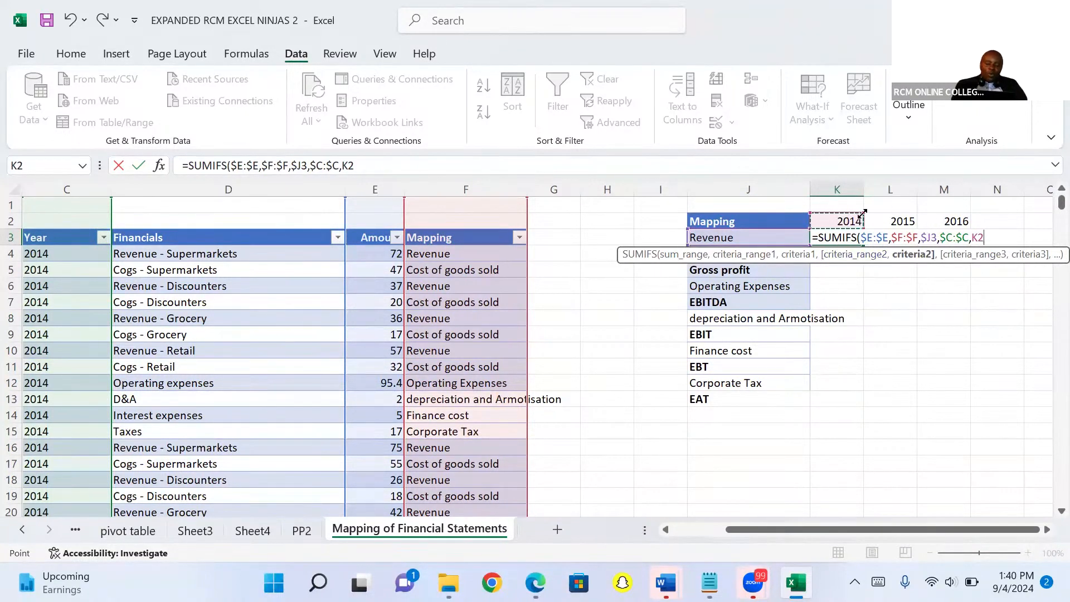
click(979, 238)
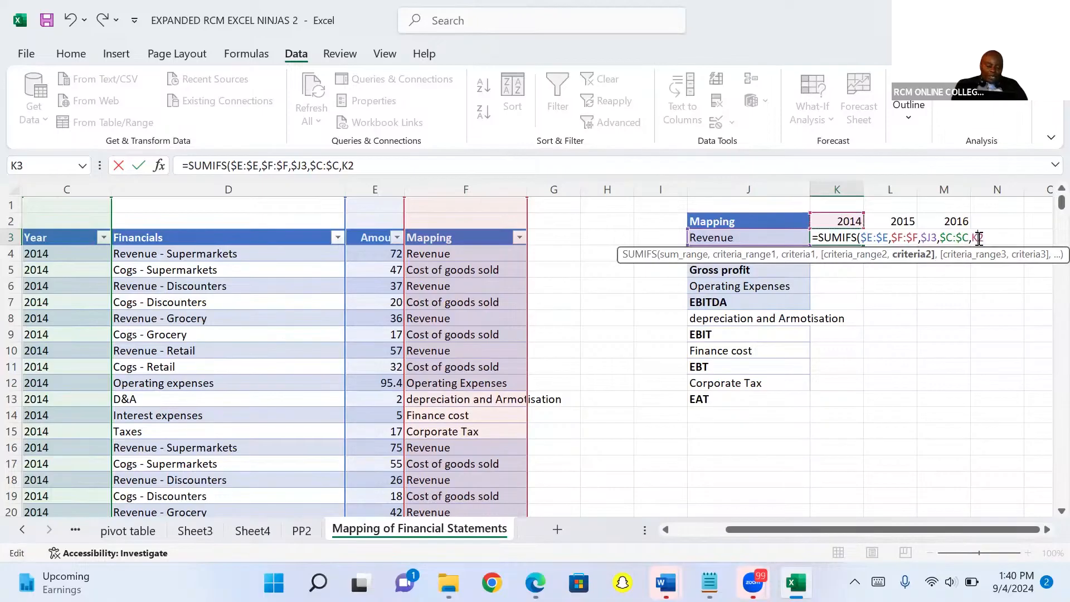
text($)
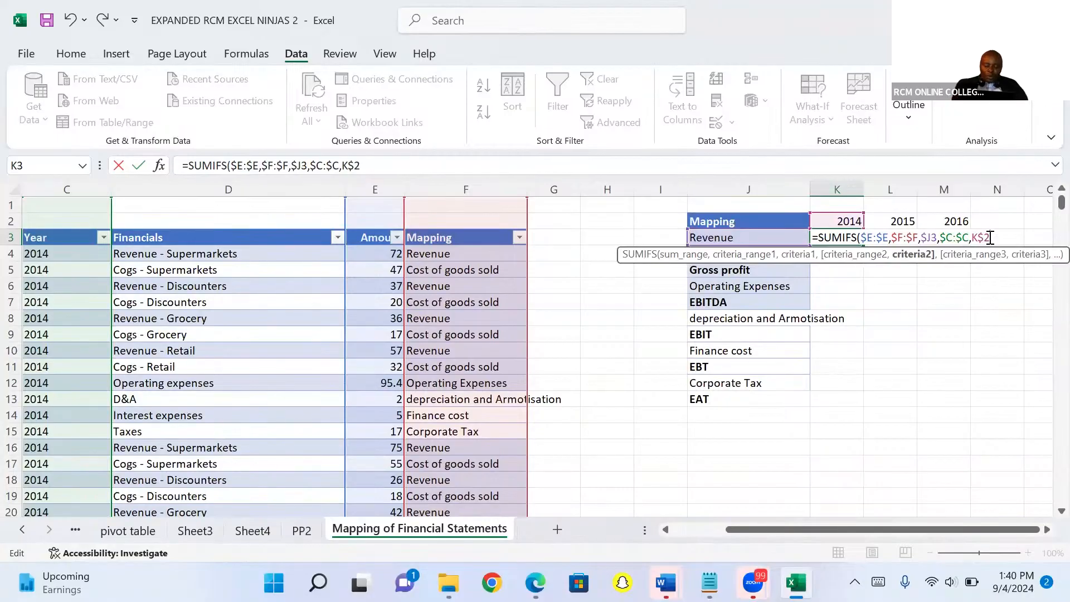
text())
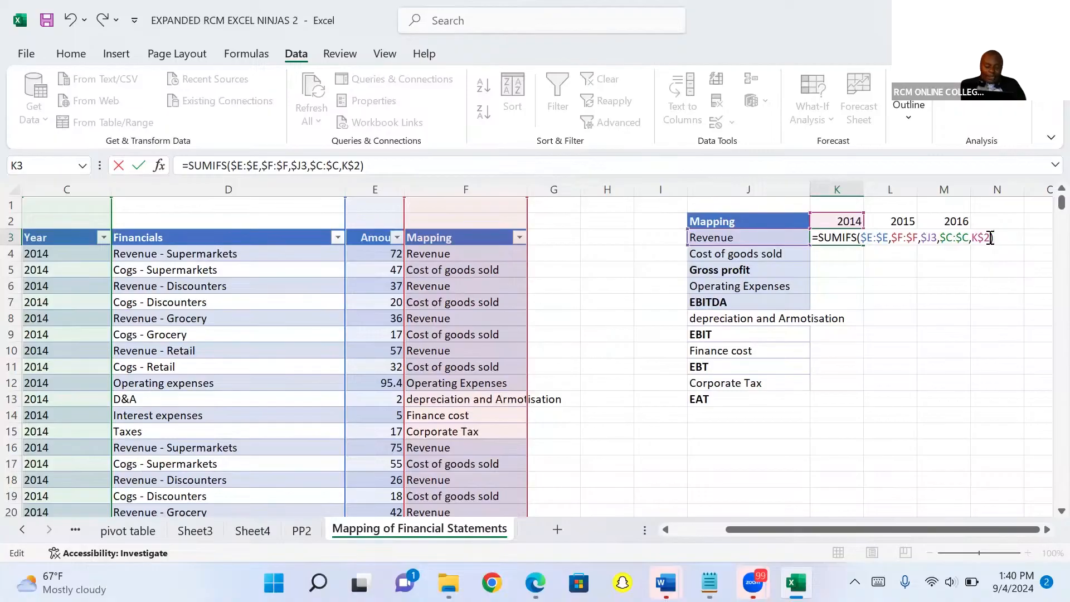
key(ctrl+Return)
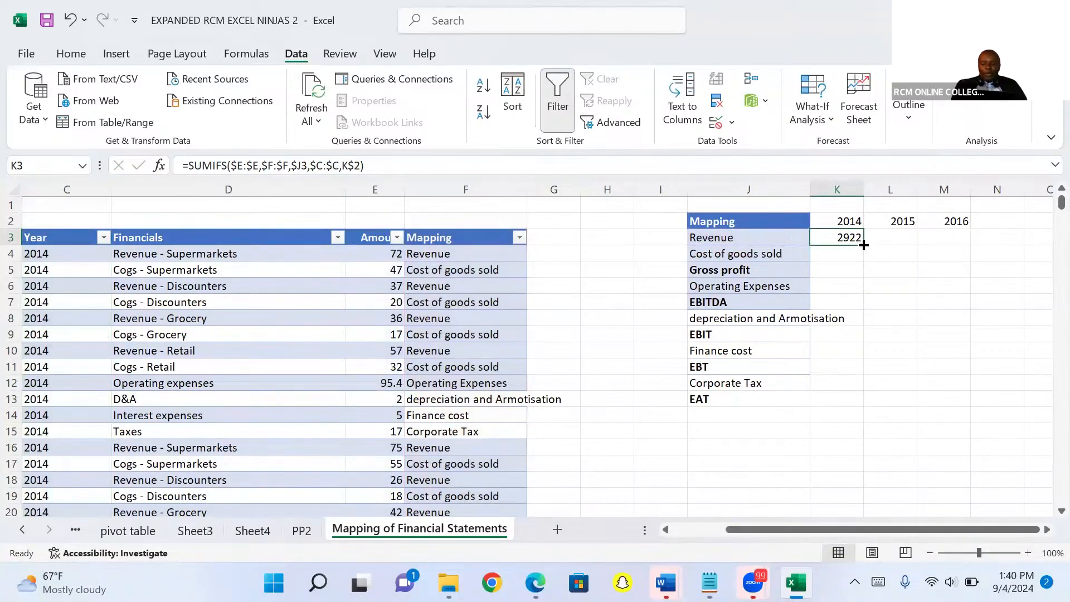
drag(864, 245, 1001, 410)
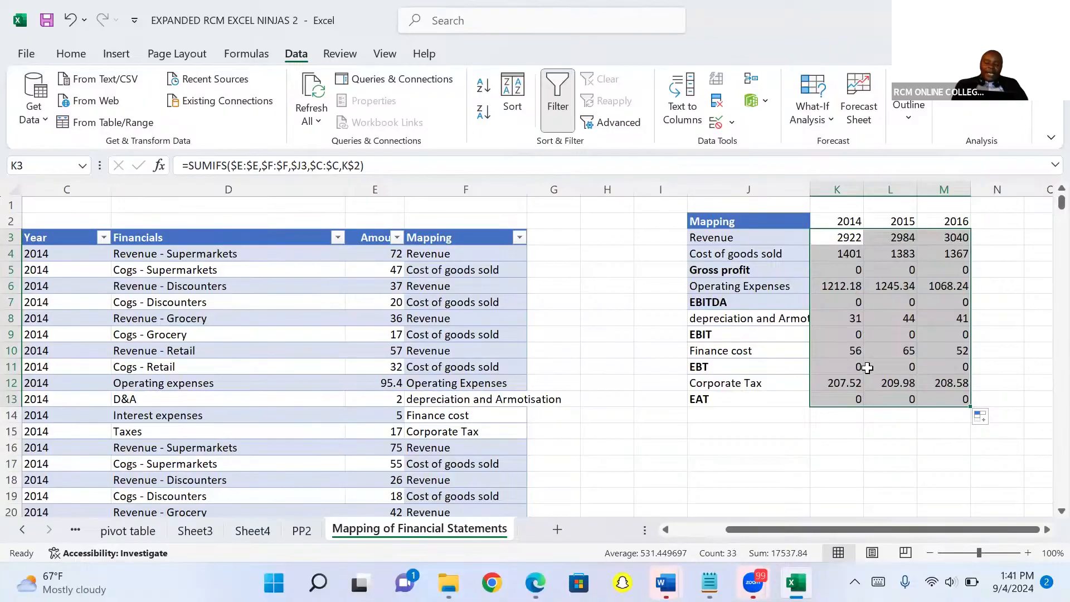
Multiply the Cost of goods sold SUMIFS formula in K4 by -1 and fill it through K4:M13
click(841, 255)
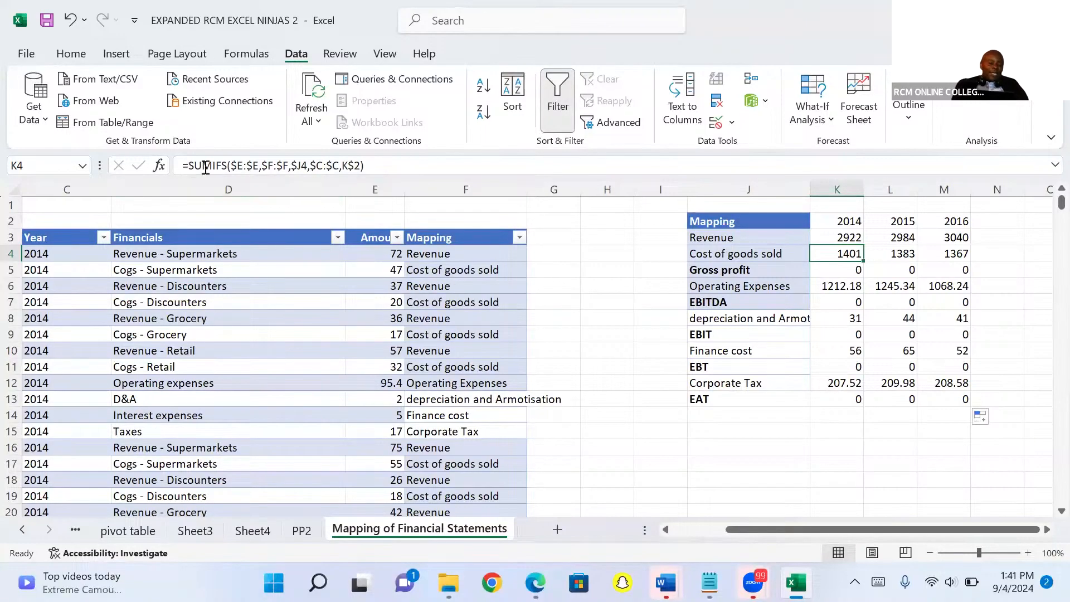
click(369, 165)
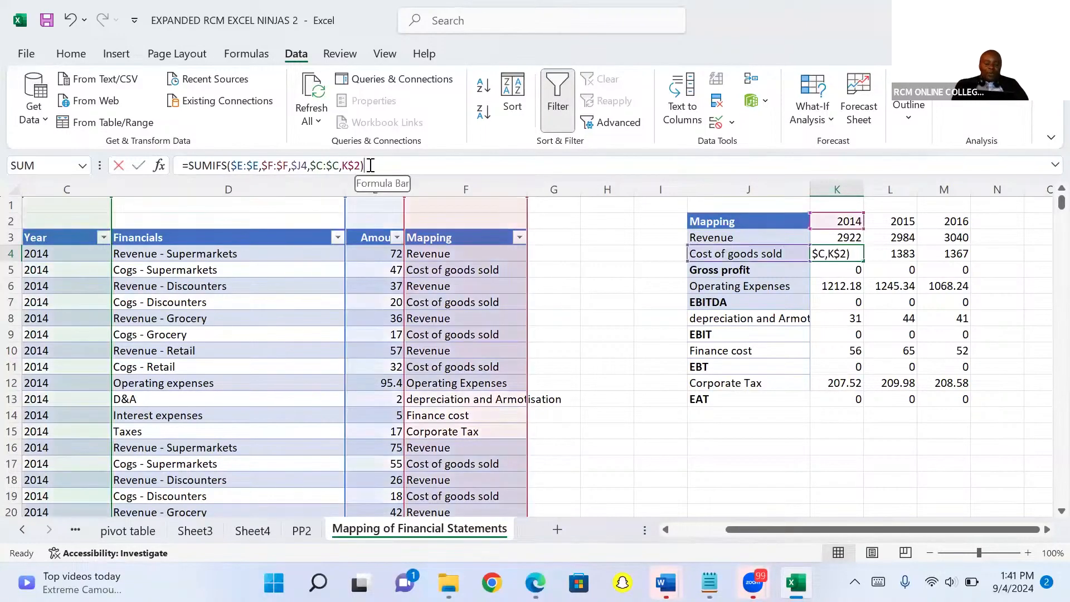
text(*)
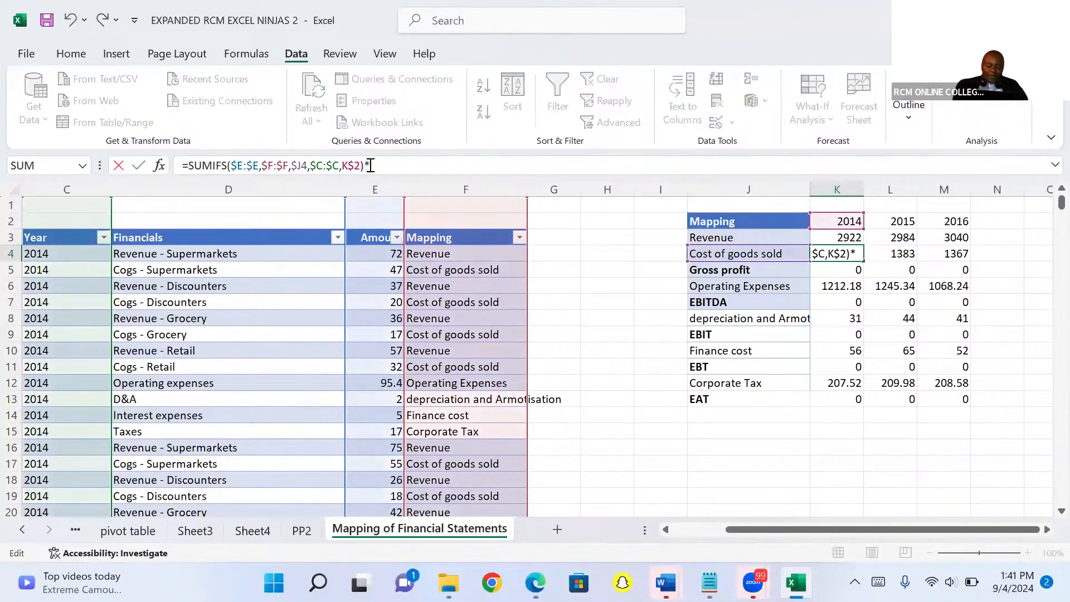
text(1)
key(ctrl+Return)
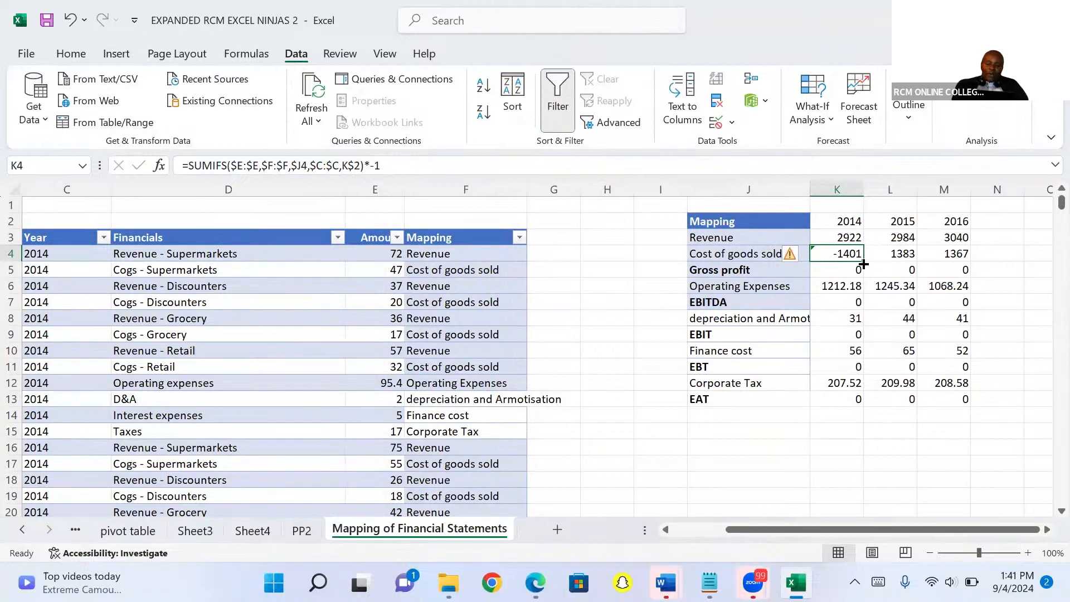
drag(862, 260, 950, 266)
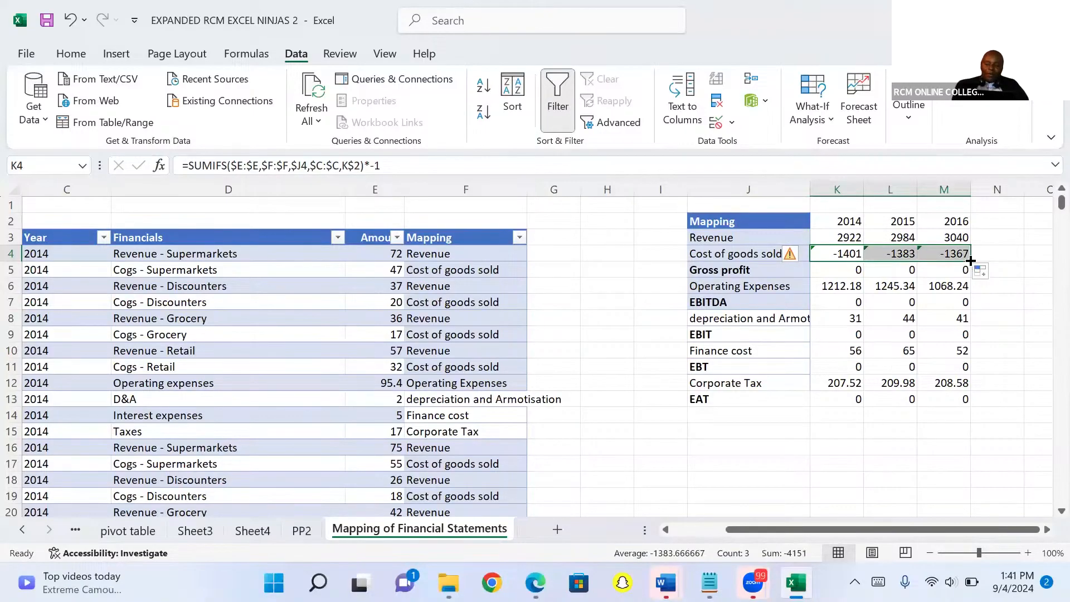
drag(970, 260, 988, 401)
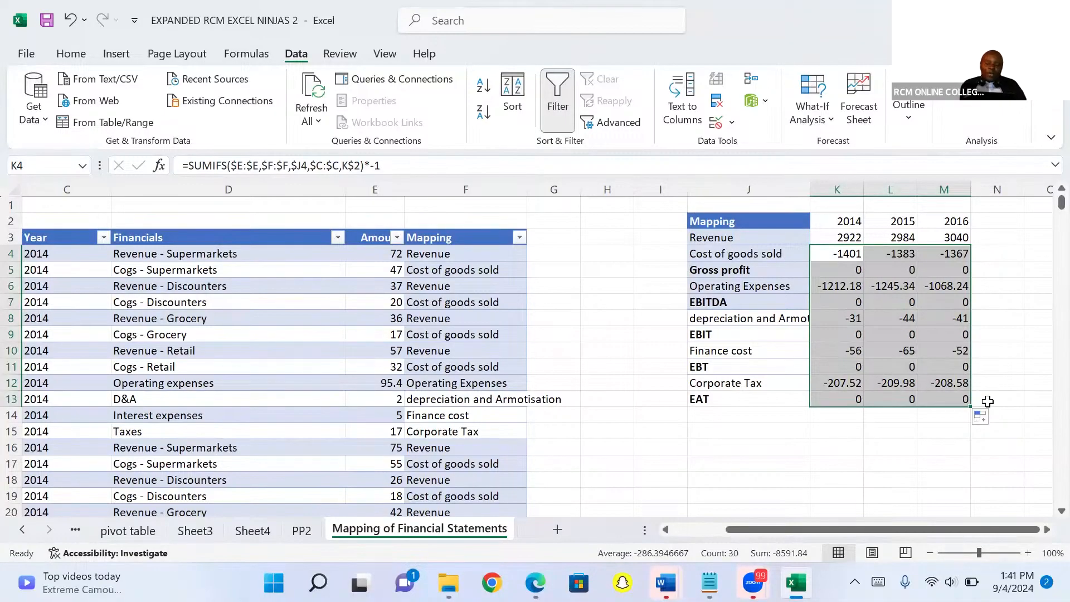
Calculate Gross profit in bold across K5:M5 by summing Revenue and Cost of goods sold, starting with =SUM(K3:K4)
click(841, 269)
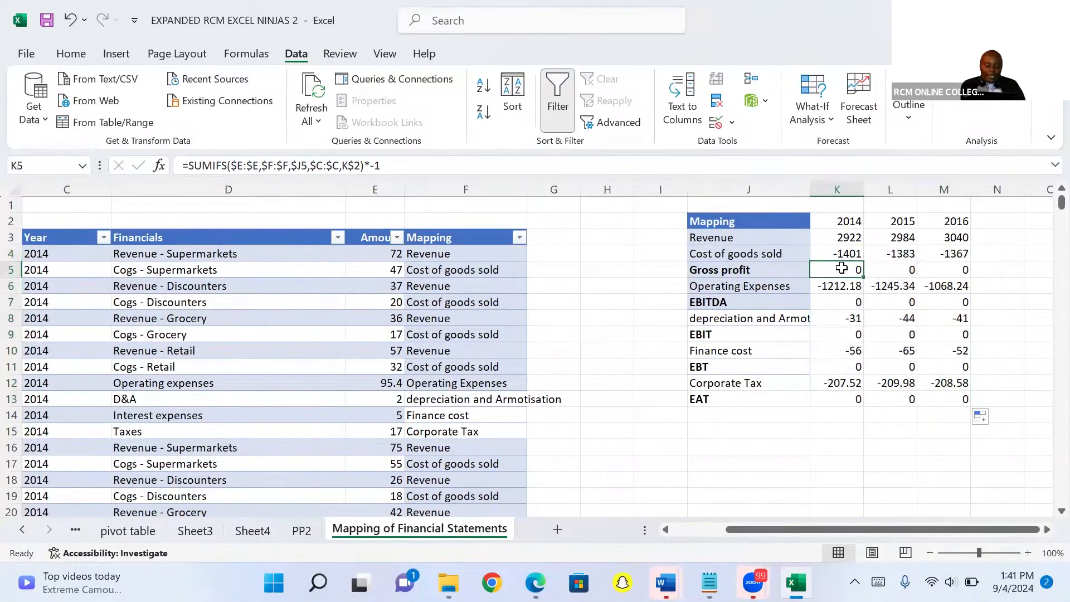
key(alt+equal)
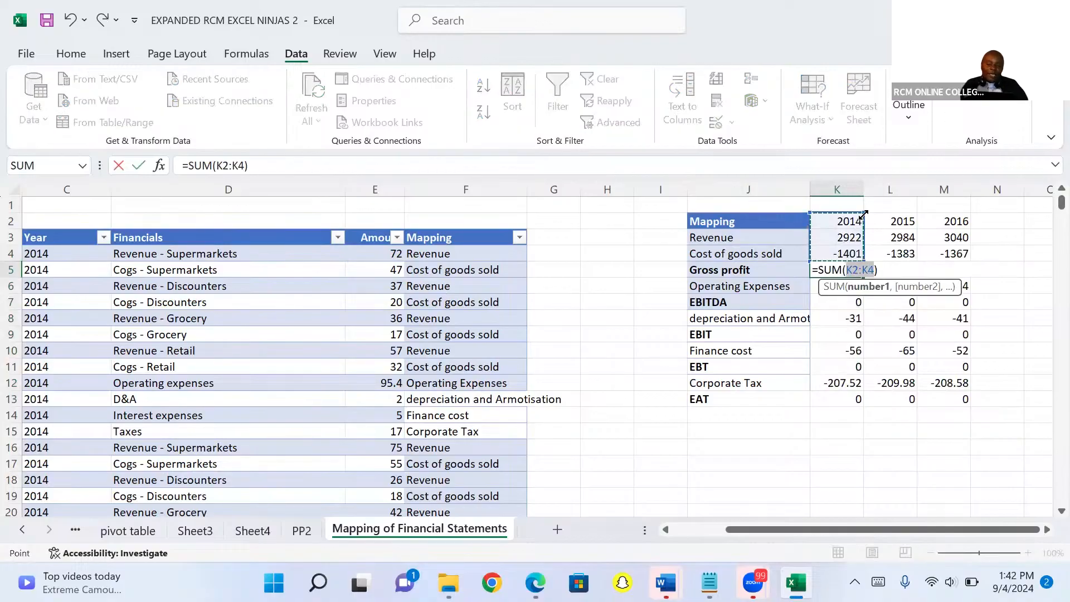
drag(864, 213, 862, 235)
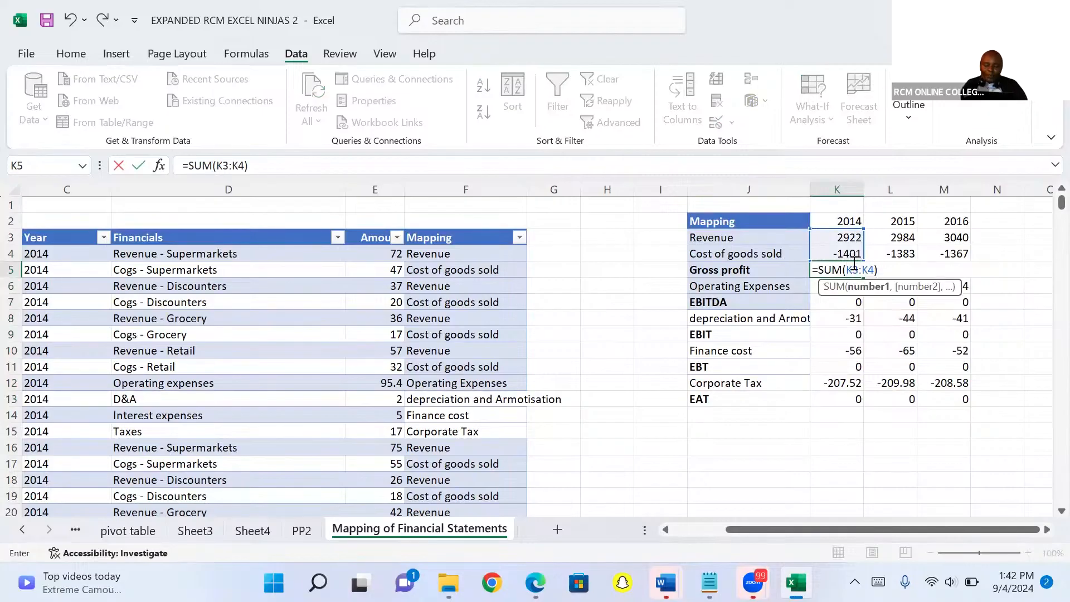
key(ctrl+Return)
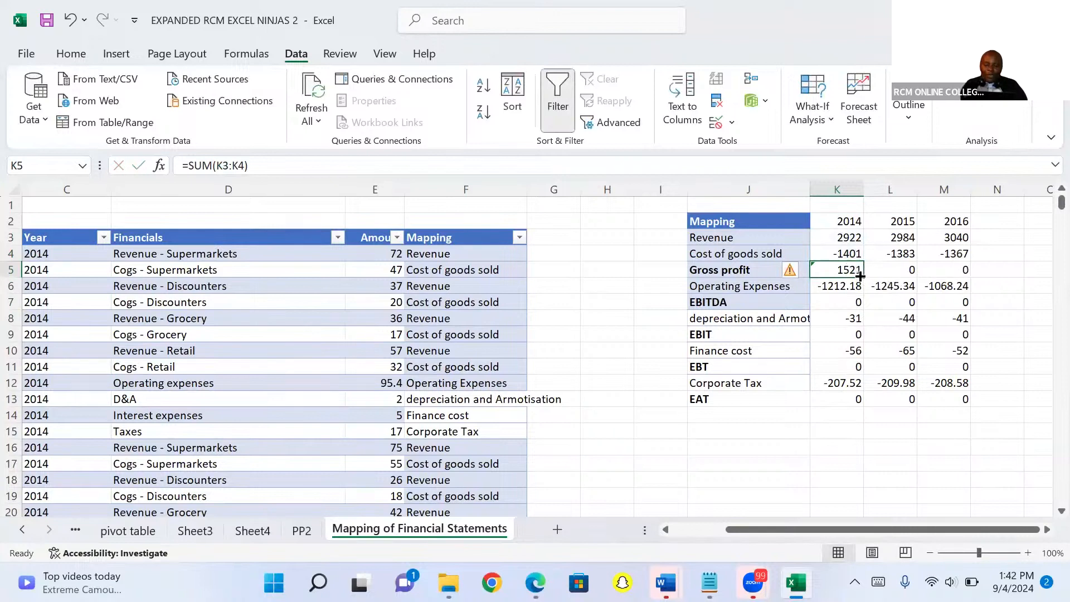
drag(862, 275, 955, 269)
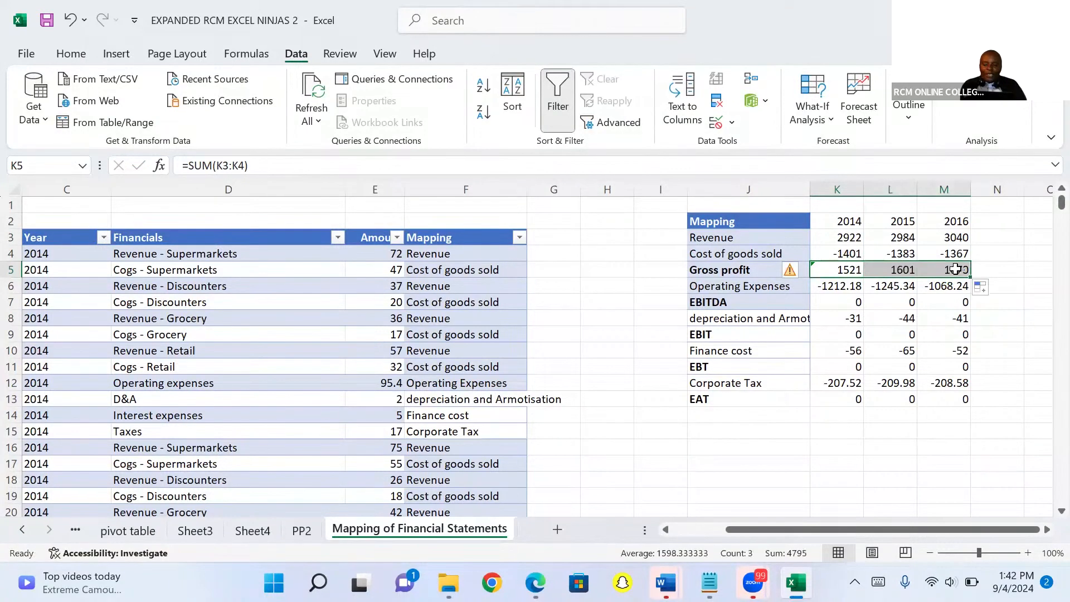
key(ctrl+b)
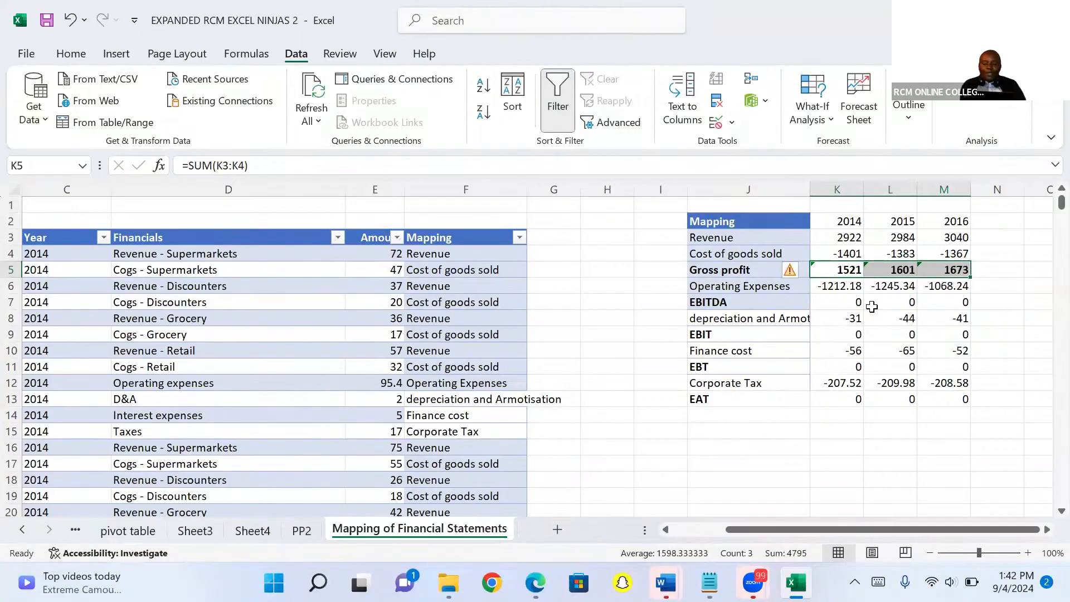
Calculate EBITDA in bold across K7:M7 by summing Gross profit and Operating Expenses, starting with =SUM(K5:K6)
click(848, 301)
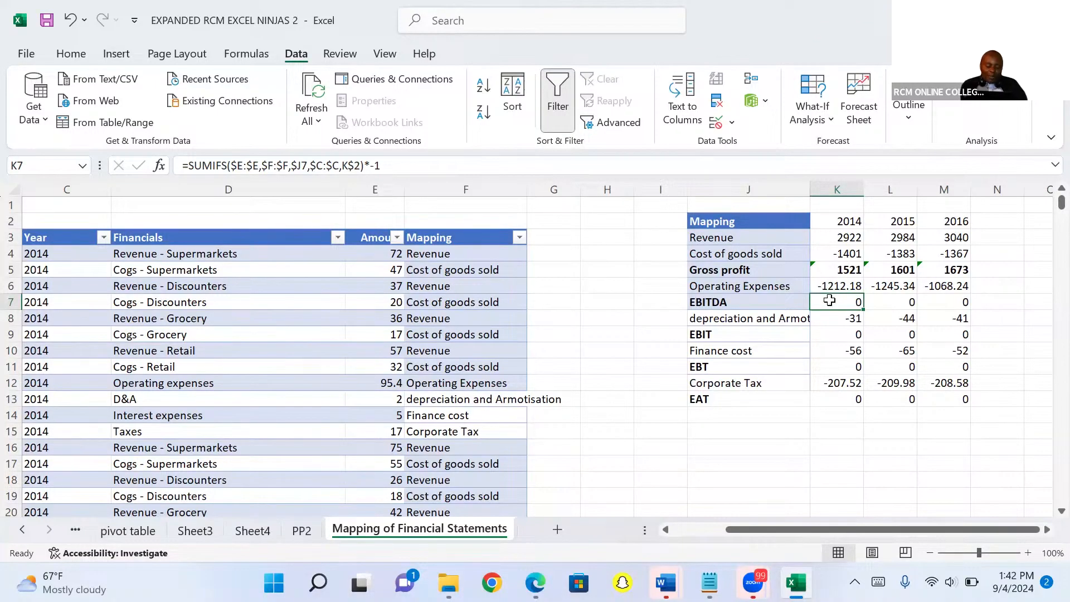
key(alt+equal)
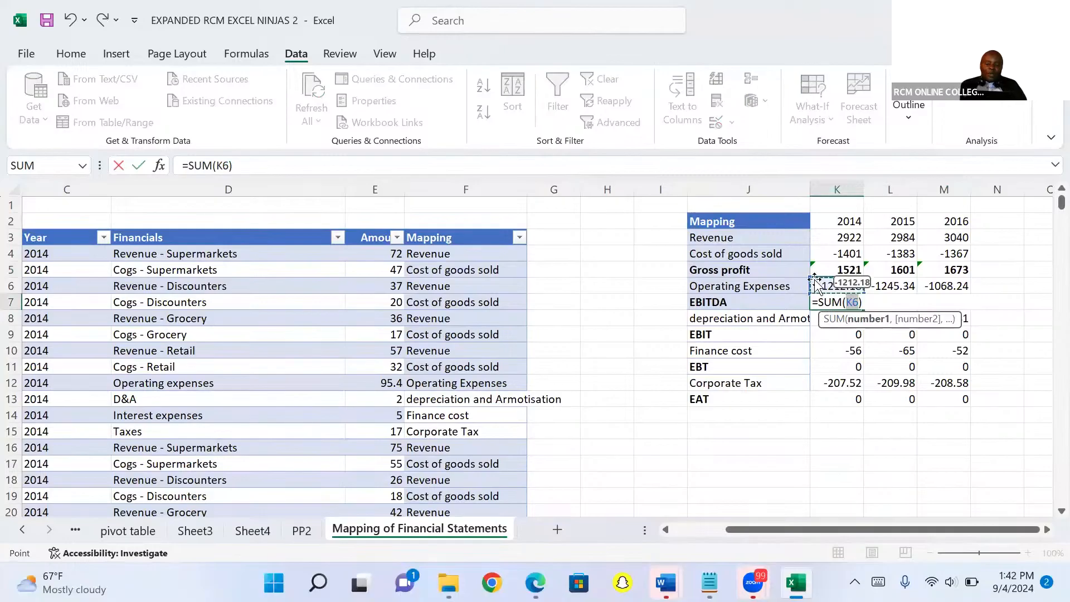
click(863, 277)
drag(863, 276, 864, 261)
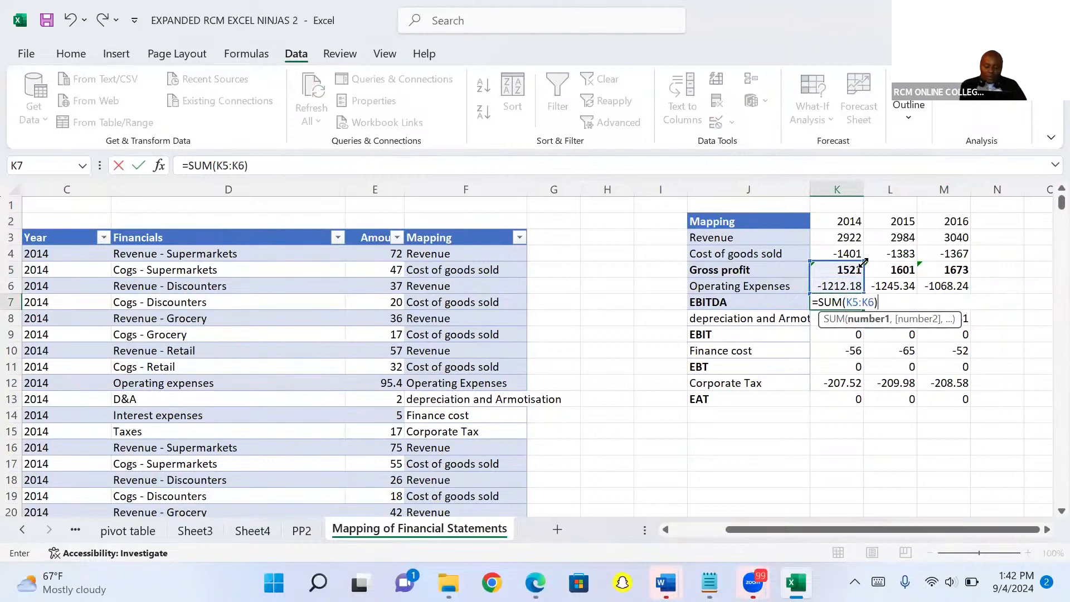
key(ctrl+Return)
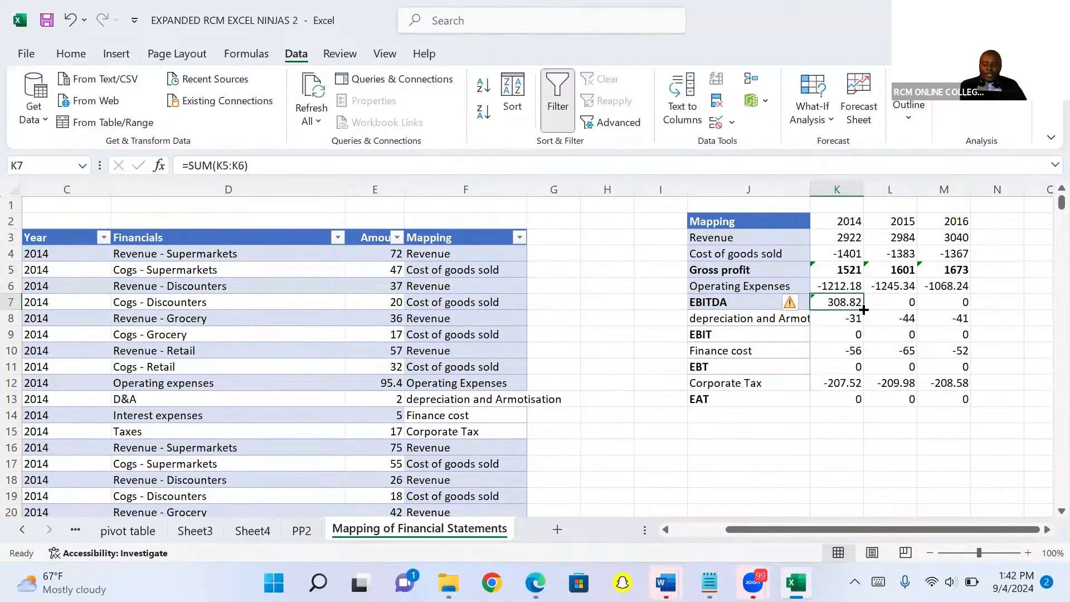
drag(863, 309, 961, 302)
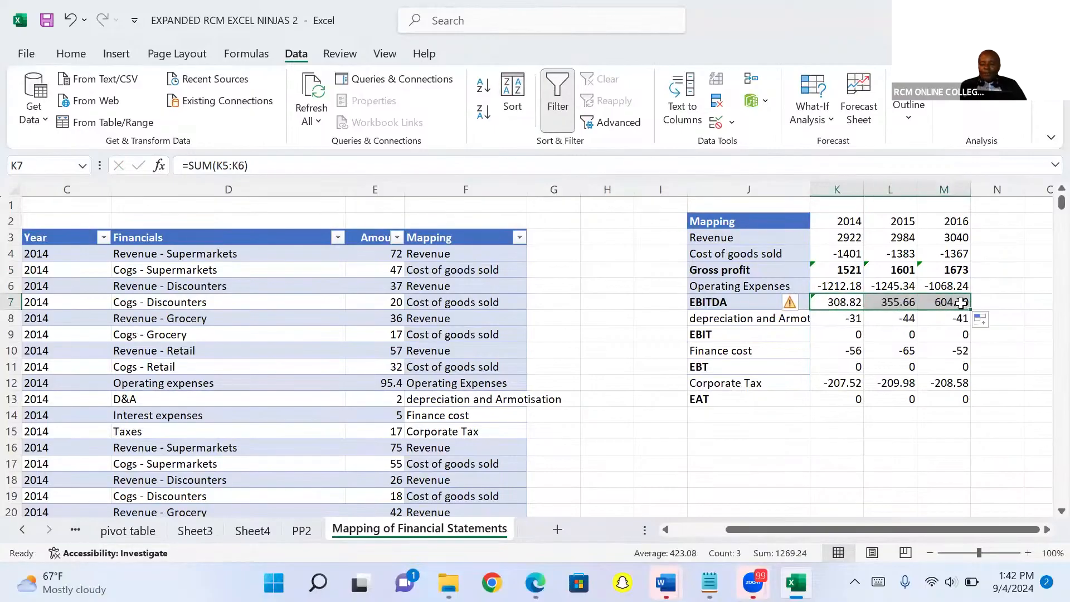
key(ctrl+b)
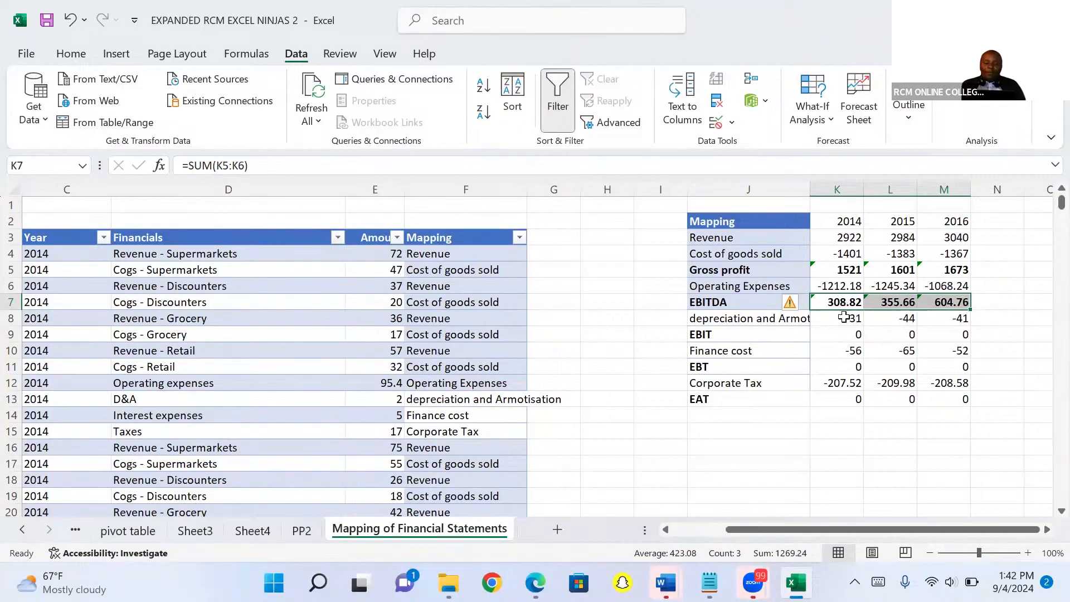
Calculate EBIT across K9:M9 by summing EBITDA and the depreciation line, starting with =SUM(K7:K8)
click(855, 334)
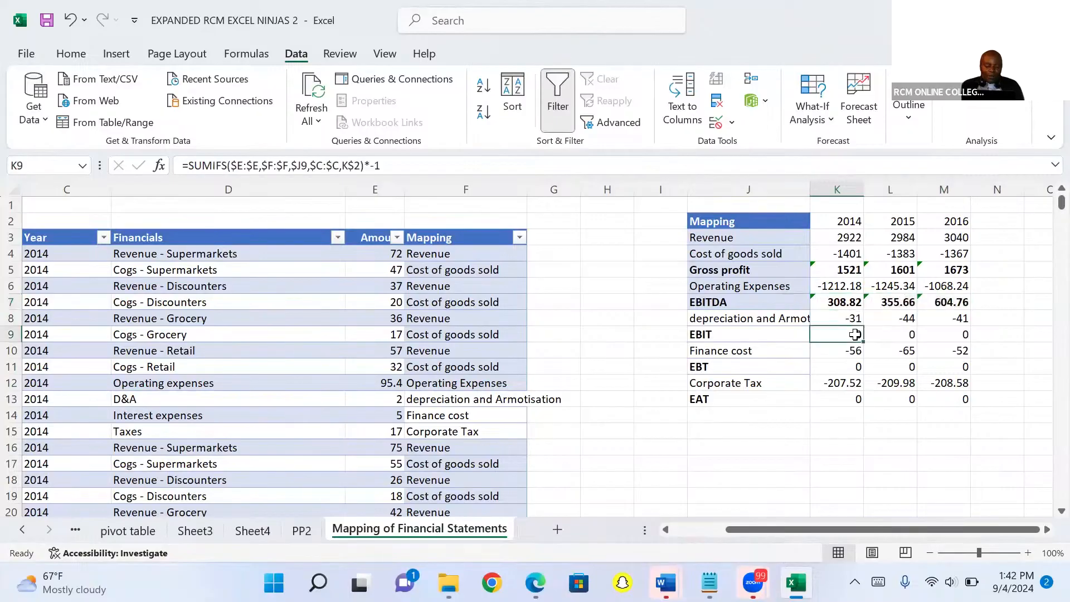
text(=SUM()
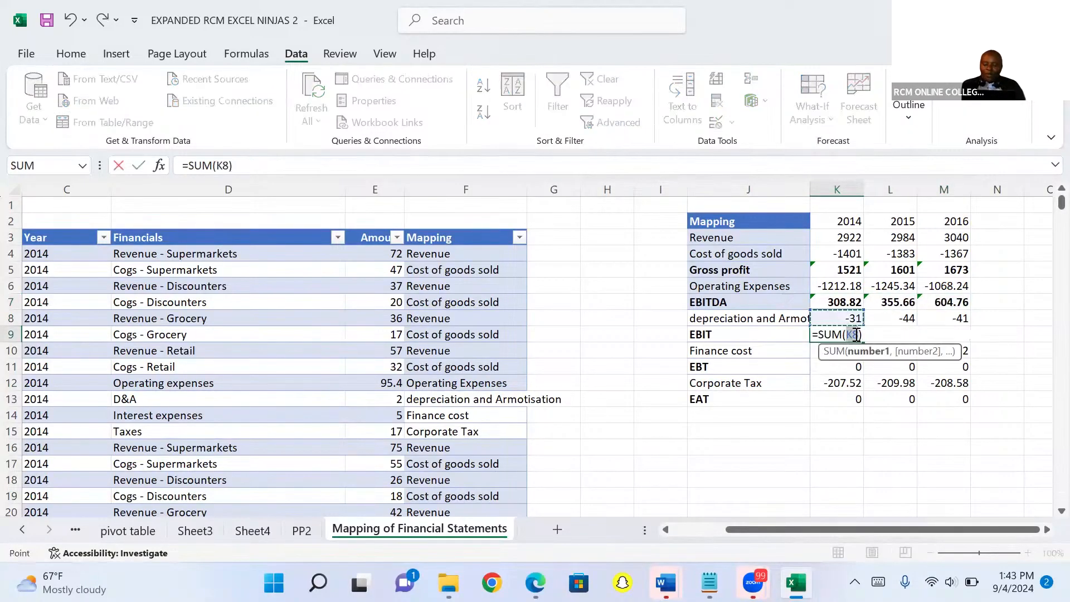
click(861, 312)
drag(863, 310, 868, 306)
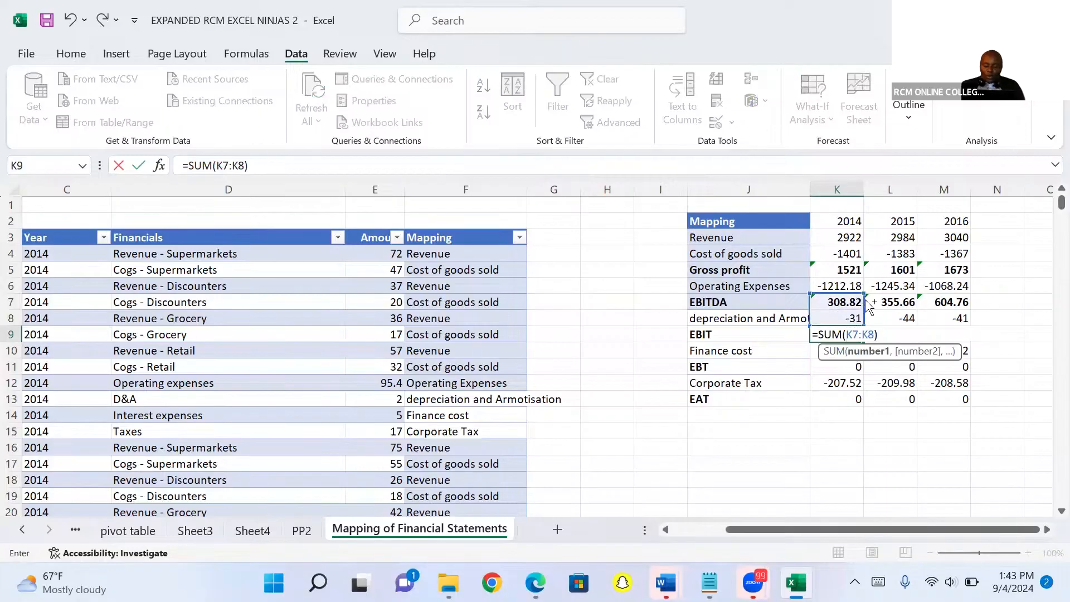
key(ctrl+Return)
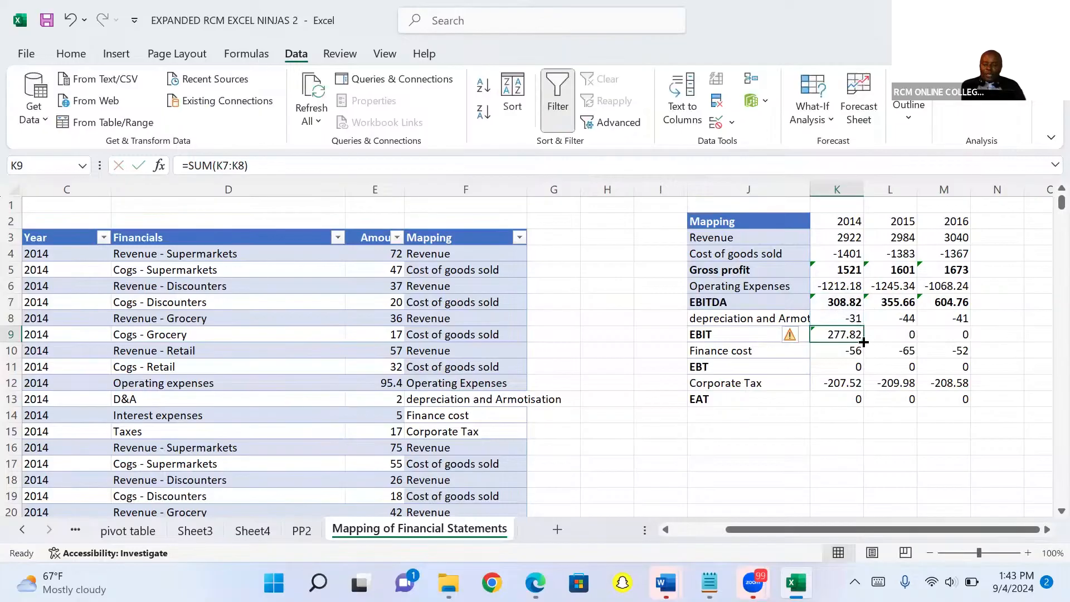
drag(863, 339, 964, 344)
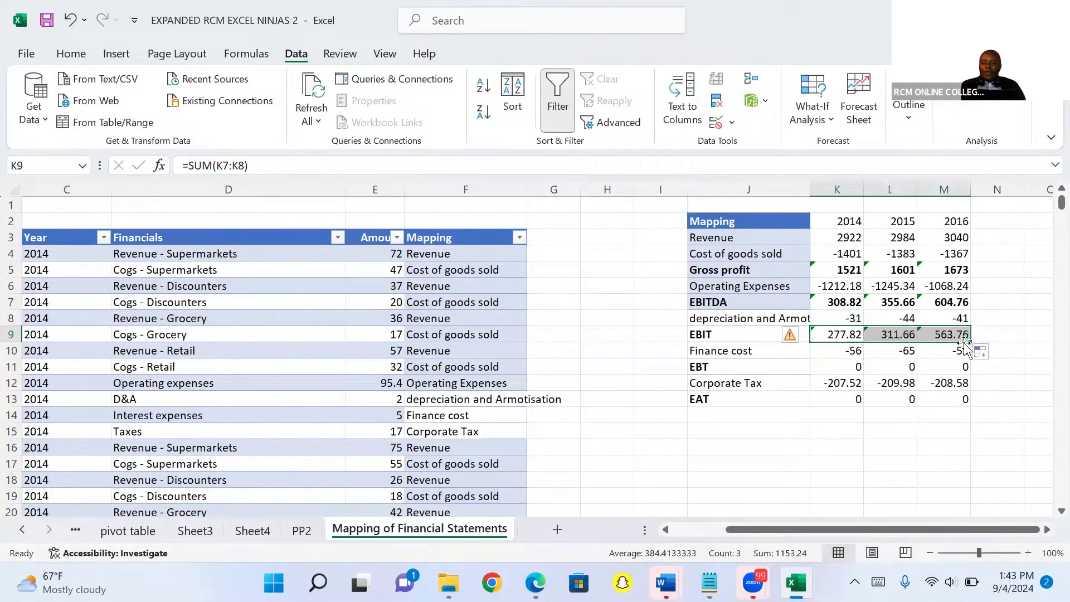
Calculate EBT across K11:M11 by summing EBIT and Finance cost, starting with =SUM(K9:K10)
click(854, 368)
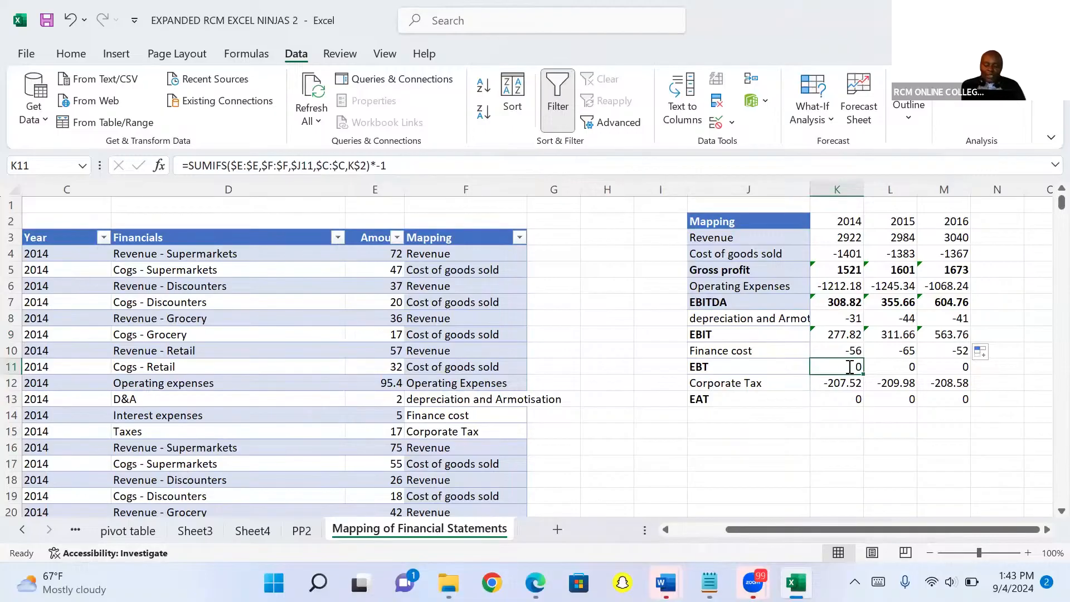
text(=SUM()
click(853, 350)
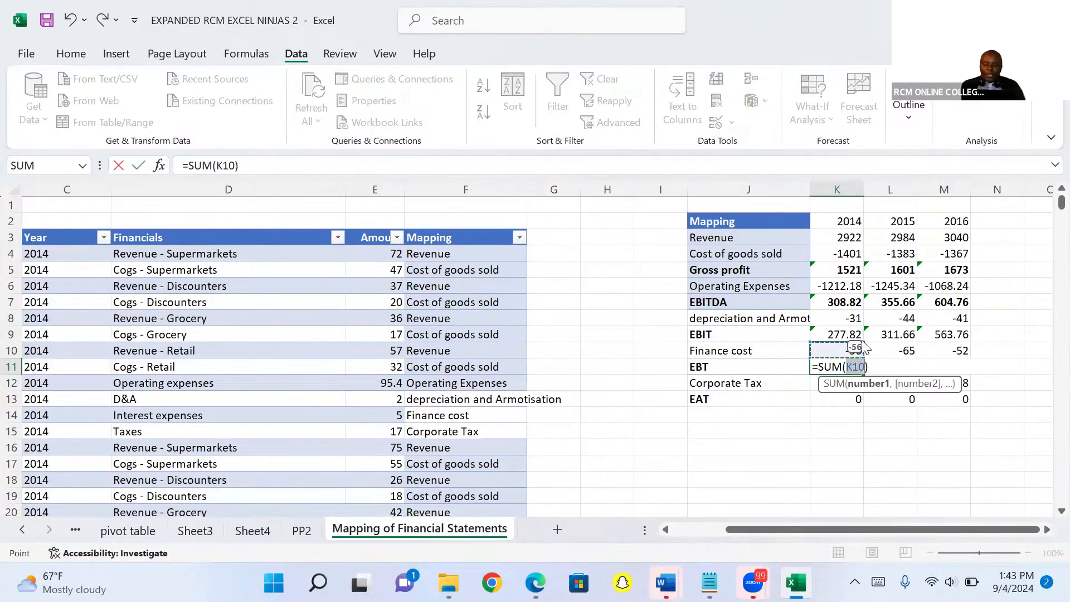
drag(862, 349, 863, 332)
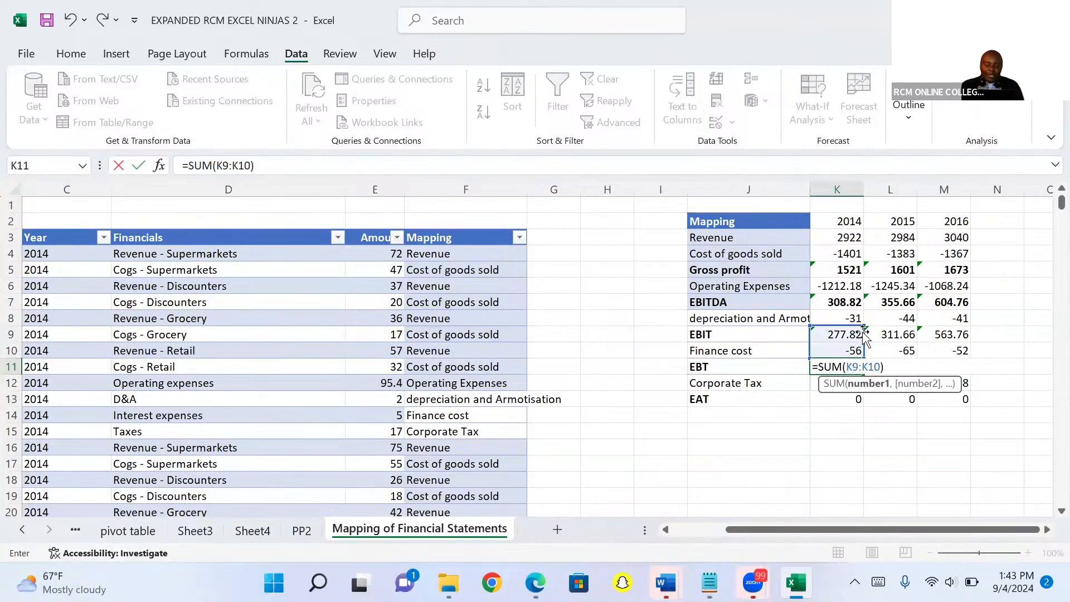
key(ctrl+Return)
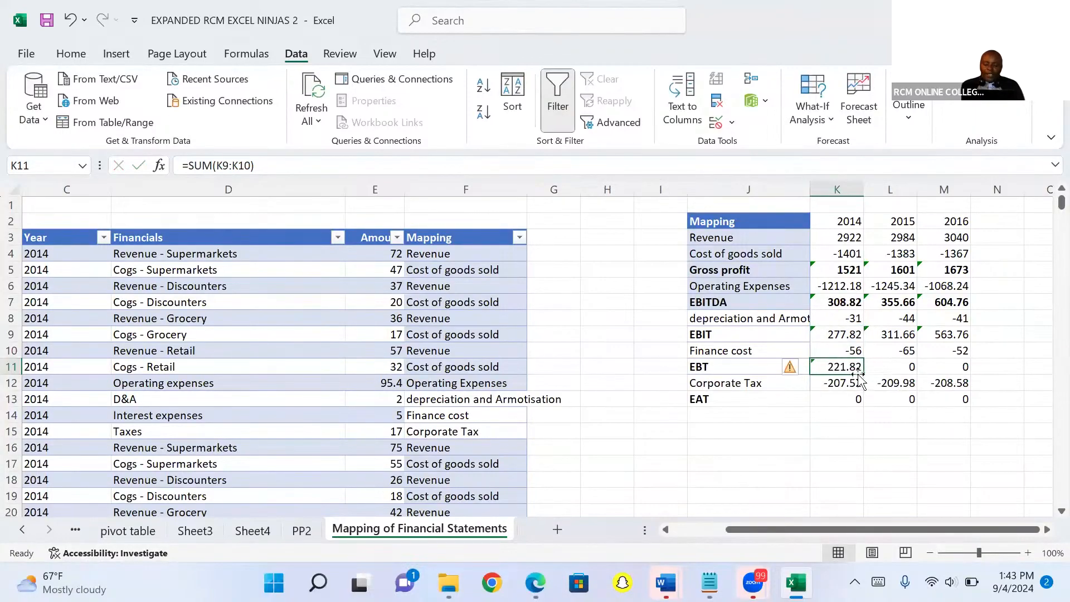
drag(863, 373, 947, 368)
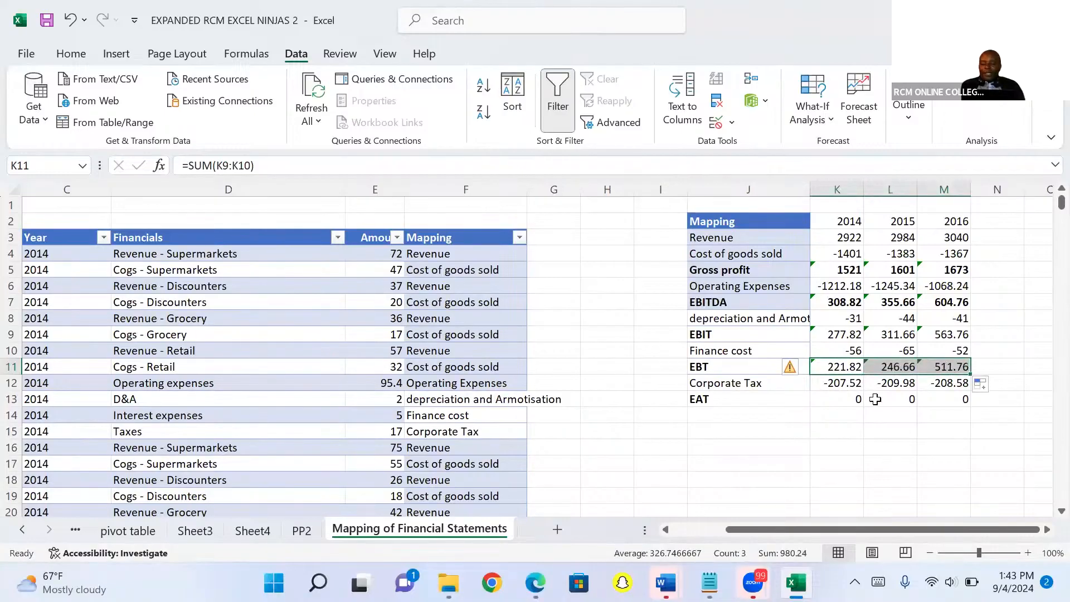
Calculate EAT across K13:M13 by summing EBT and Corporate Tax, starting with =SUM(K11:K12)
click(845, 402)
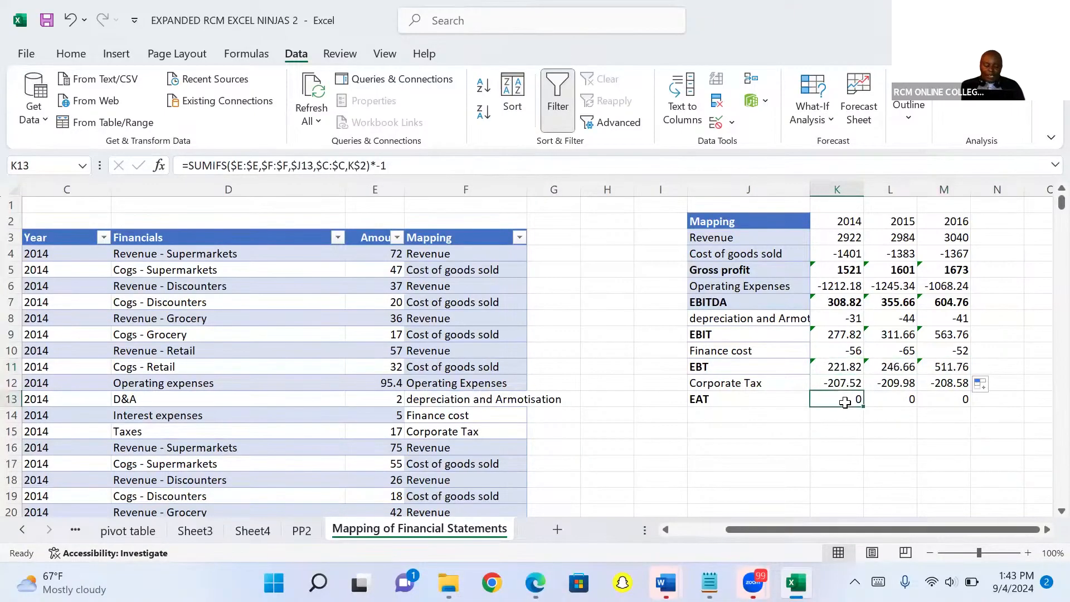
key(alt+equal)
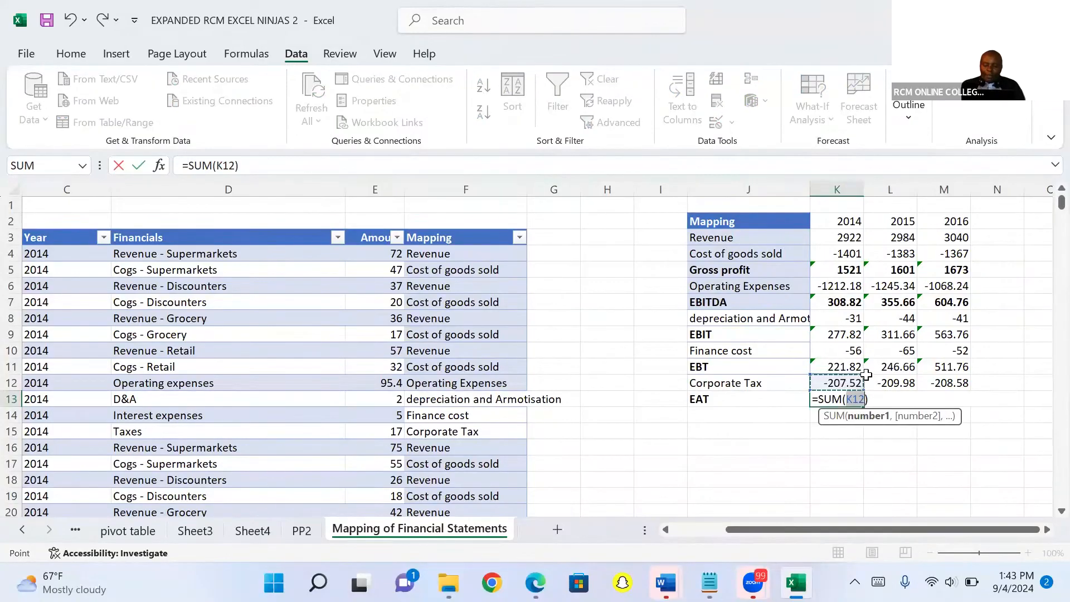
drag(866, 379, 863, 362)
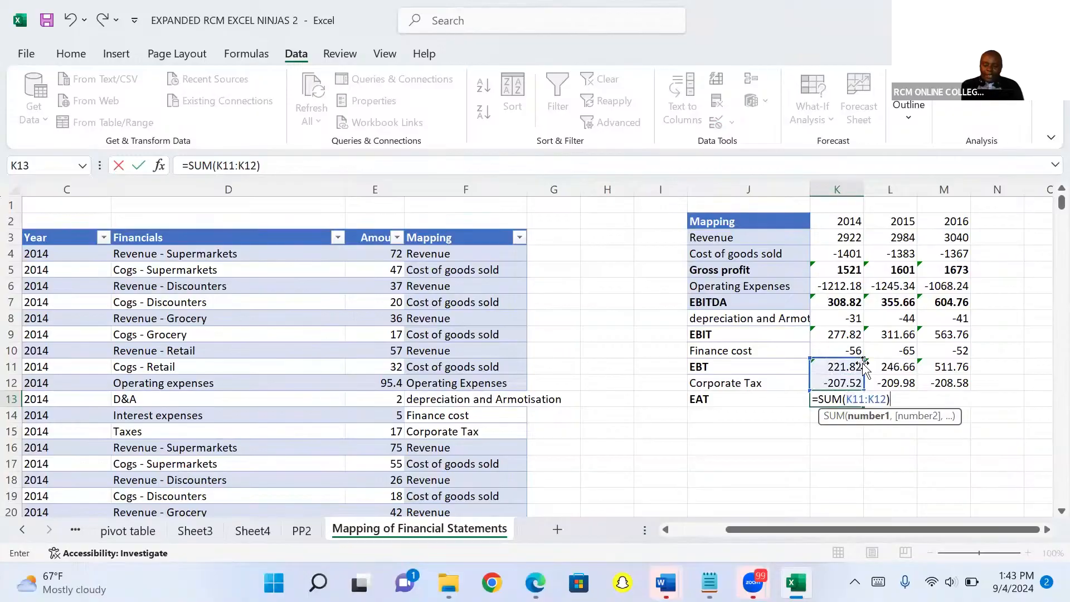
key(ctrl+Return)
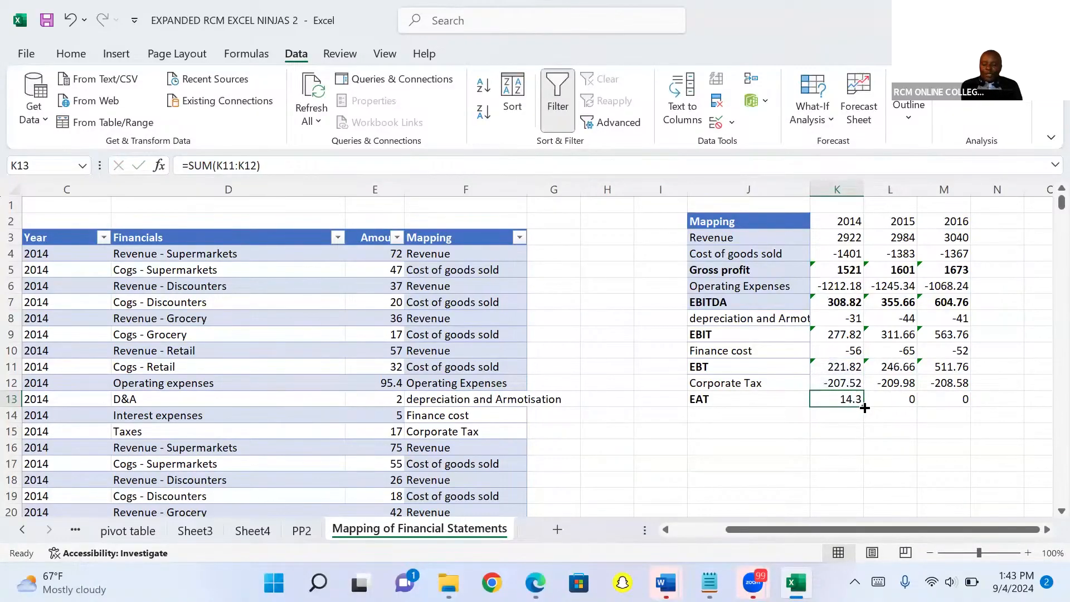
drag(863, 407, 962, 417)
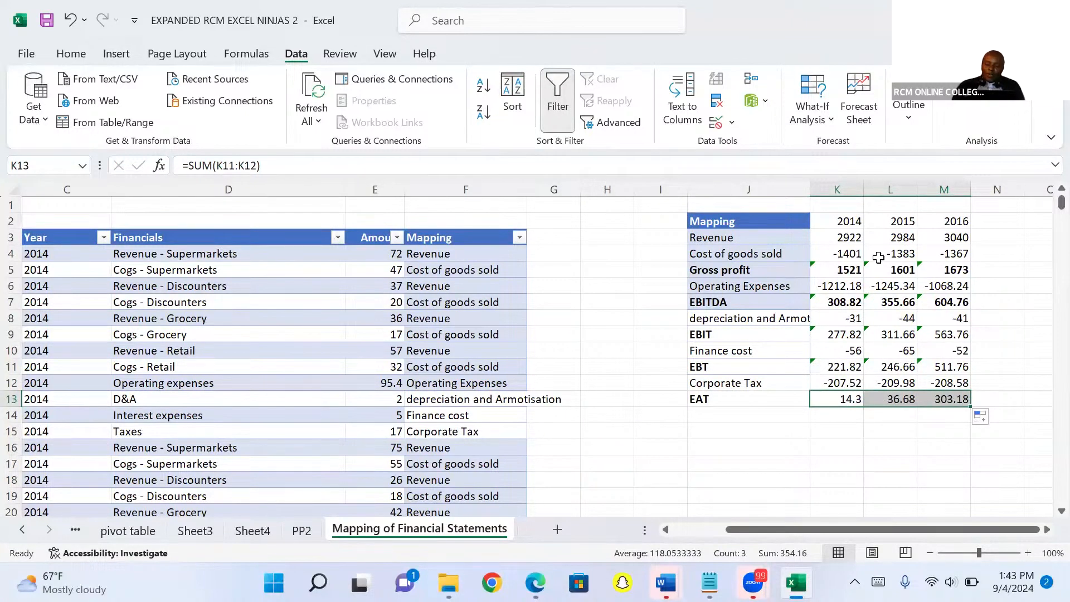
Select the year headings 2014 to 2016 in K2:M2
click(851, 222)
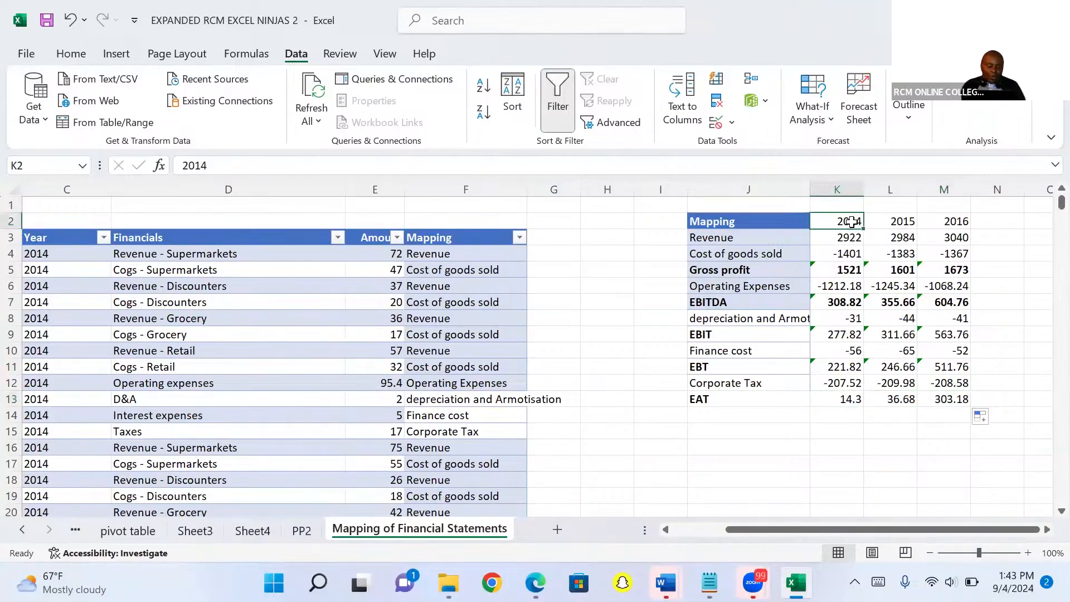
key(shift+Right)
key(shift+Right)
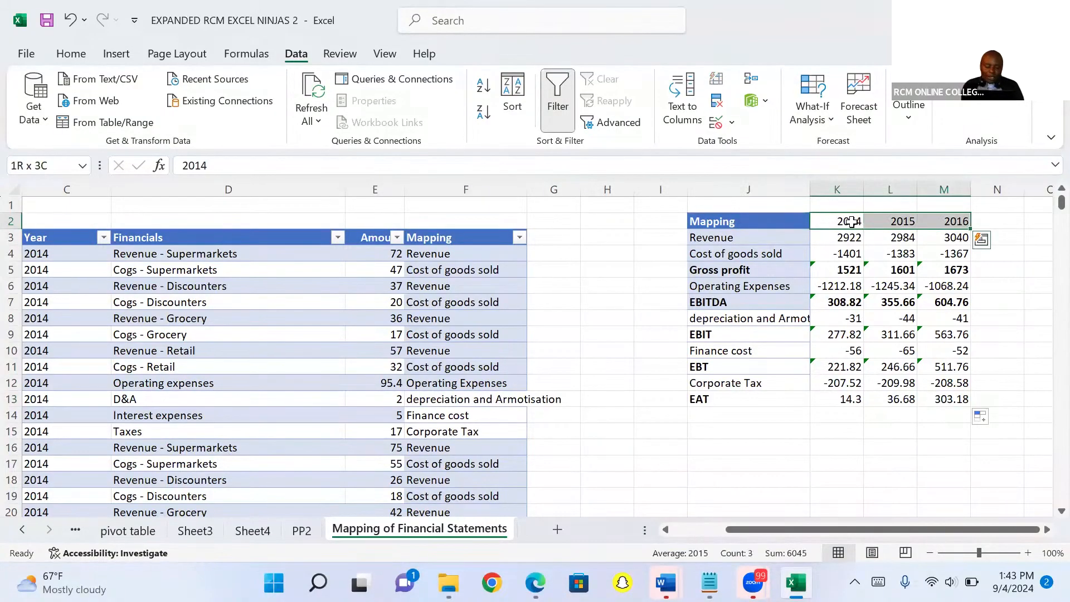
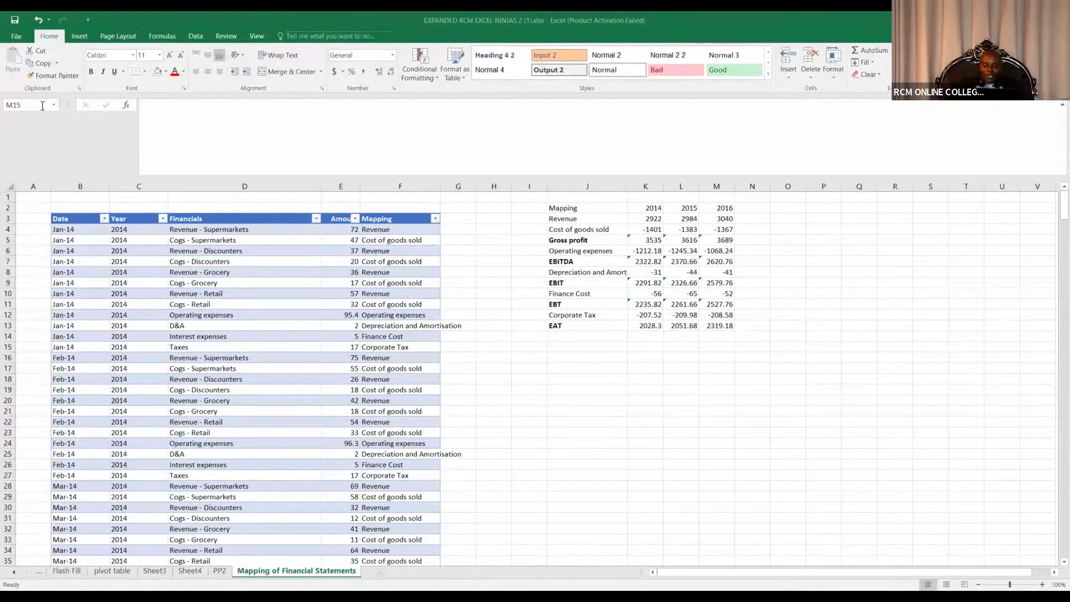
In the workbook EXPANDED RCM EXCEL NINJAS 2 (1).xlsx, examine the Gross profit formula in K5 against its source cells K2:K4 and the year headings
click(597, 352)
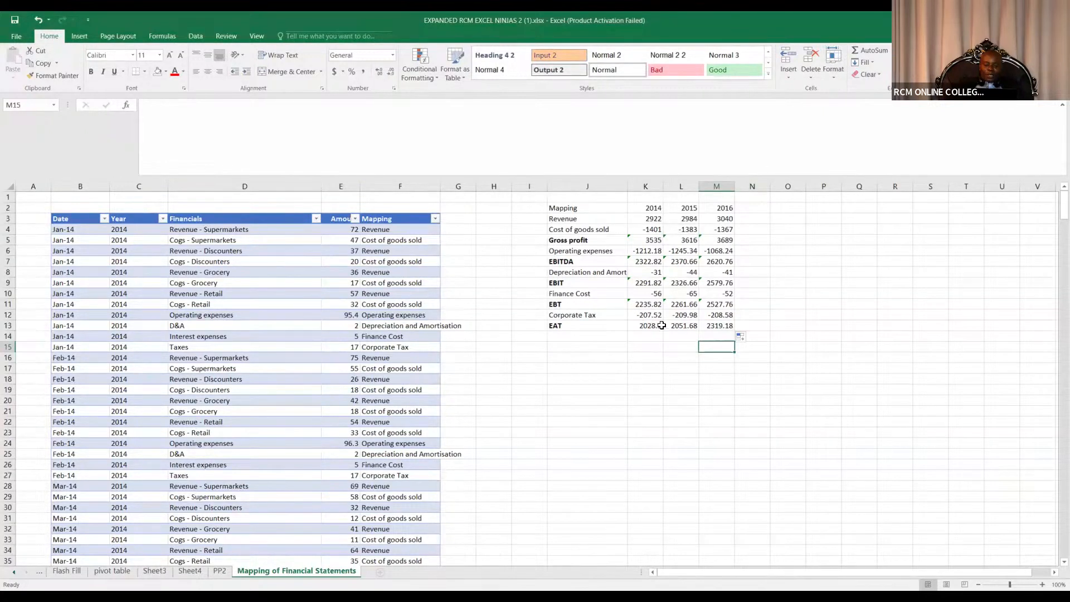
click(645, 238)
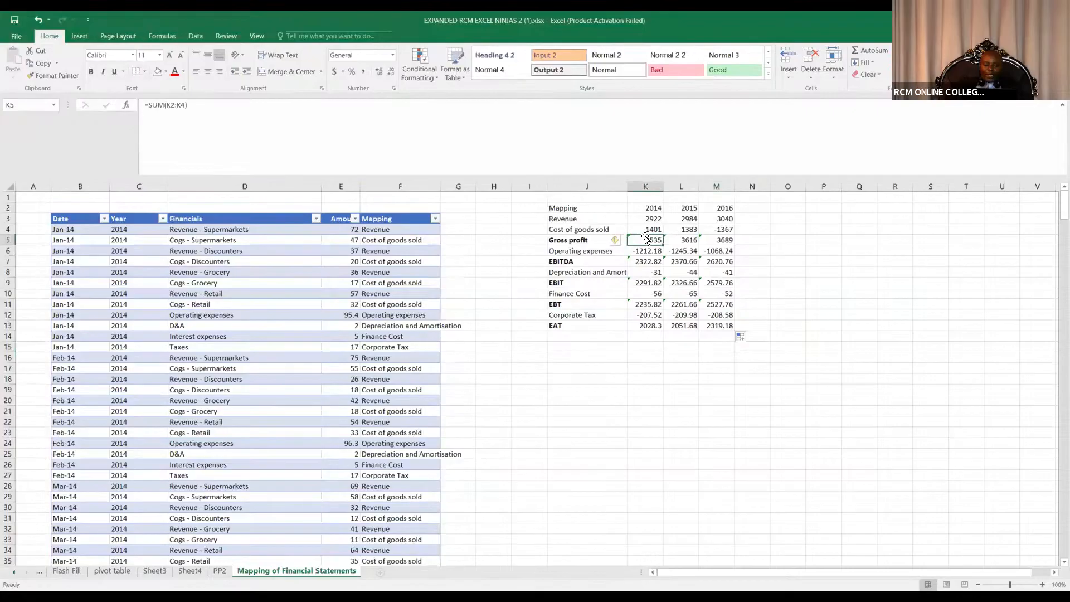
drag(648, 209, 650, 229)
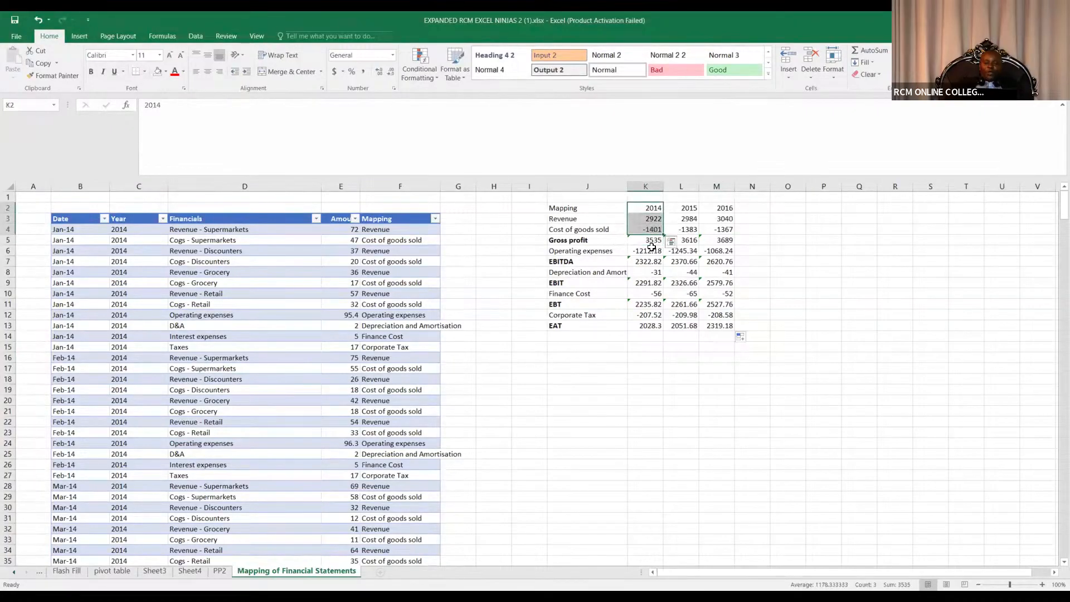
click(651, 243)
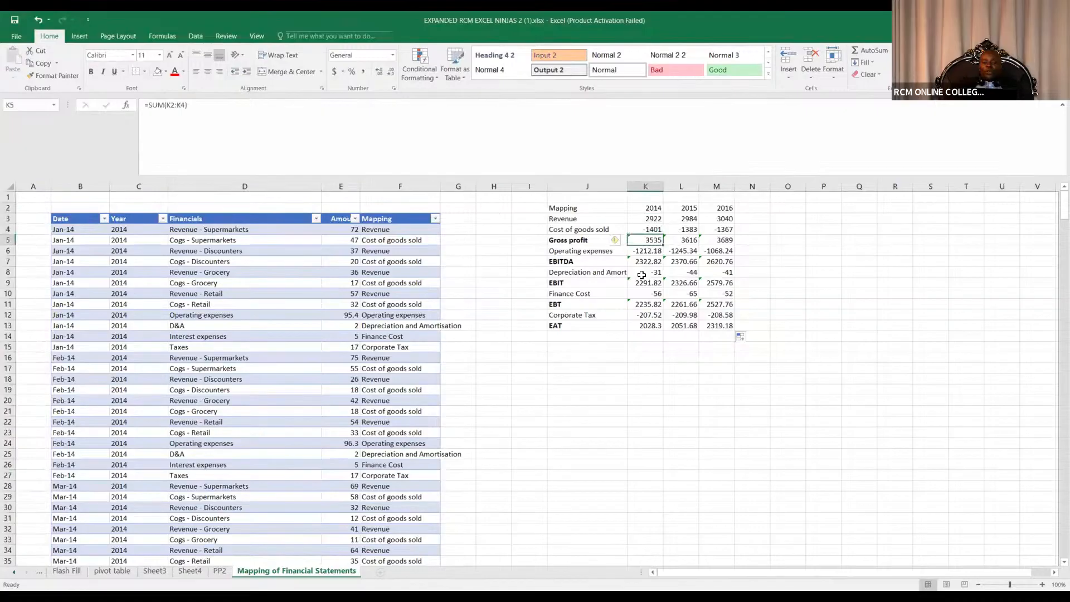
click(753, 249)
drag(612, 212, 717, 211)
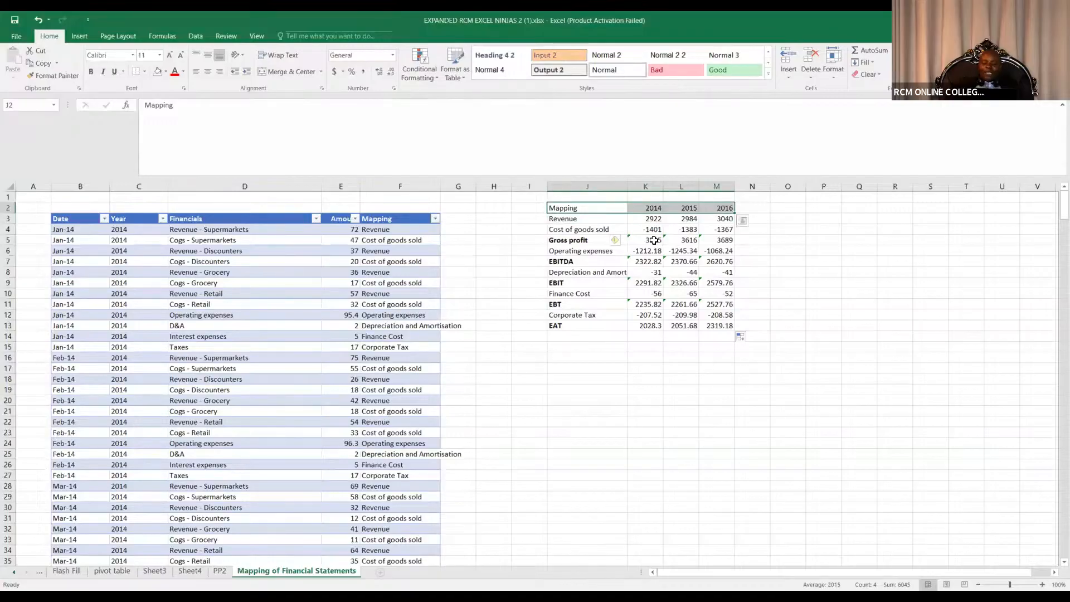
Replace the Gross profit formula in K5 with =SUM(K3:K4), leaving out the year heading, and fill it across to M5
click(654, 240)
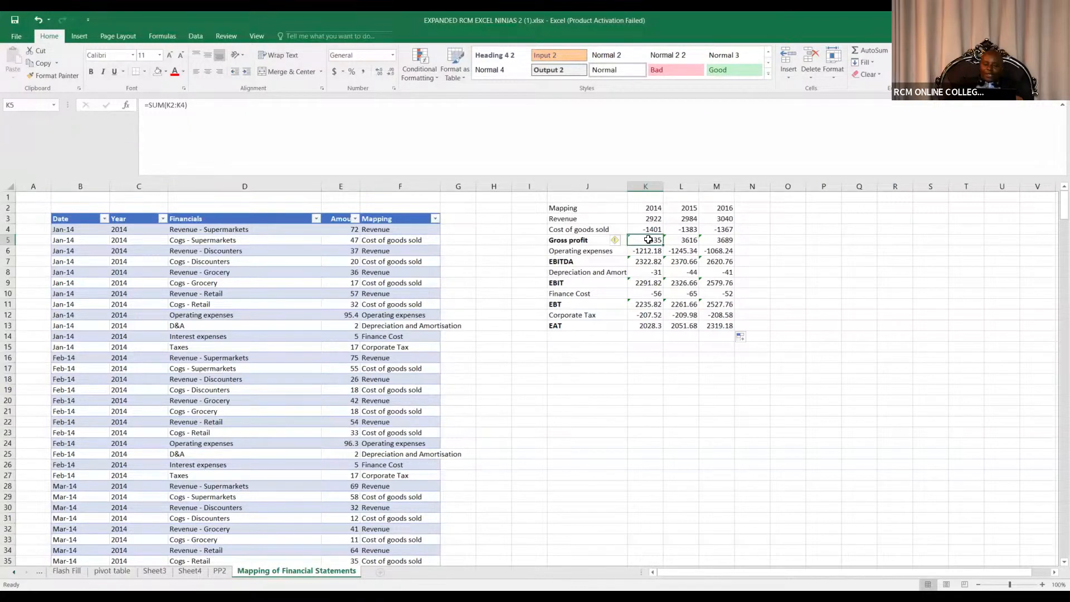
key(Delete)
key(Down)
key(Down)
key(Down)
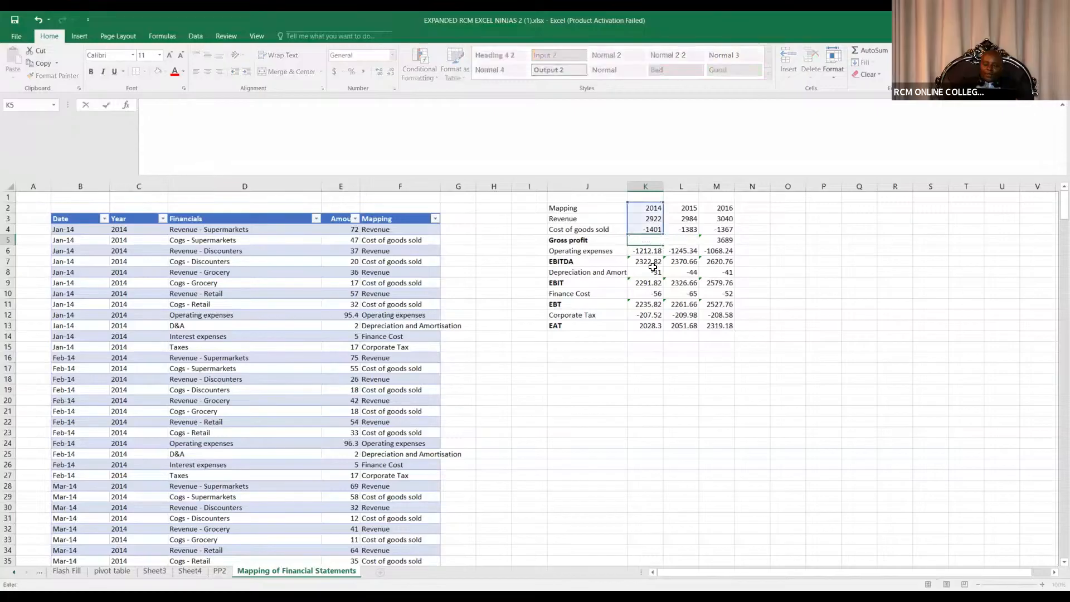
click(652, 240)
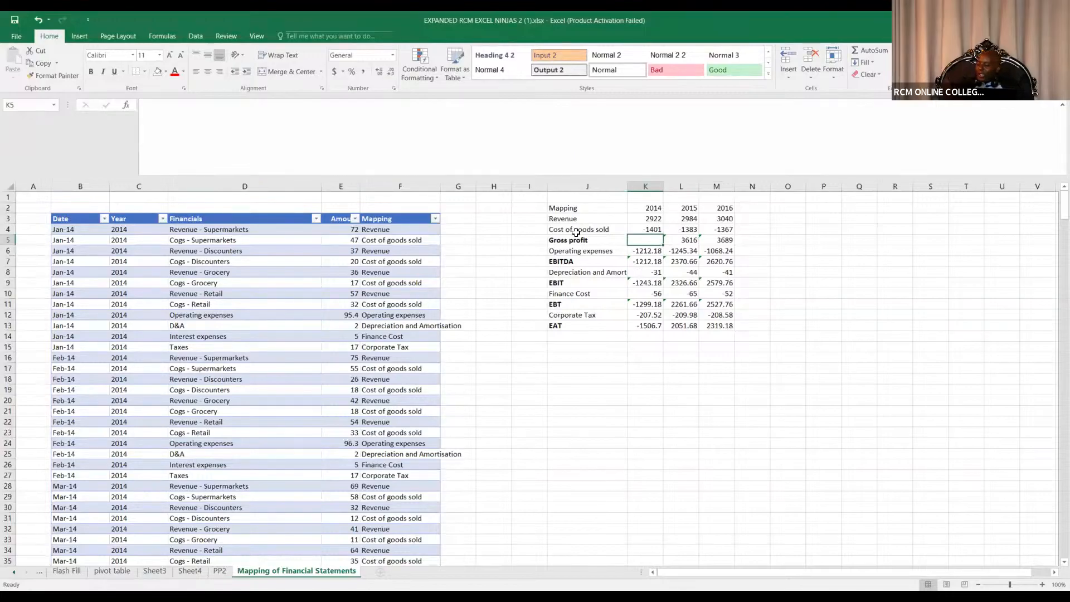
key(alt+equal)
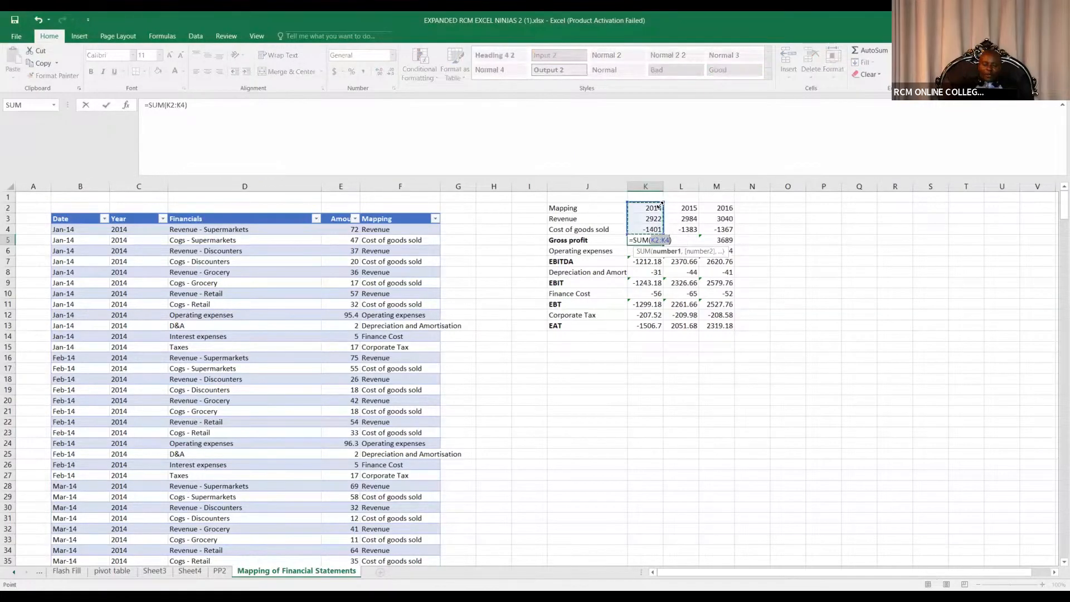
drag(663, 203, 662, 212)
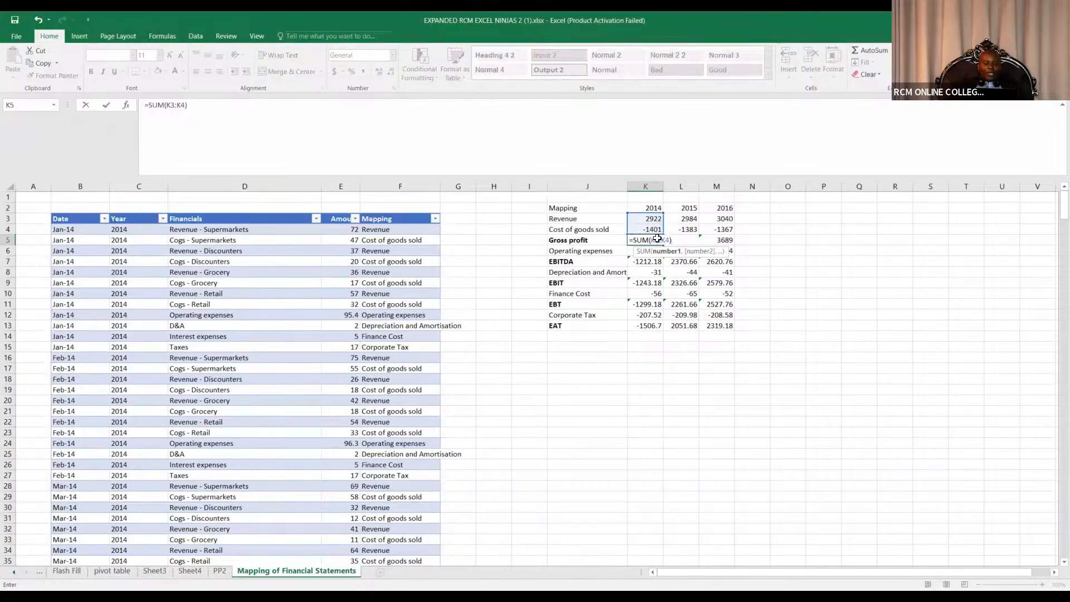
key(ctrl+Return)
drag(666, 246, 731, 245)
click(770, 230)
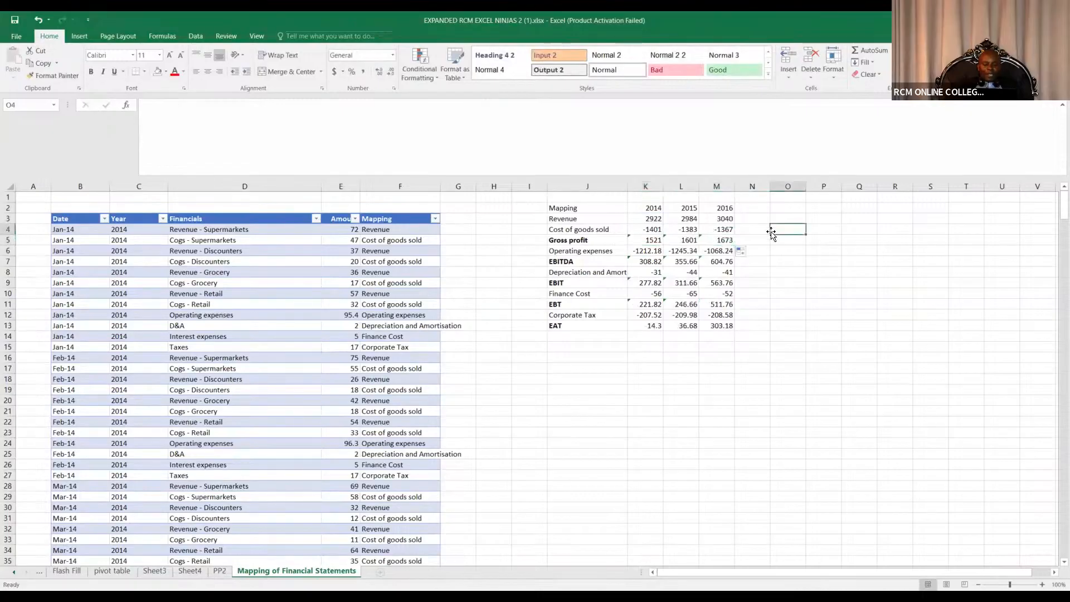
Check the Gross profit and EBITDA formulas in K5 and K7 against the EAT and EBT formulas in the workbook EXPANDED RCM EXCEL NINJAS 2
click(653, 241)
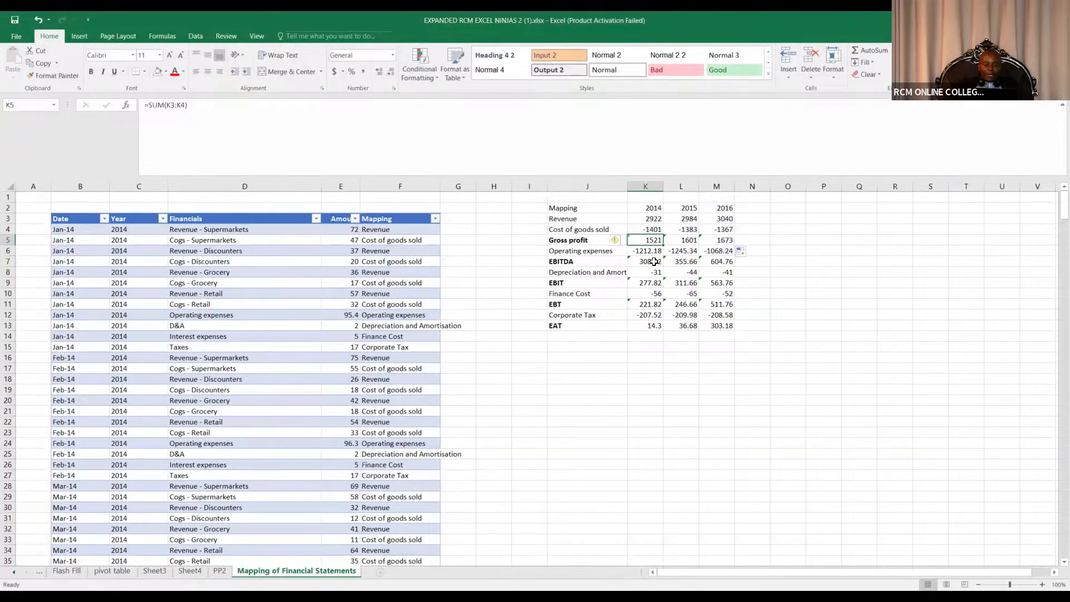
click(654, 262)
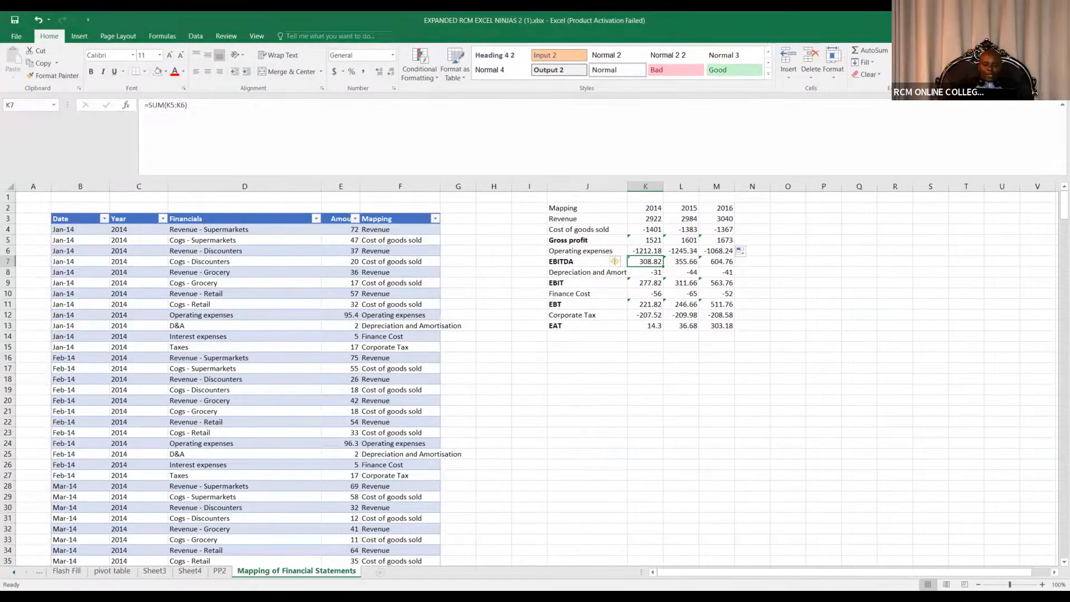
key(alt+Tab)
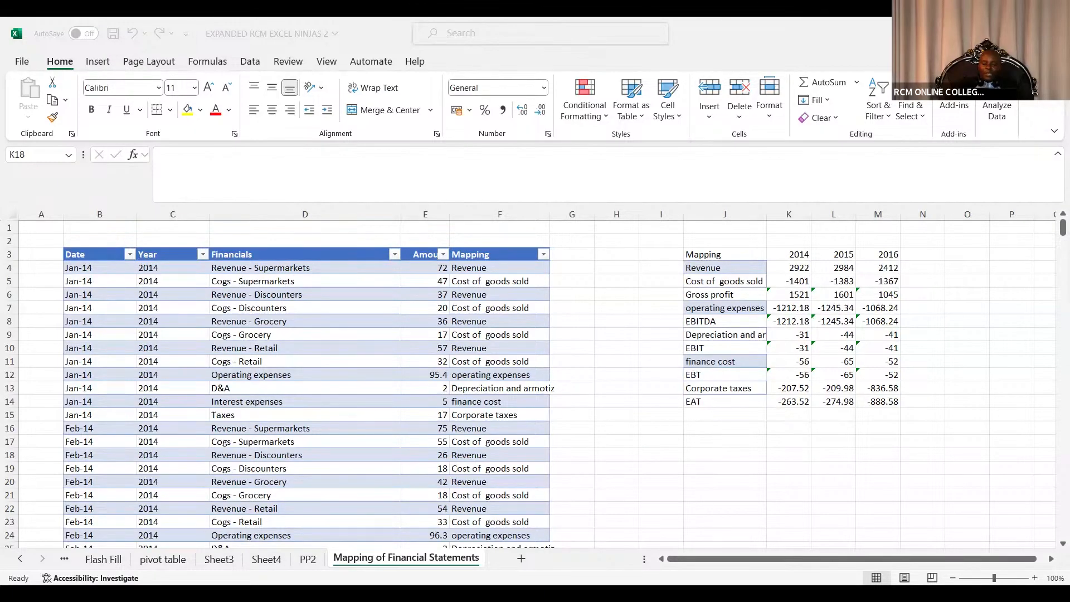
click(786, 406)
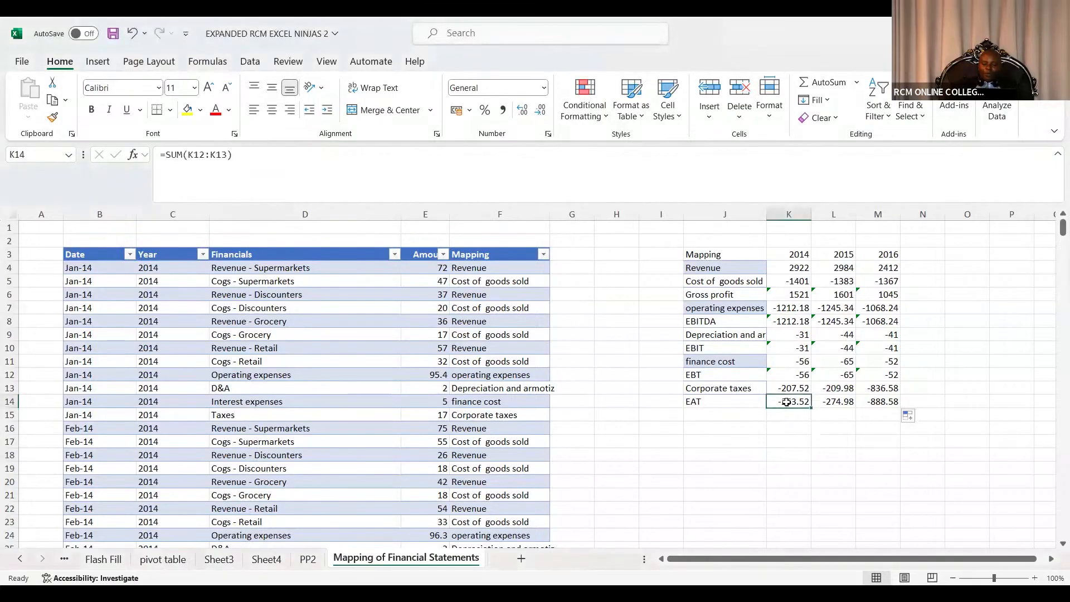
click(781, 374)
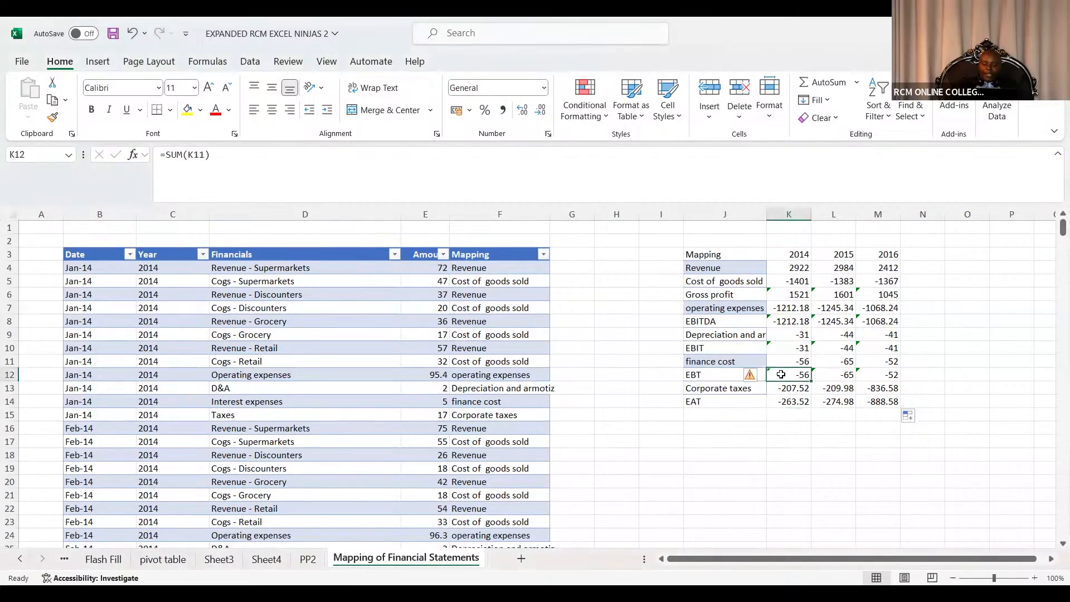
Correct the EBITDA formula in K8 to =SUM(K6:K7), adding Gross profit to operating expenses, and fill it across to M8
click(790, 321)
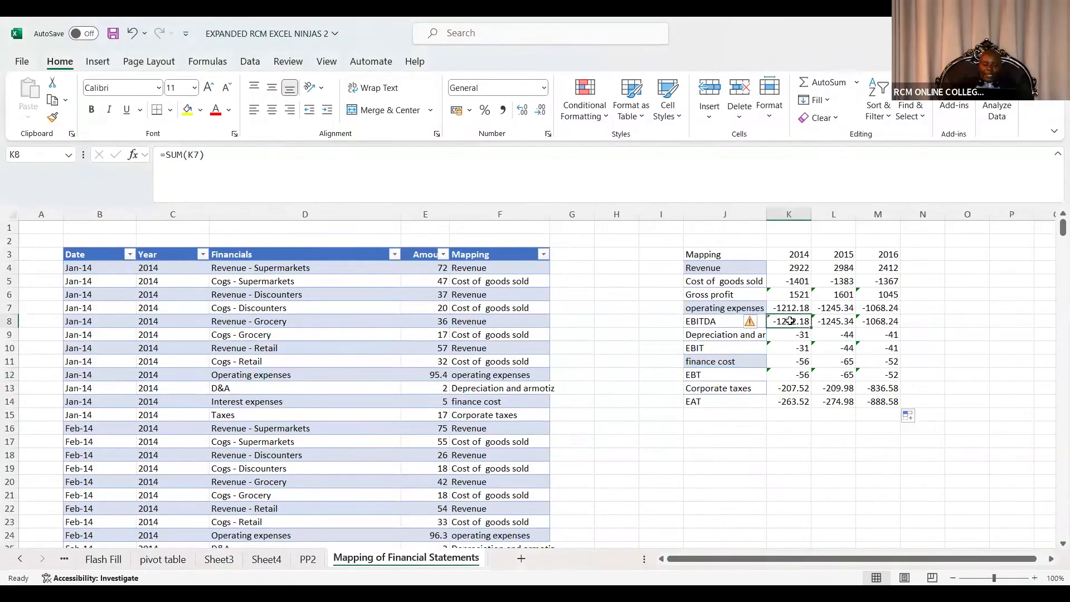
double_click(790, 321)
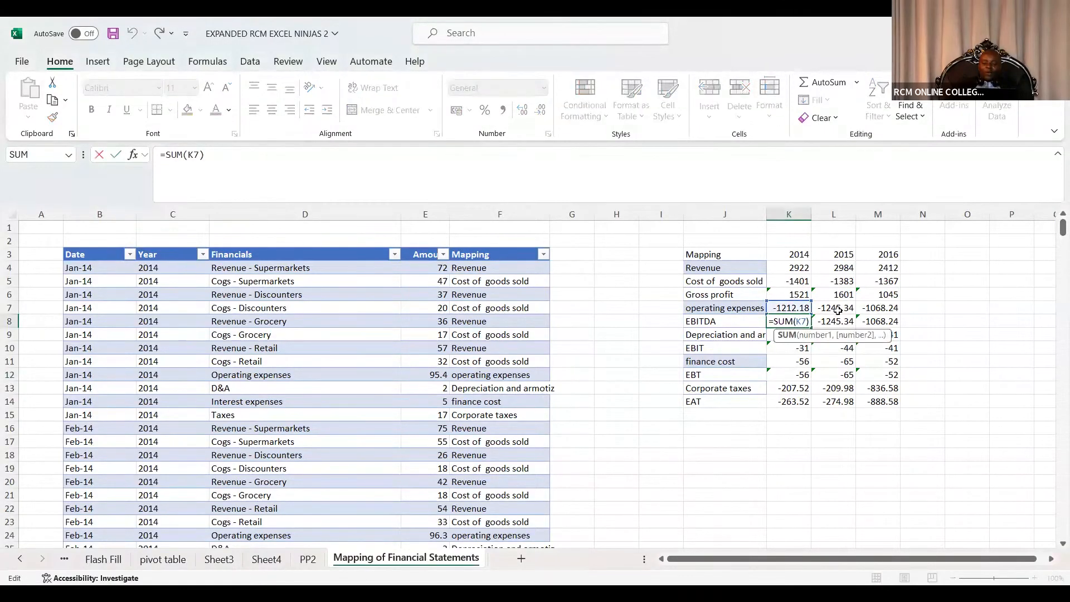
click(935, 296)
click(798, 318)
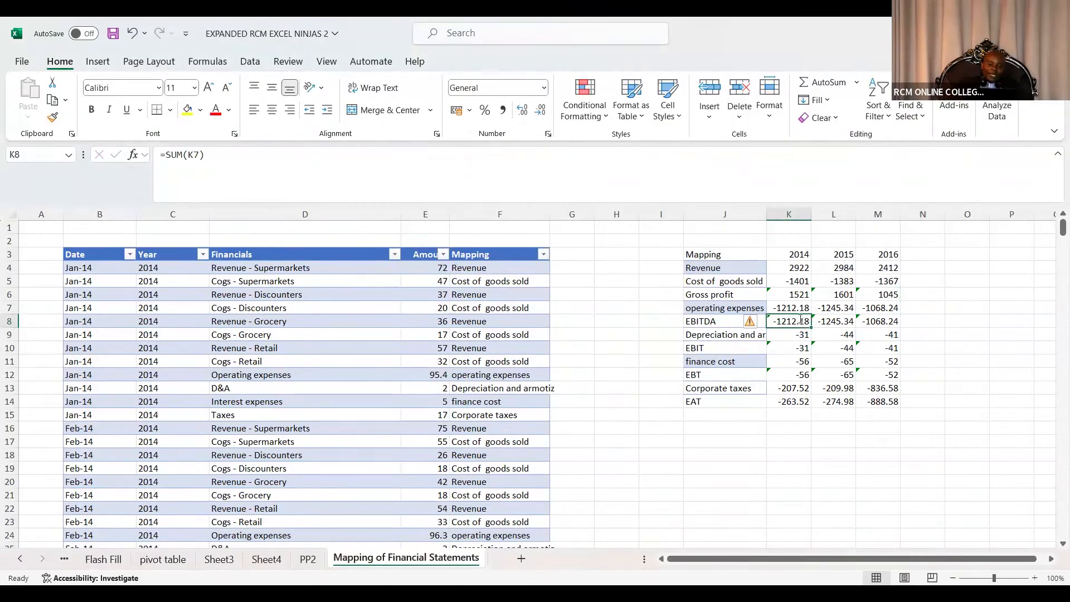
key(F2)
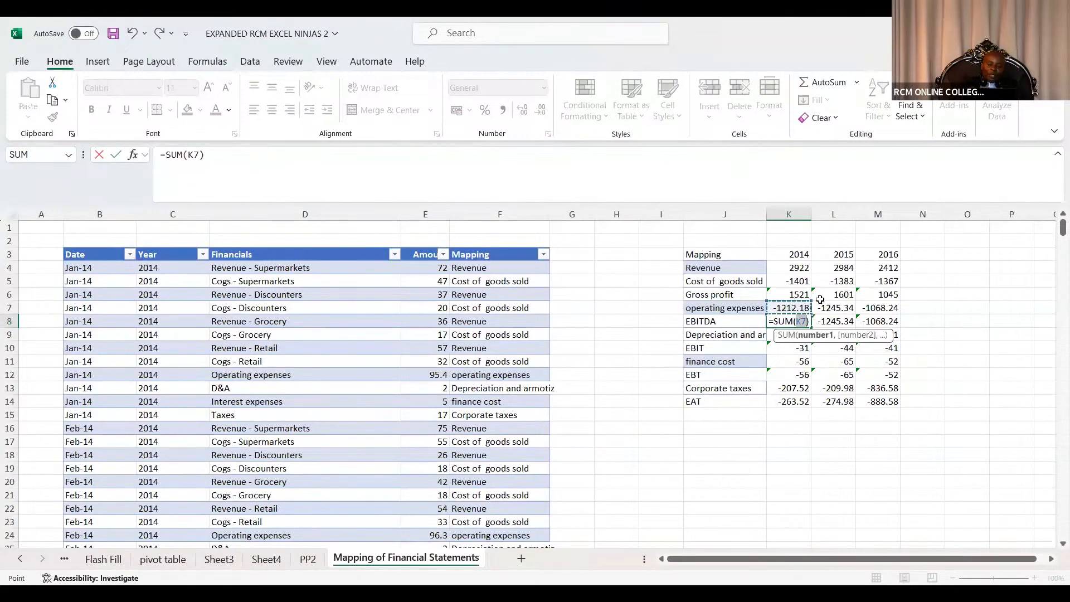
drag(814, 310, 806, 292)
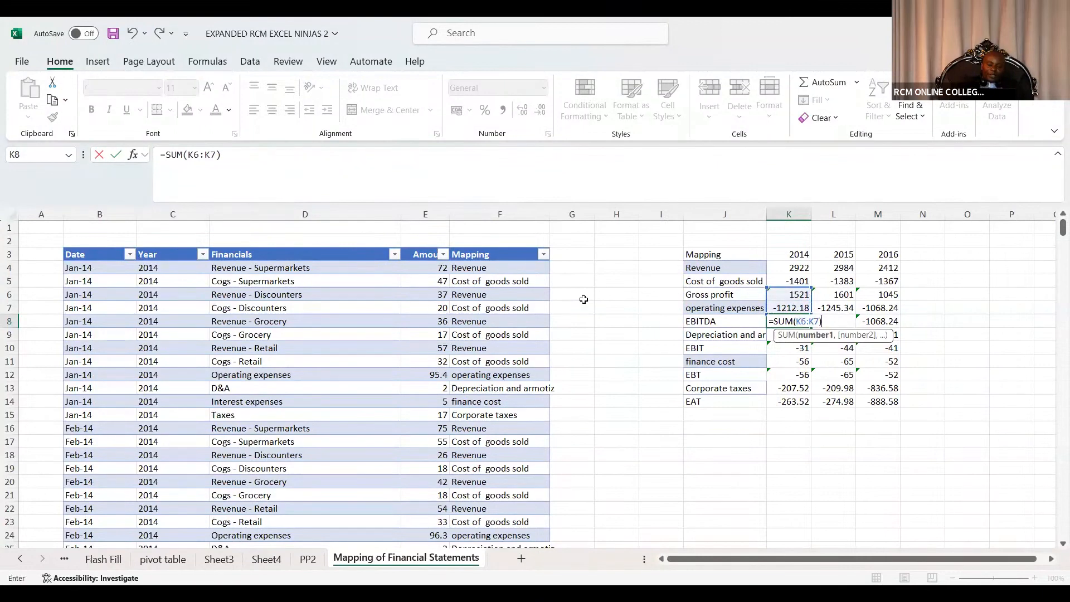
key(Return)
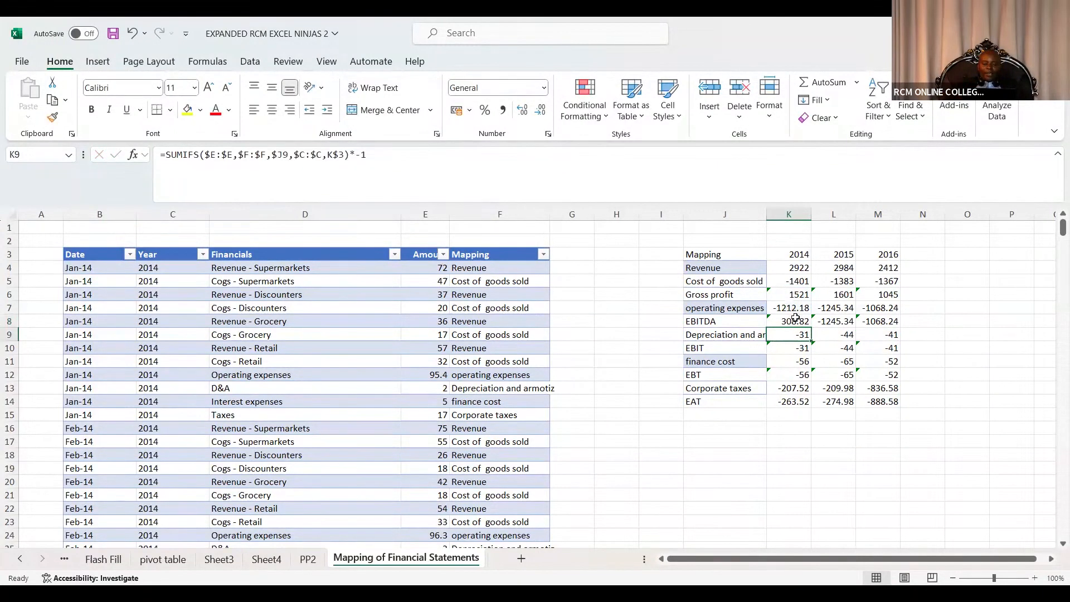
click(803, 323)
drag(811, 328, 884, 331)
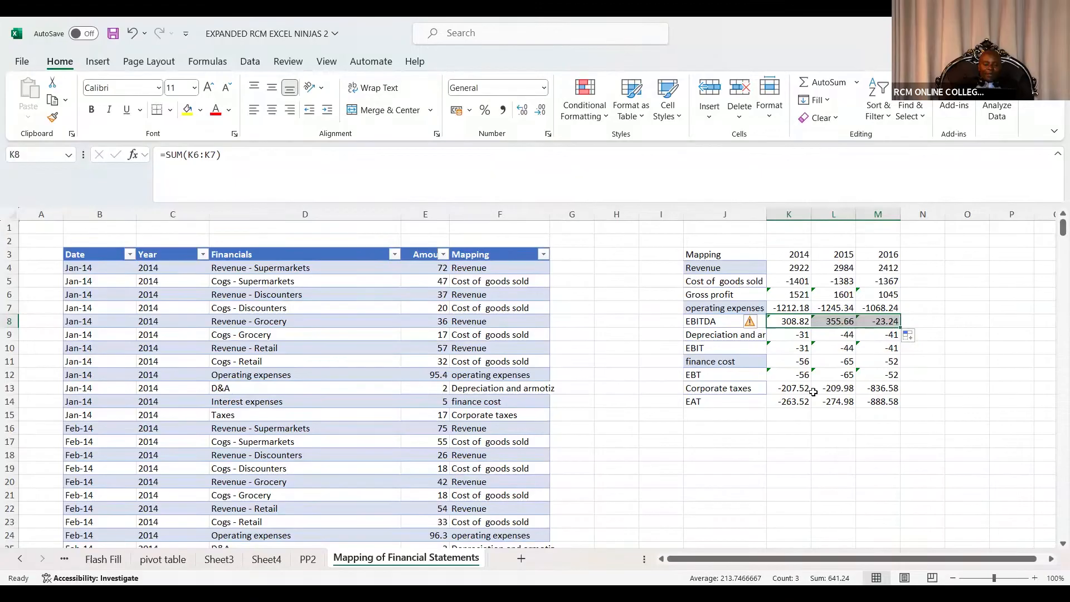
click(805, 348)
key(alt+equal)
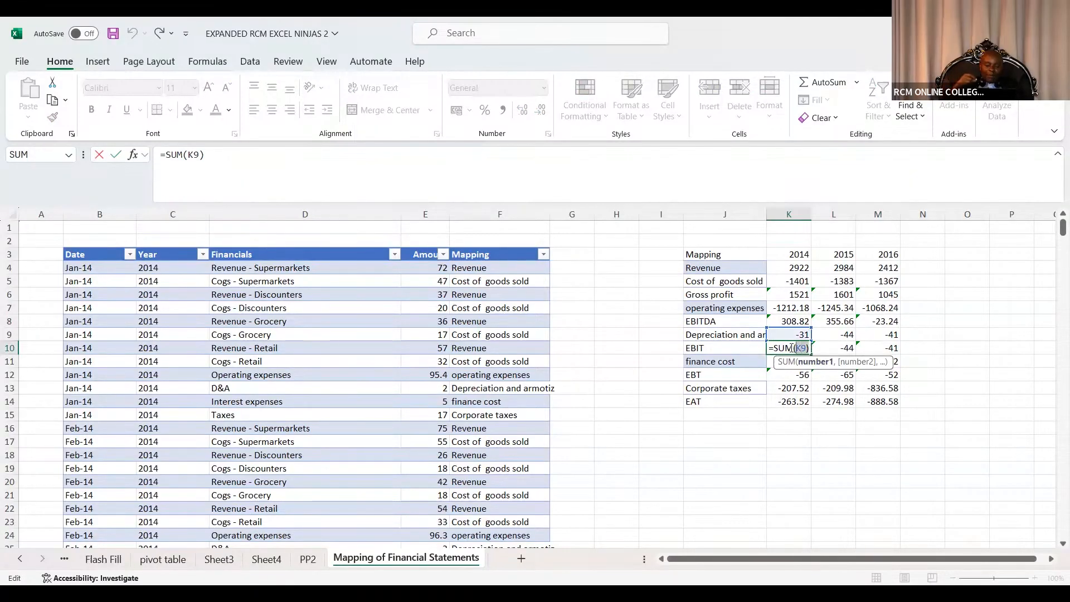
drag(851, 344, 955, 338)
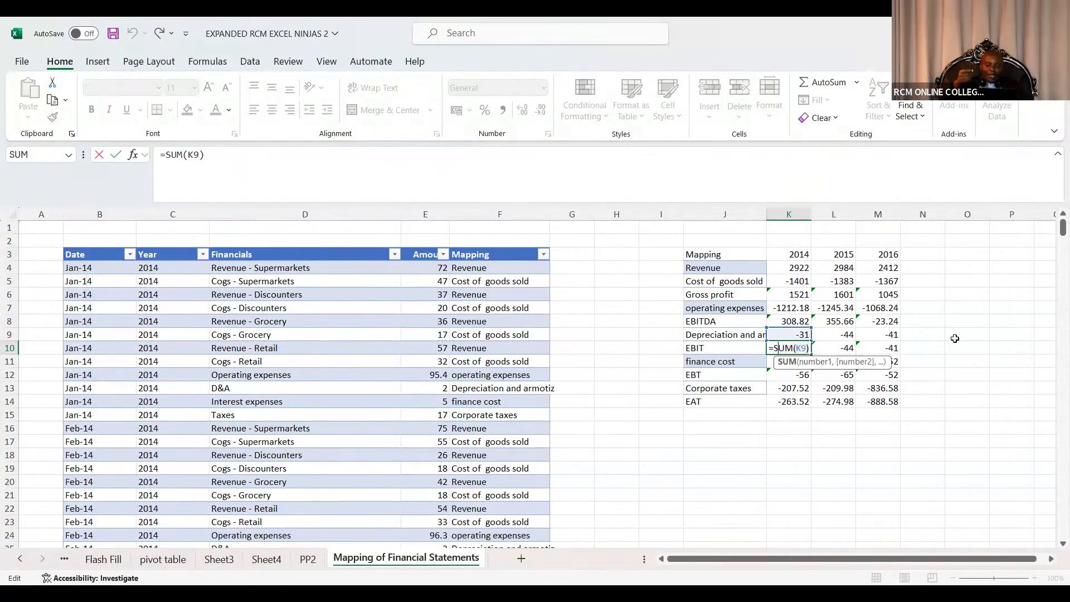
key(Return)
Extend the EBIT formula in K10 to =SUM(K8:K9) so it includes EBITDA, and fill it across to M10
click(801, 348)
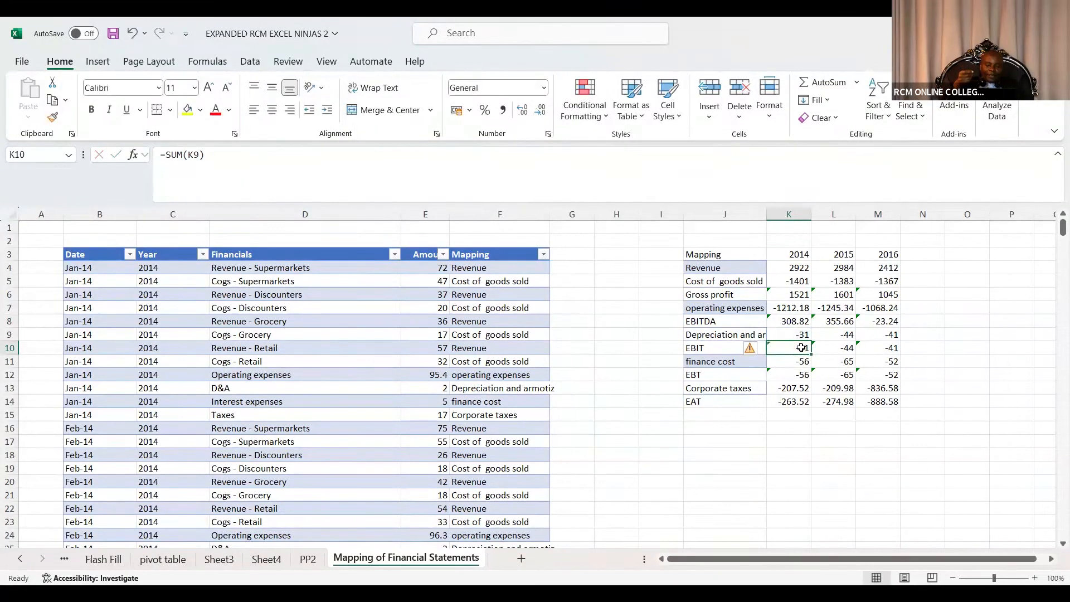
double_click(801, 348)
click(813, 333)
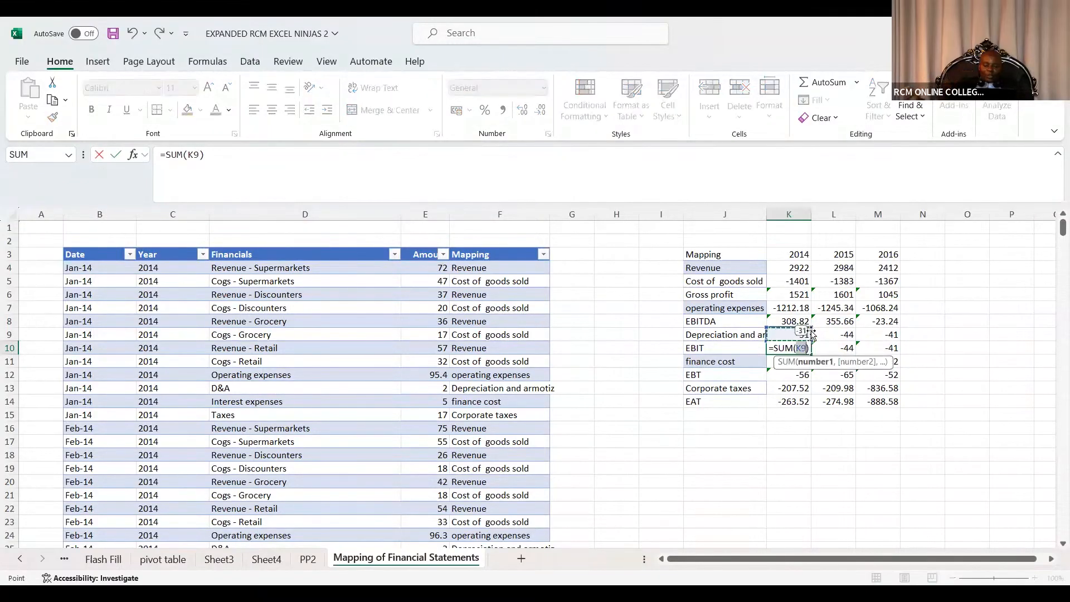
drag(812, 333, 816, 317)
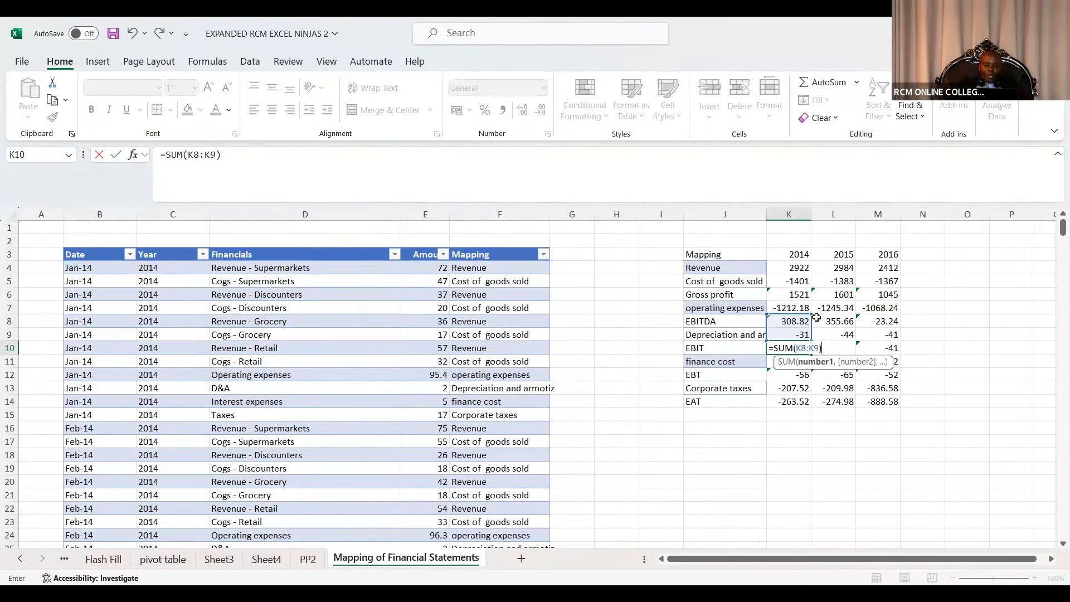
key(Return)
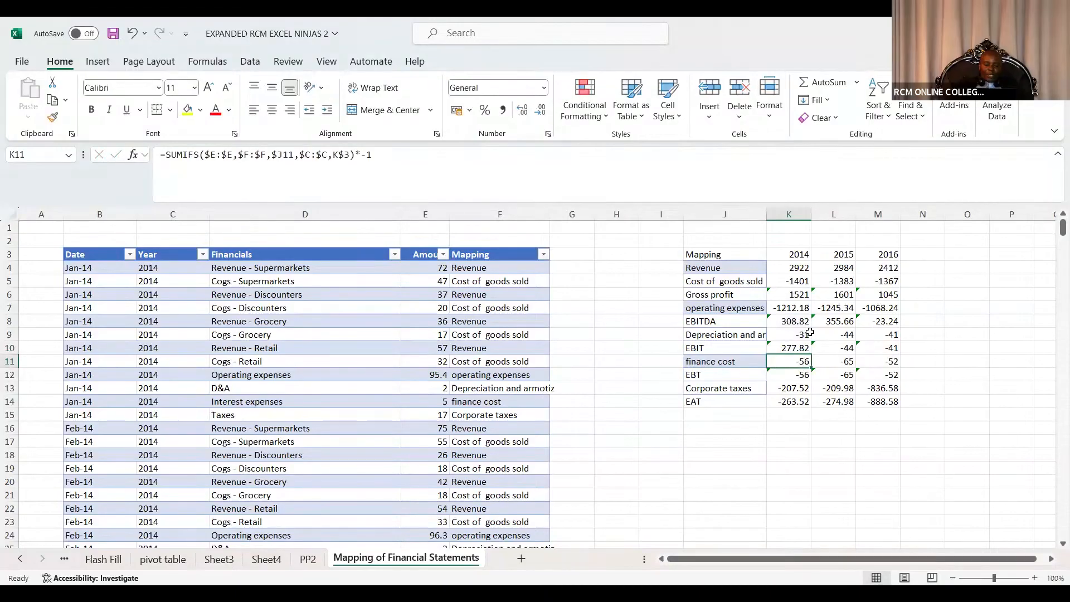
click(805, 346)
drag(811, 354, 883, 357)
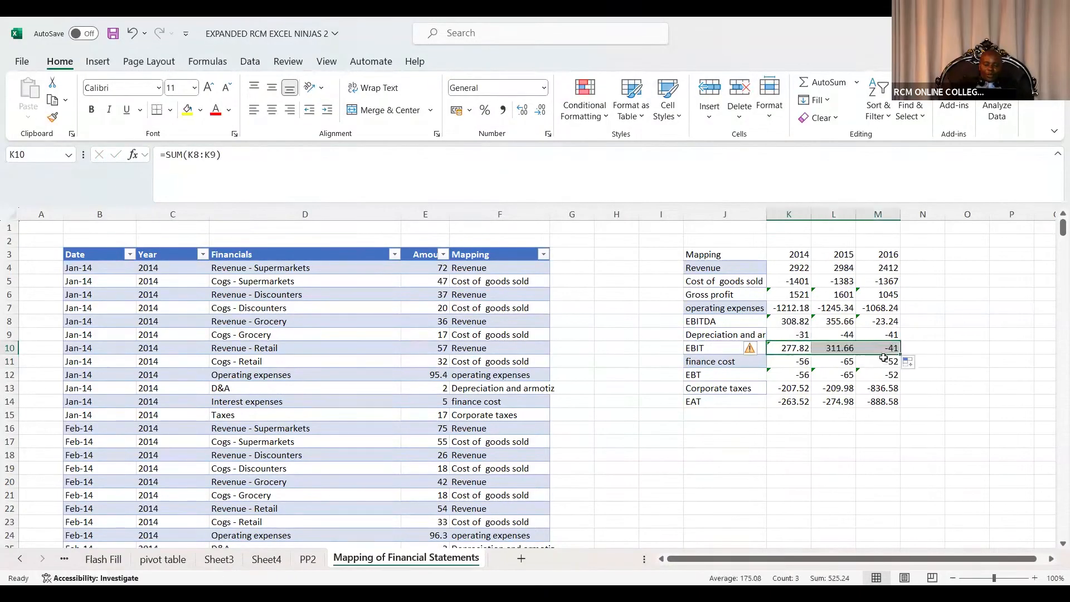
Correct the EBT formula in K12 to =SUM(K10:K11), adding EBIT to finance cost, and fill it across to M12
click(803, 375)
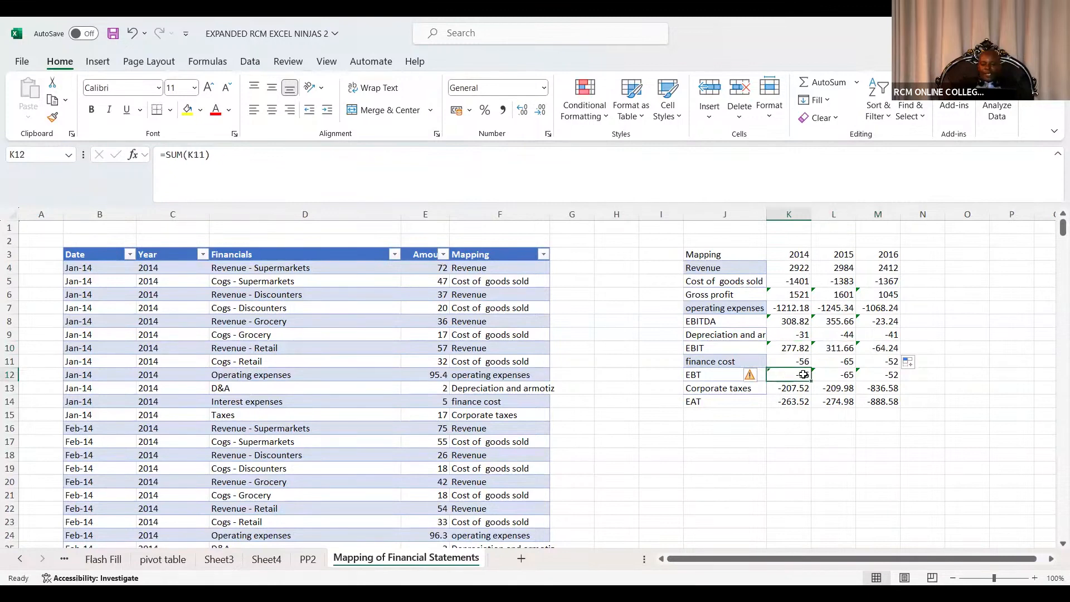
double_click(804, 375)
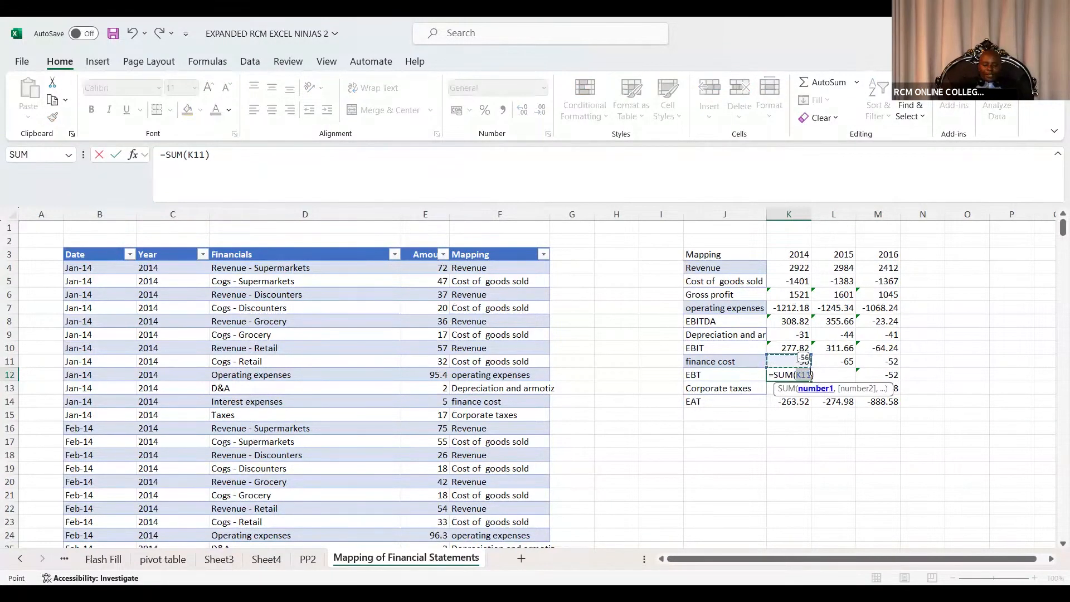
click(805, 358)
drag(806, 357, 811, 348)
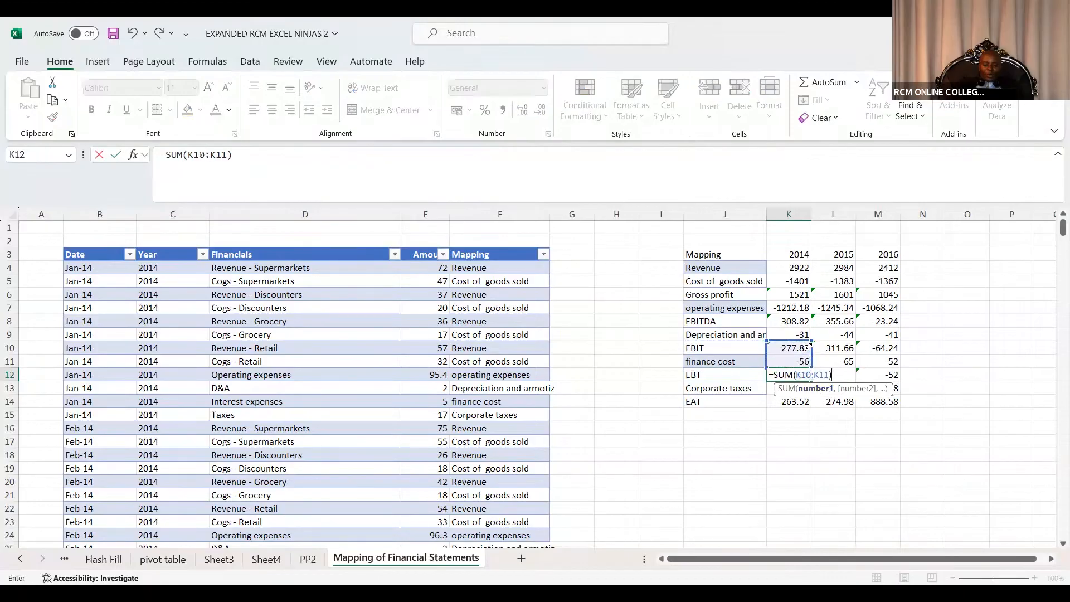
key(Return)
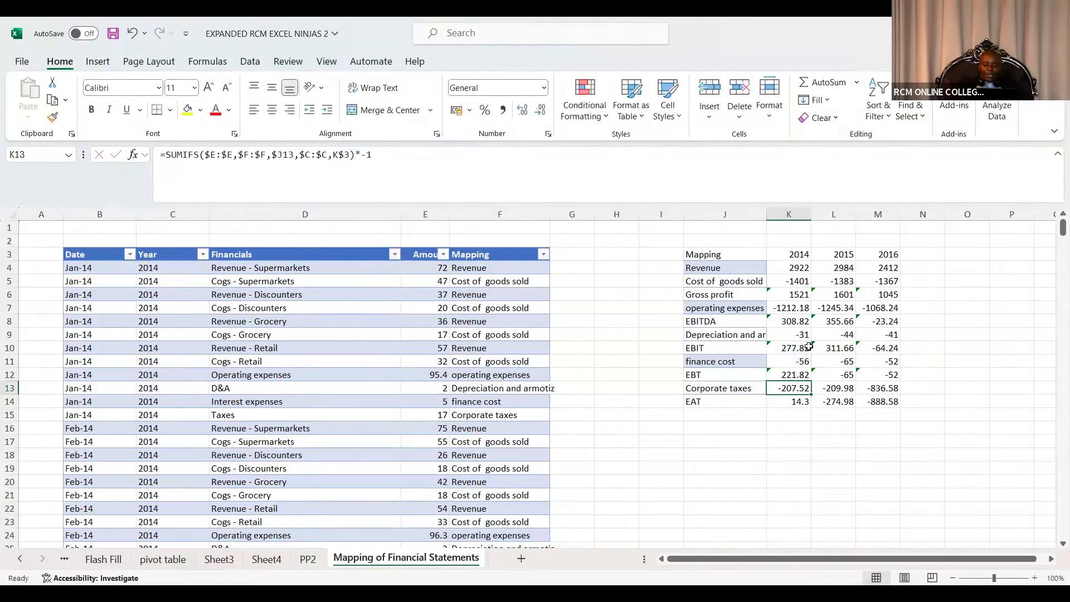
click(806, 376)
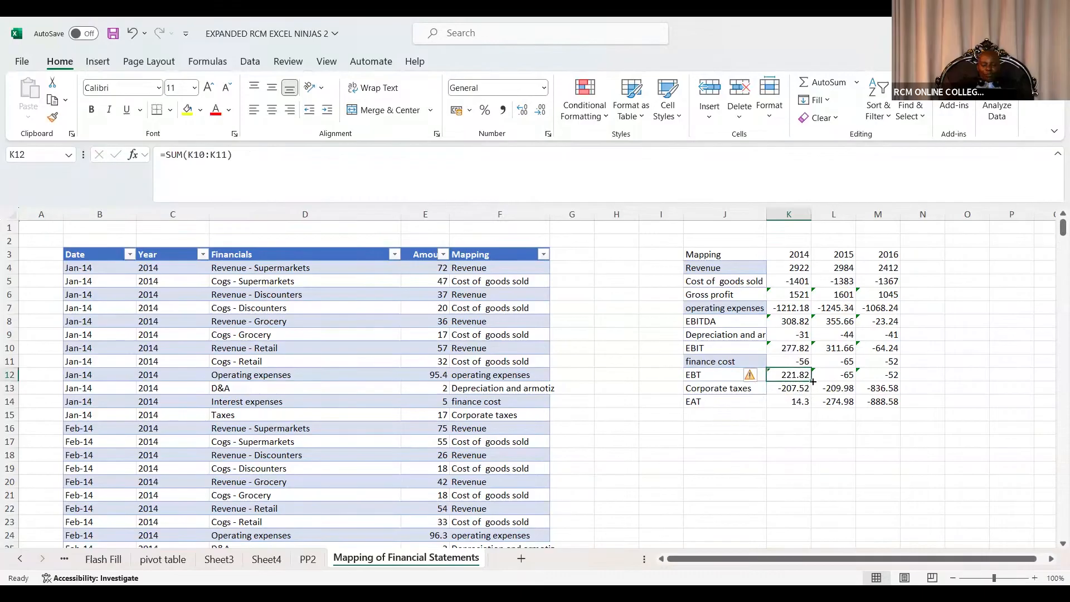
drag(811, 382, 864, 393)
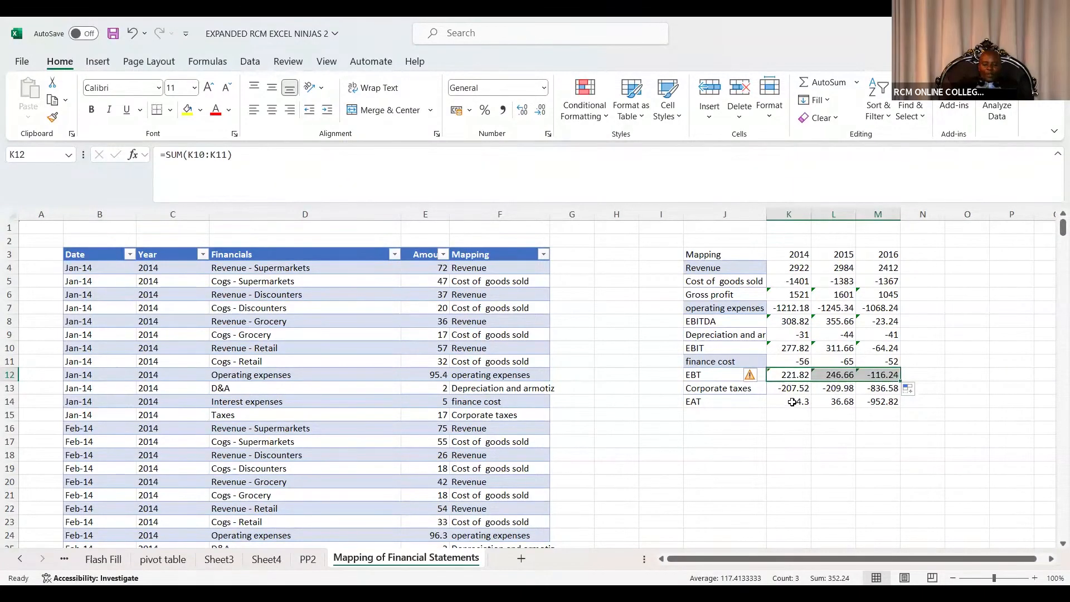
Examine the EAT formulas in K14:M14 to verify that each adds EBT and Corporate taxes for its own year
double_click(792, 401)
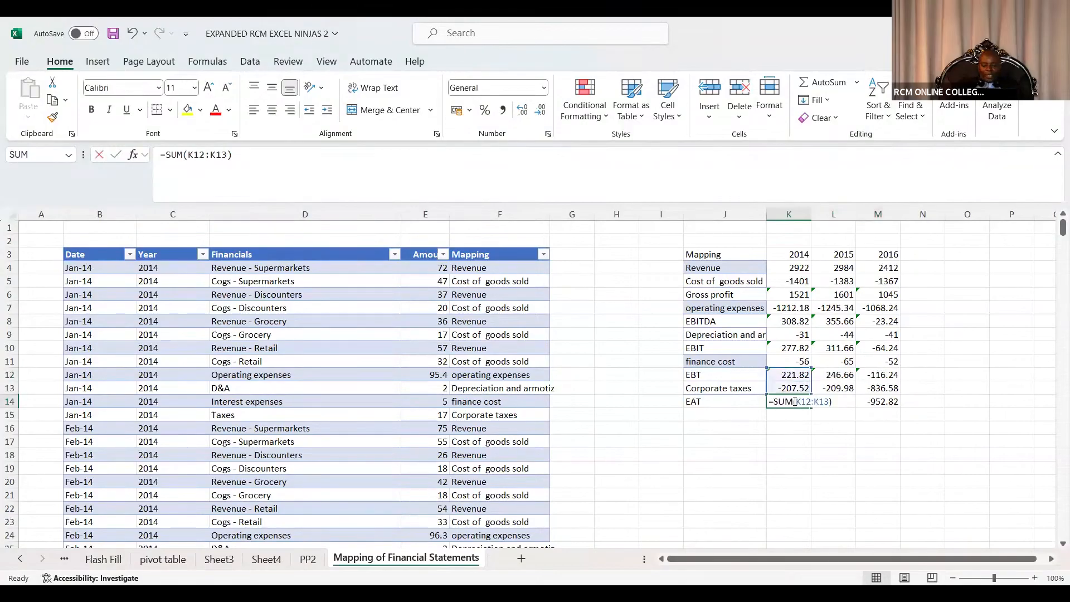
click(799, 438)
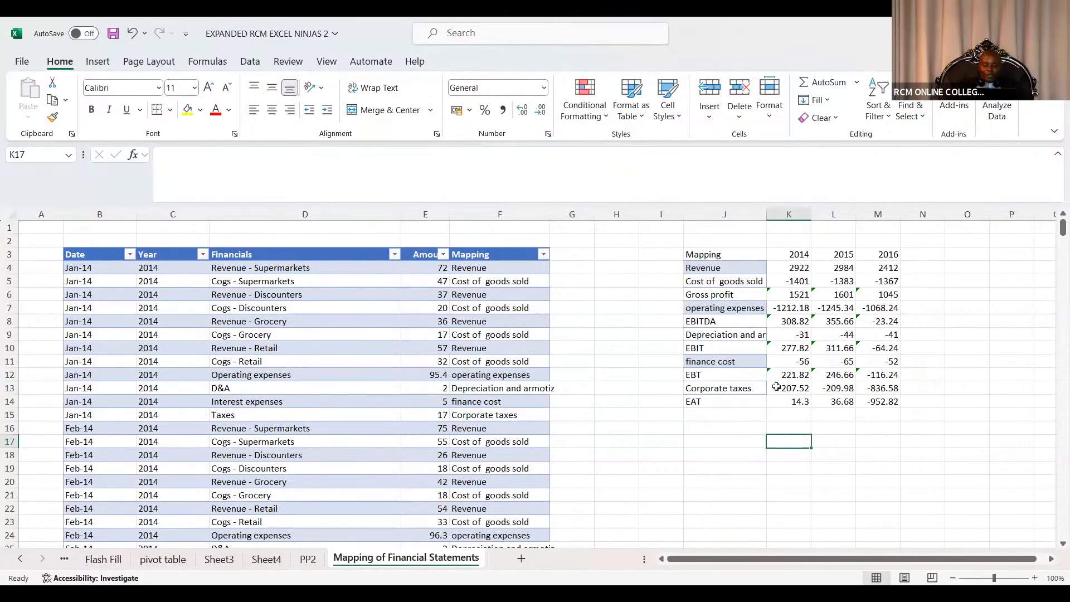
click(799, 415)
double_click(801, 403)
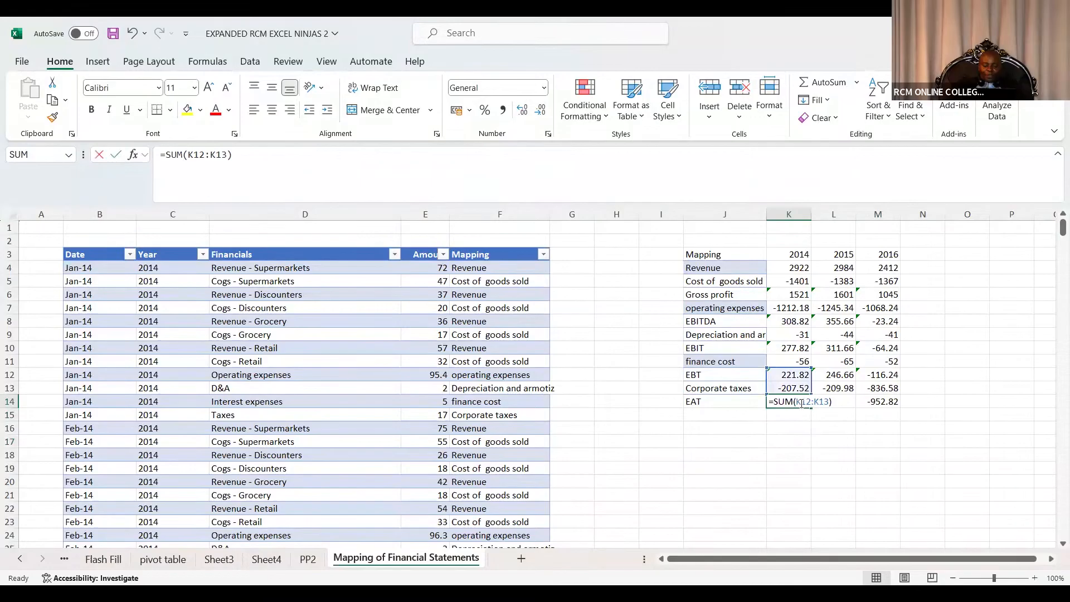
click(776, 437)
double_click(825, 402)
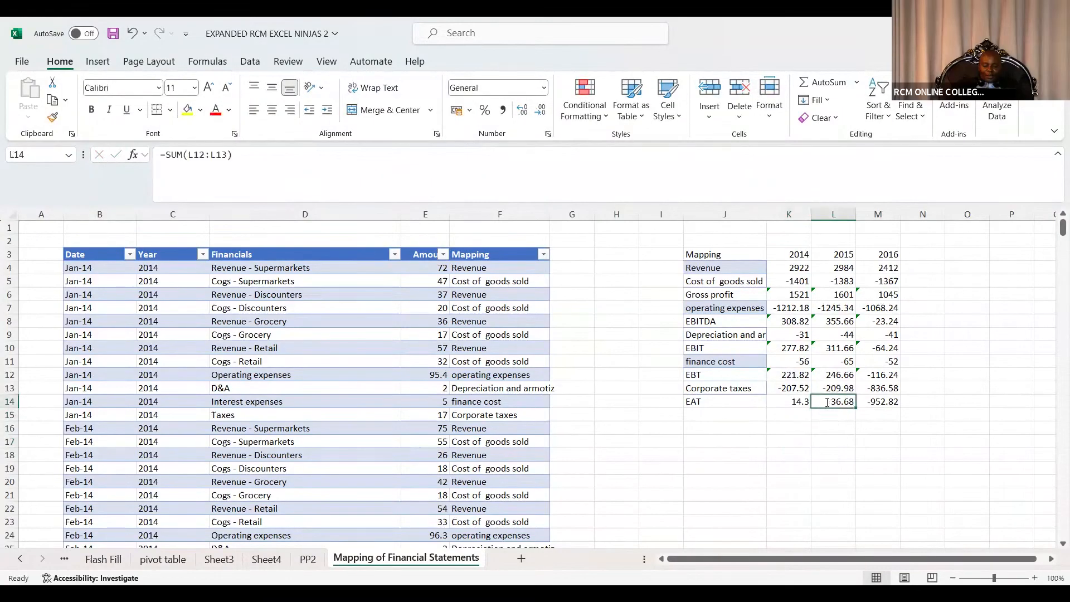
double_click(879, 402)
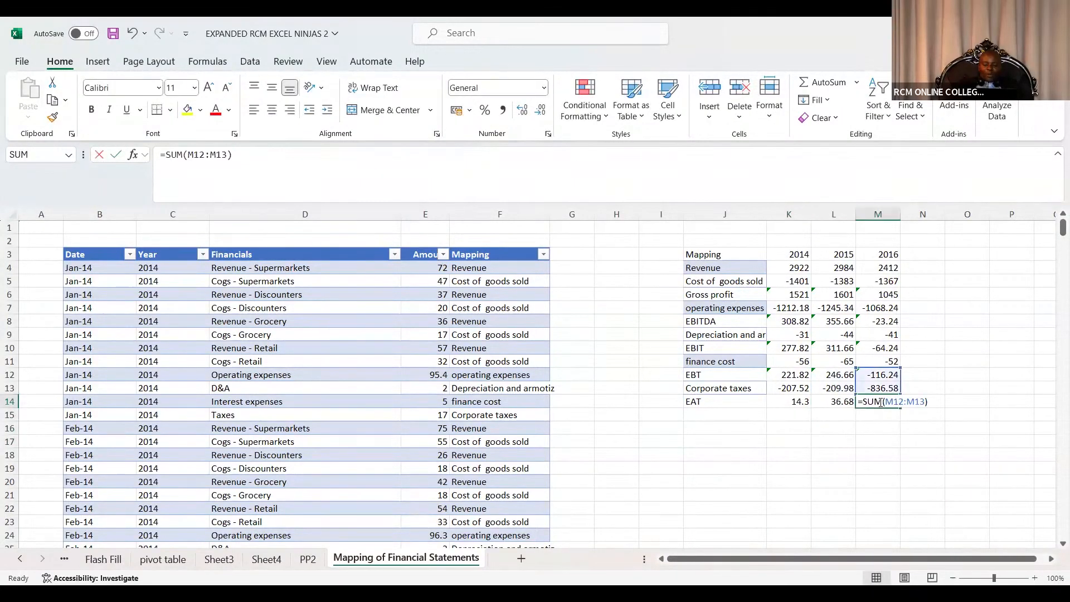
click(842, 446)
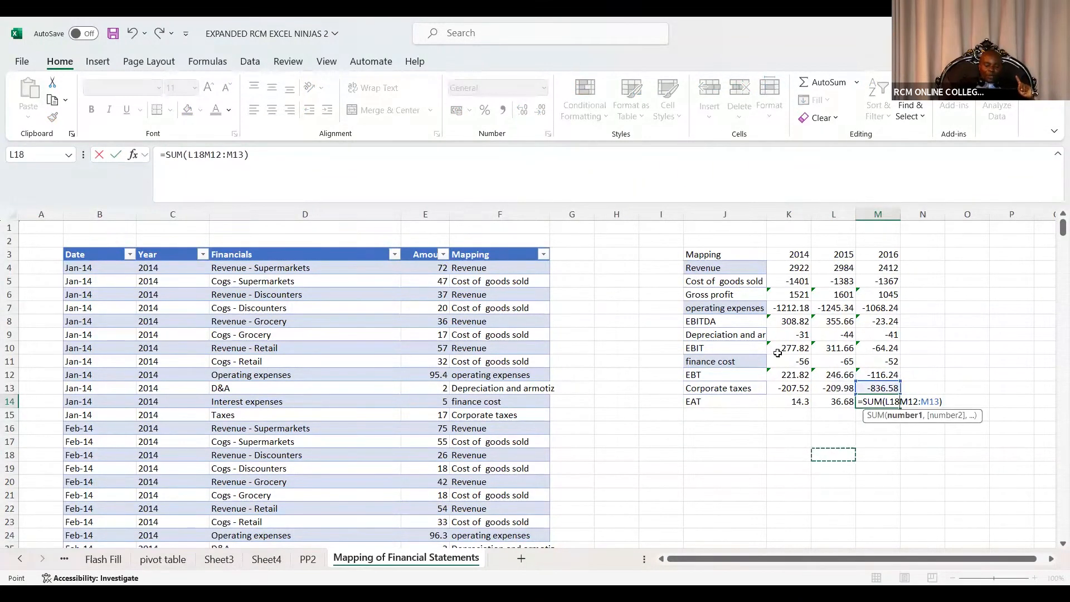
key(Escape)
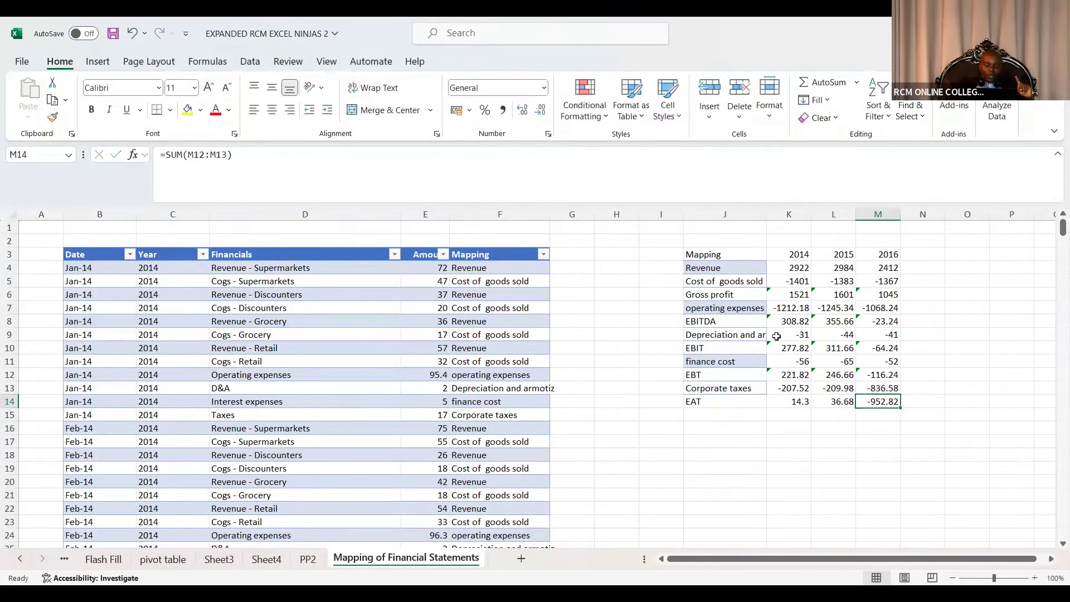
Check the Revenue SUMIFS formulas in K4:M4 and refill the 2014 formula from K4 across to M4
click(801, 270)
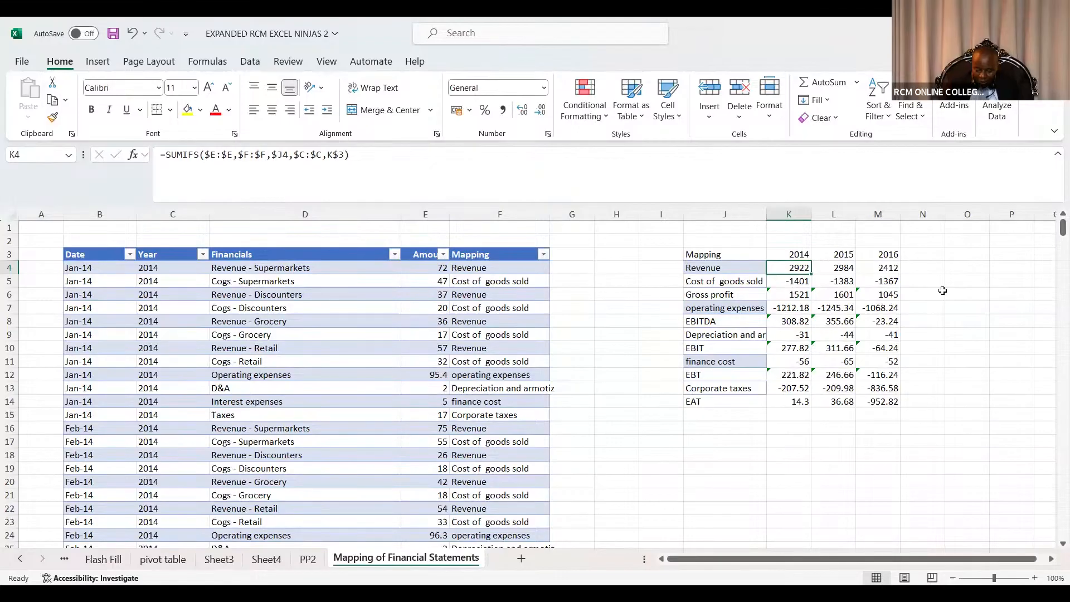
click(890, 268)
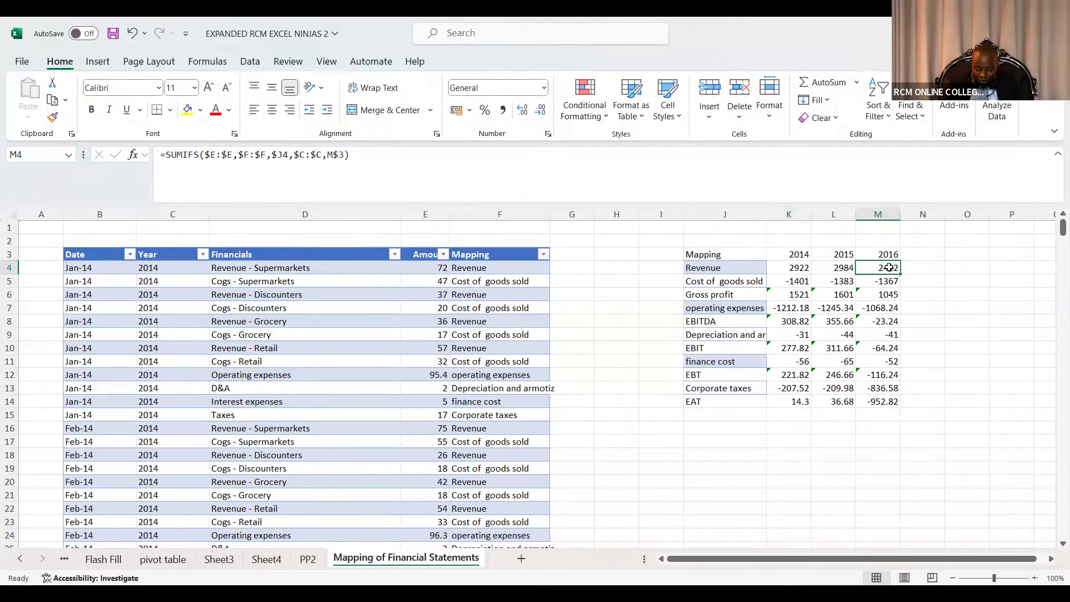
click(852, 268)
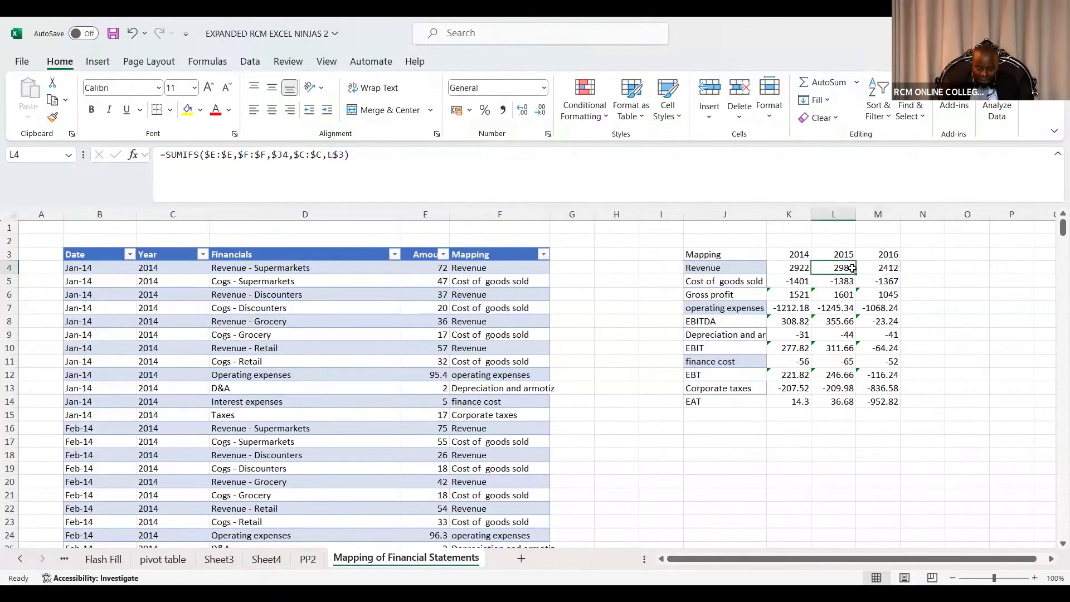
click(807, 269)
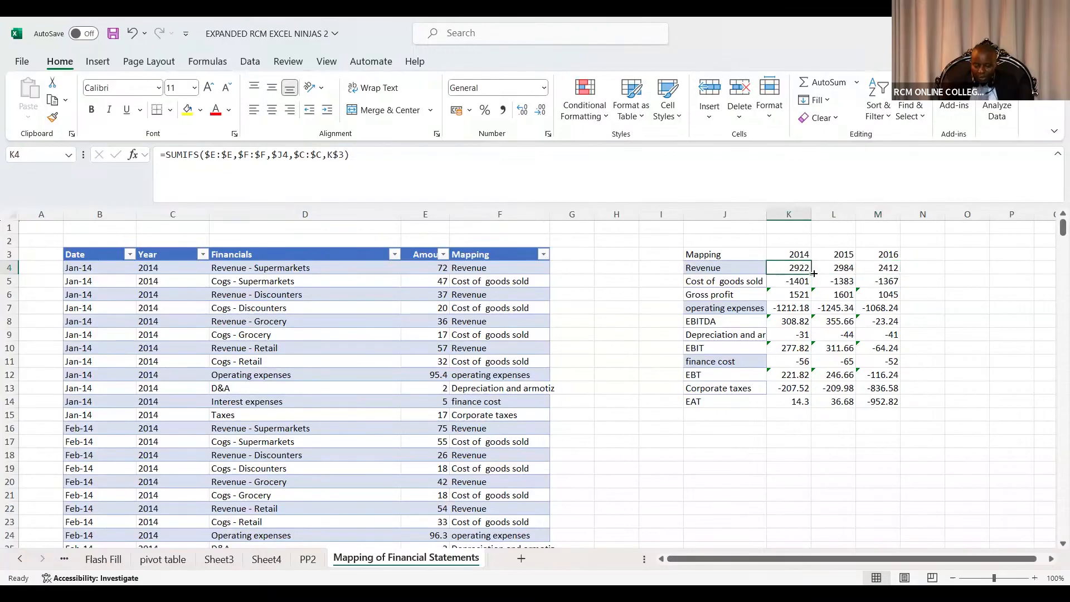
drag(811, 274, 886, 268)
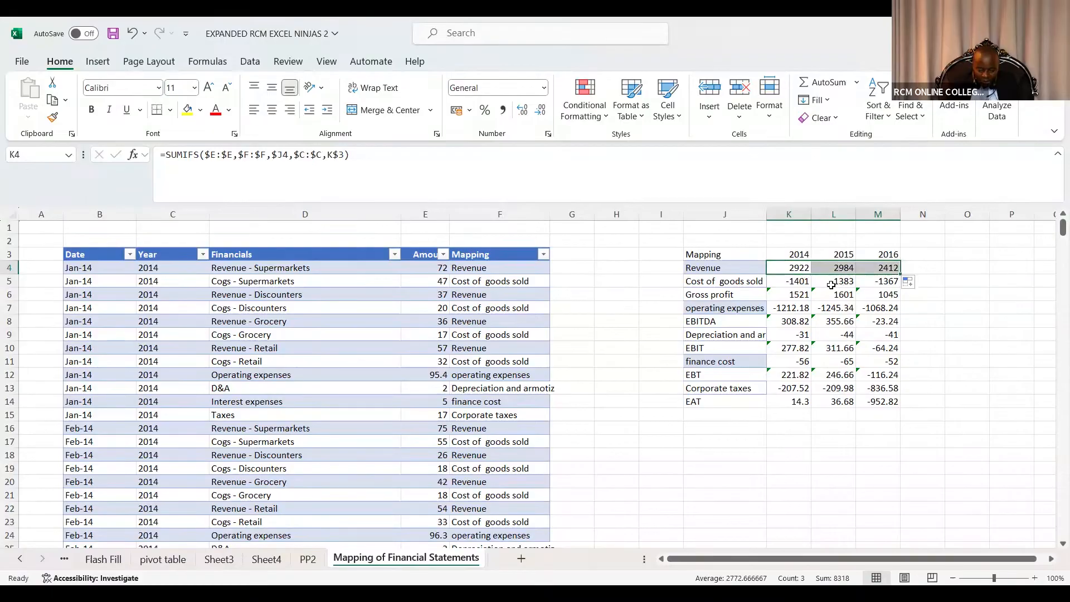
click(960, 291)
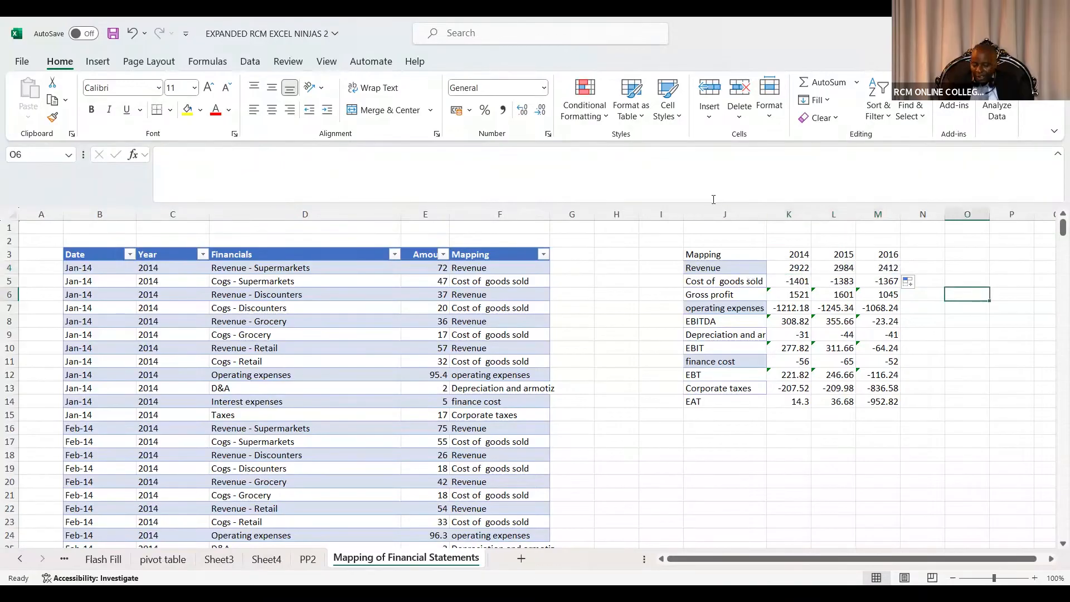